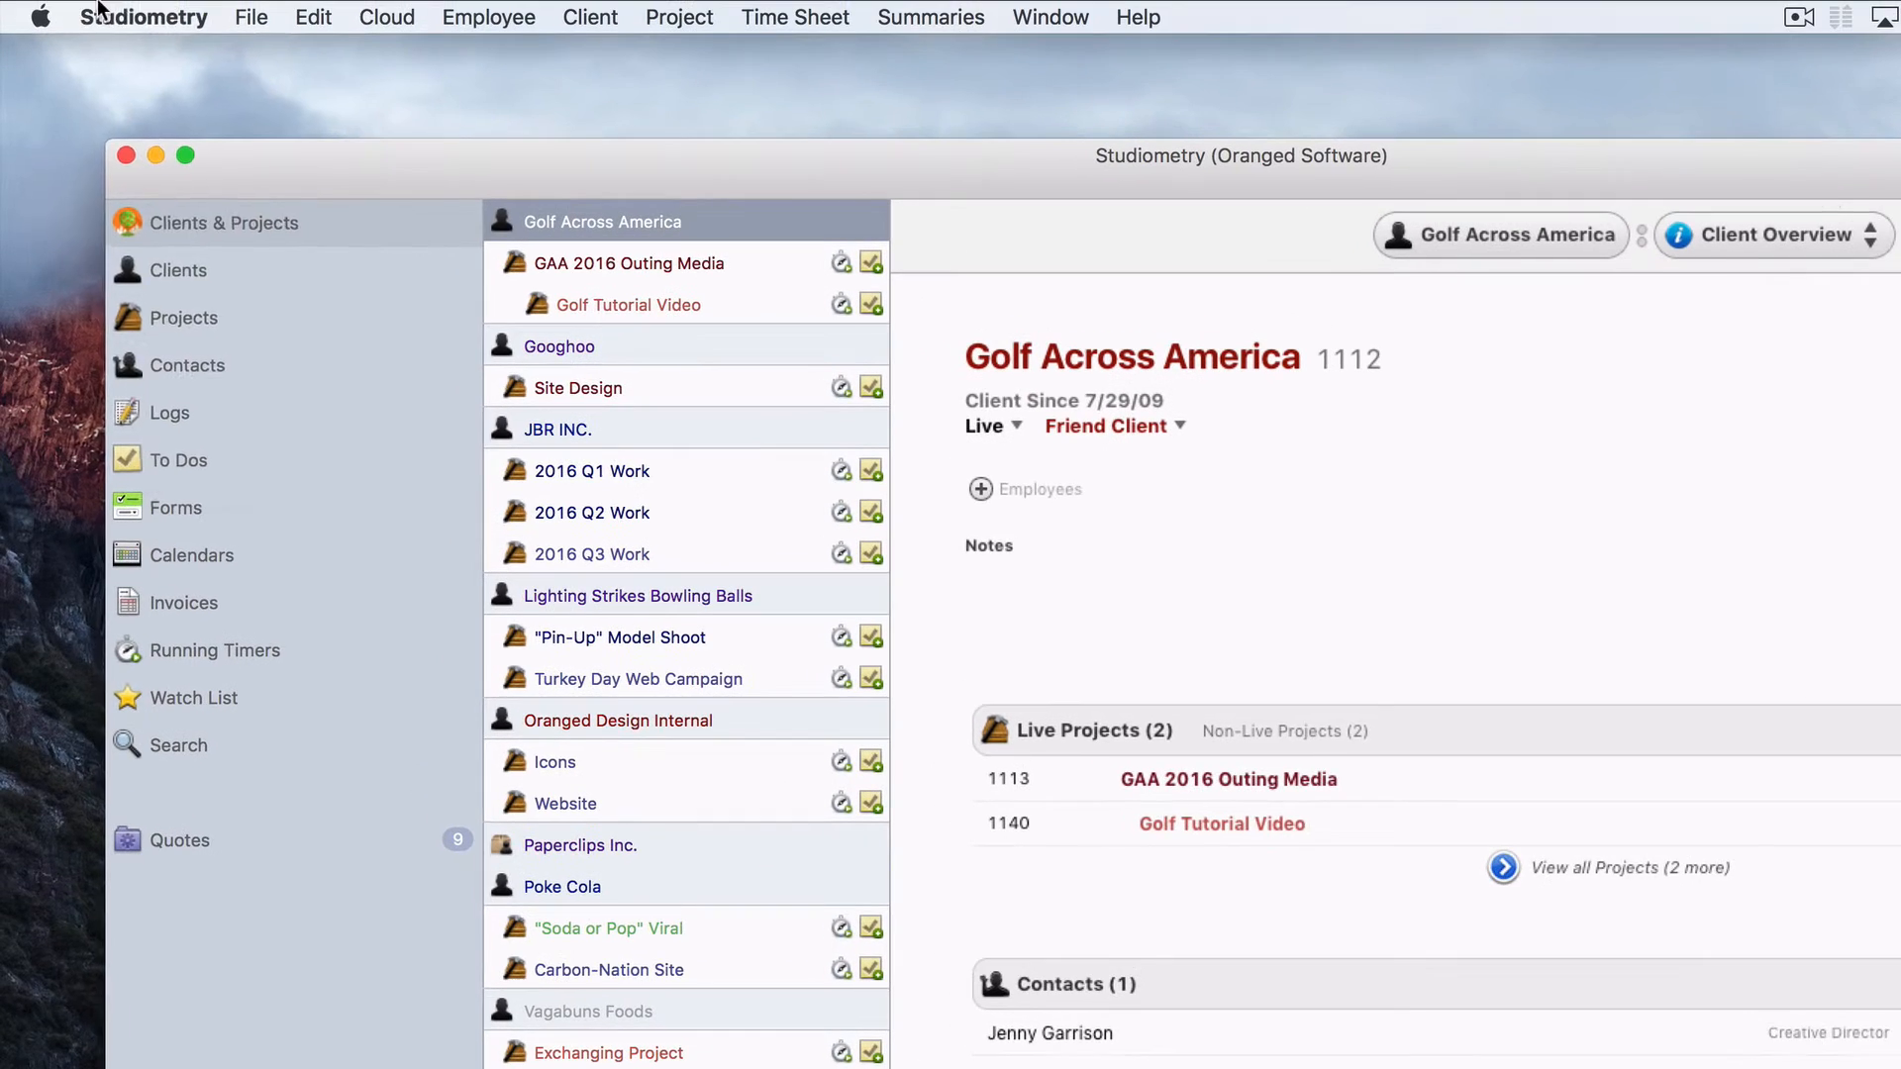
Open the program preferences at the ID Numbering settings
{"action": "left_click", "coordinate": [144, 17]}
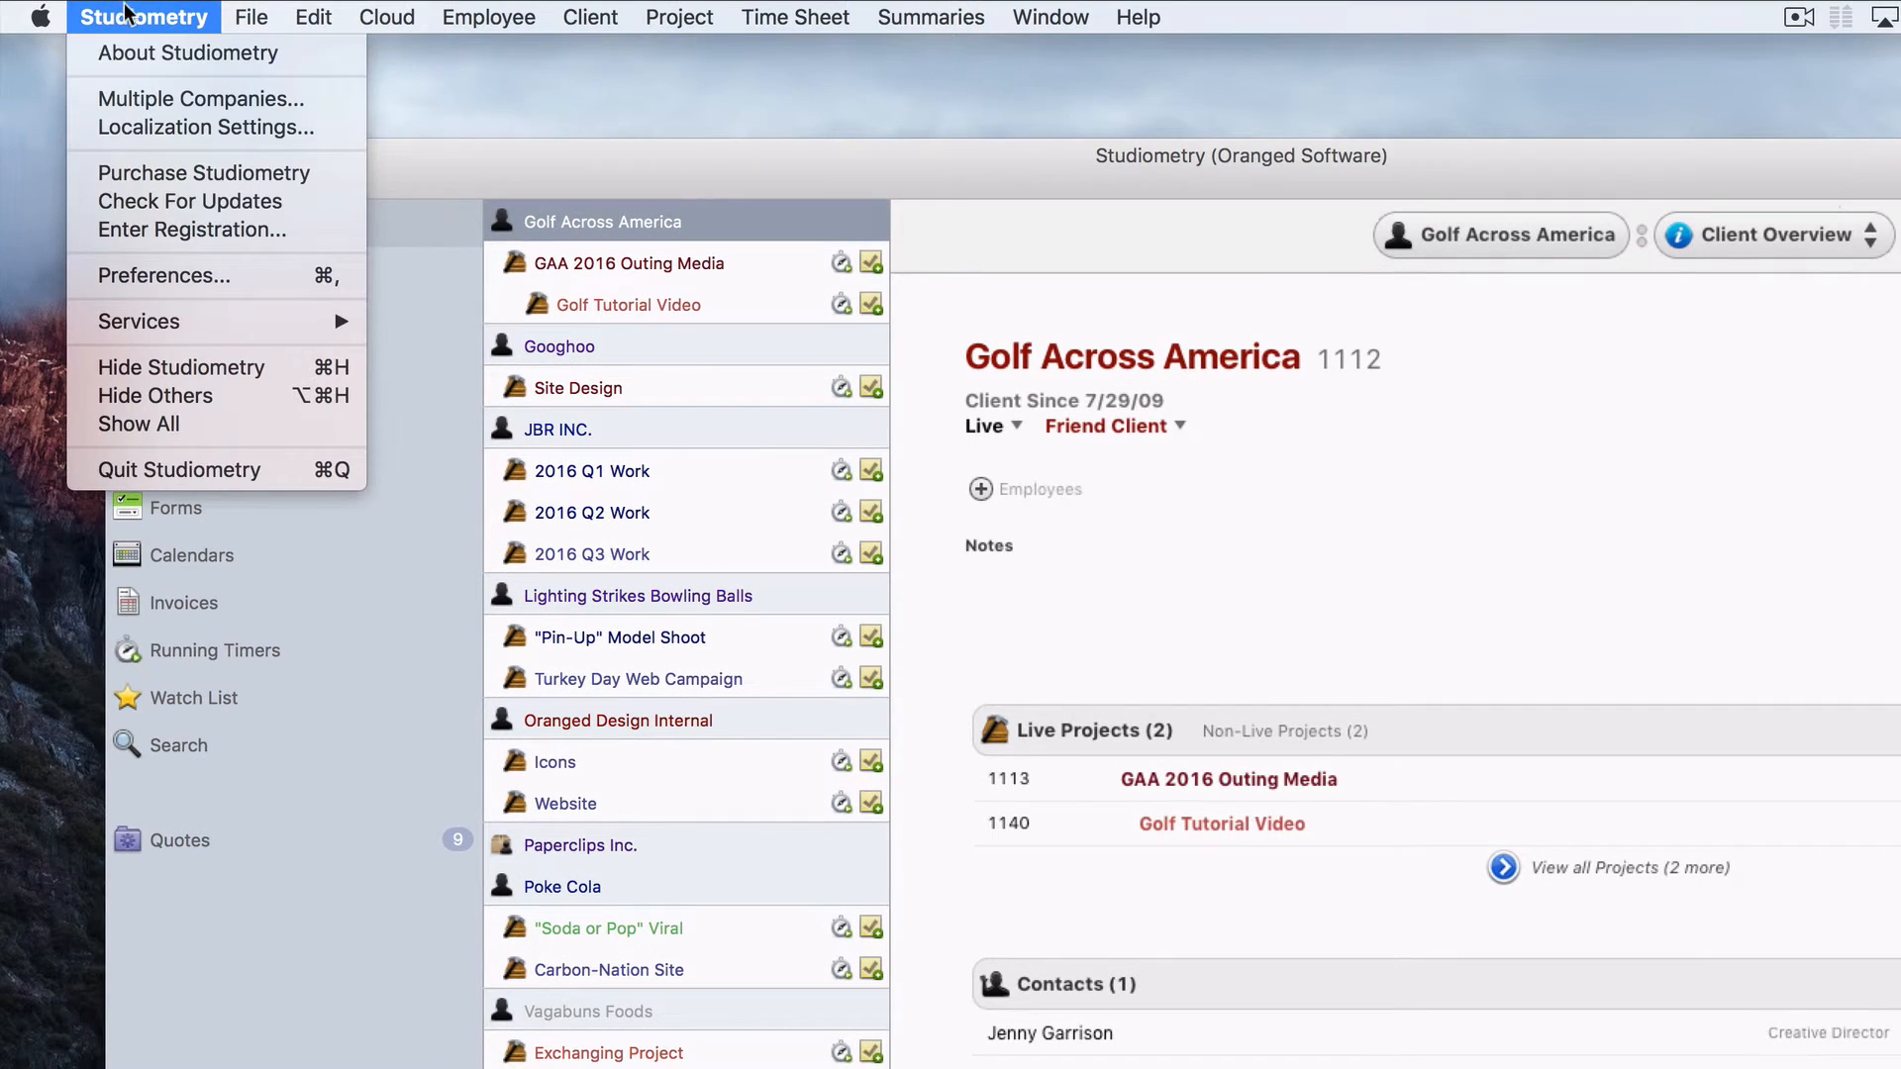
{"action": "left_click", "coordinate": [279, 283]}
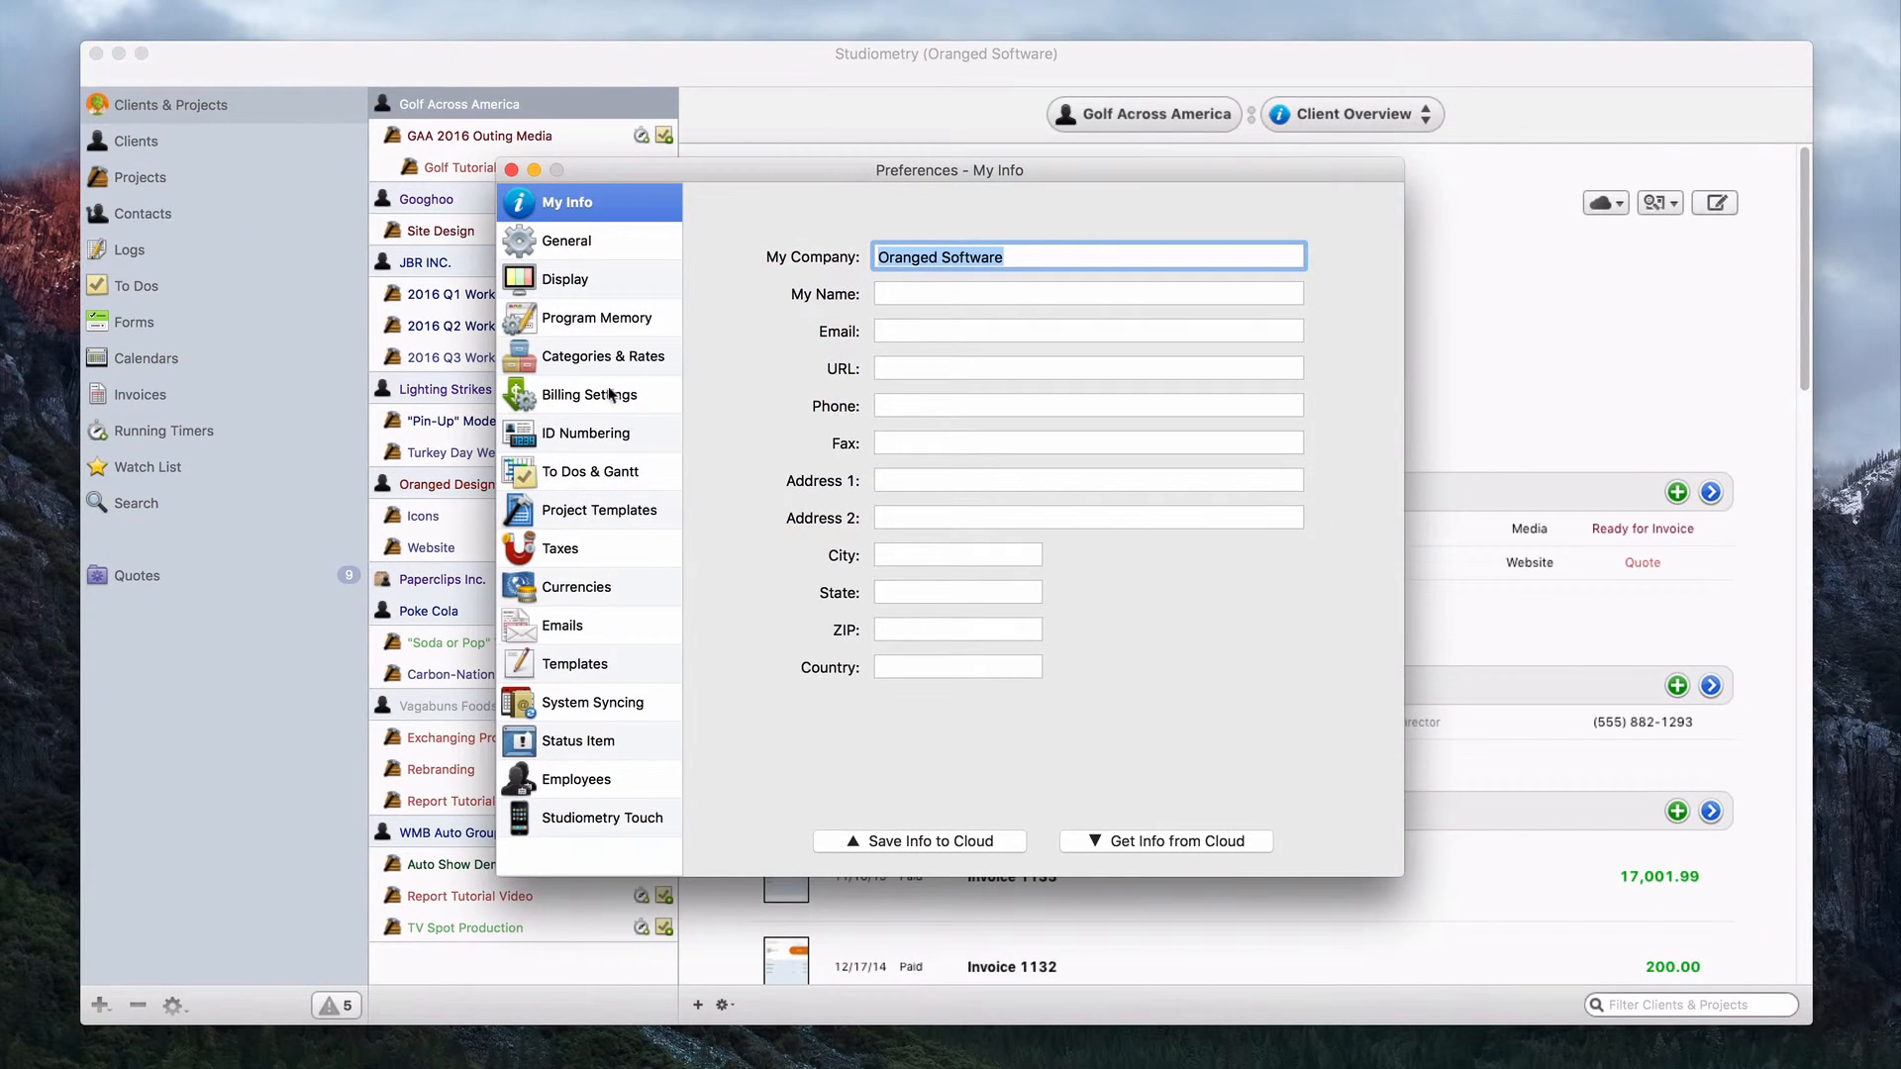
{"action": "left_click", "coordinate": [644, 434]}
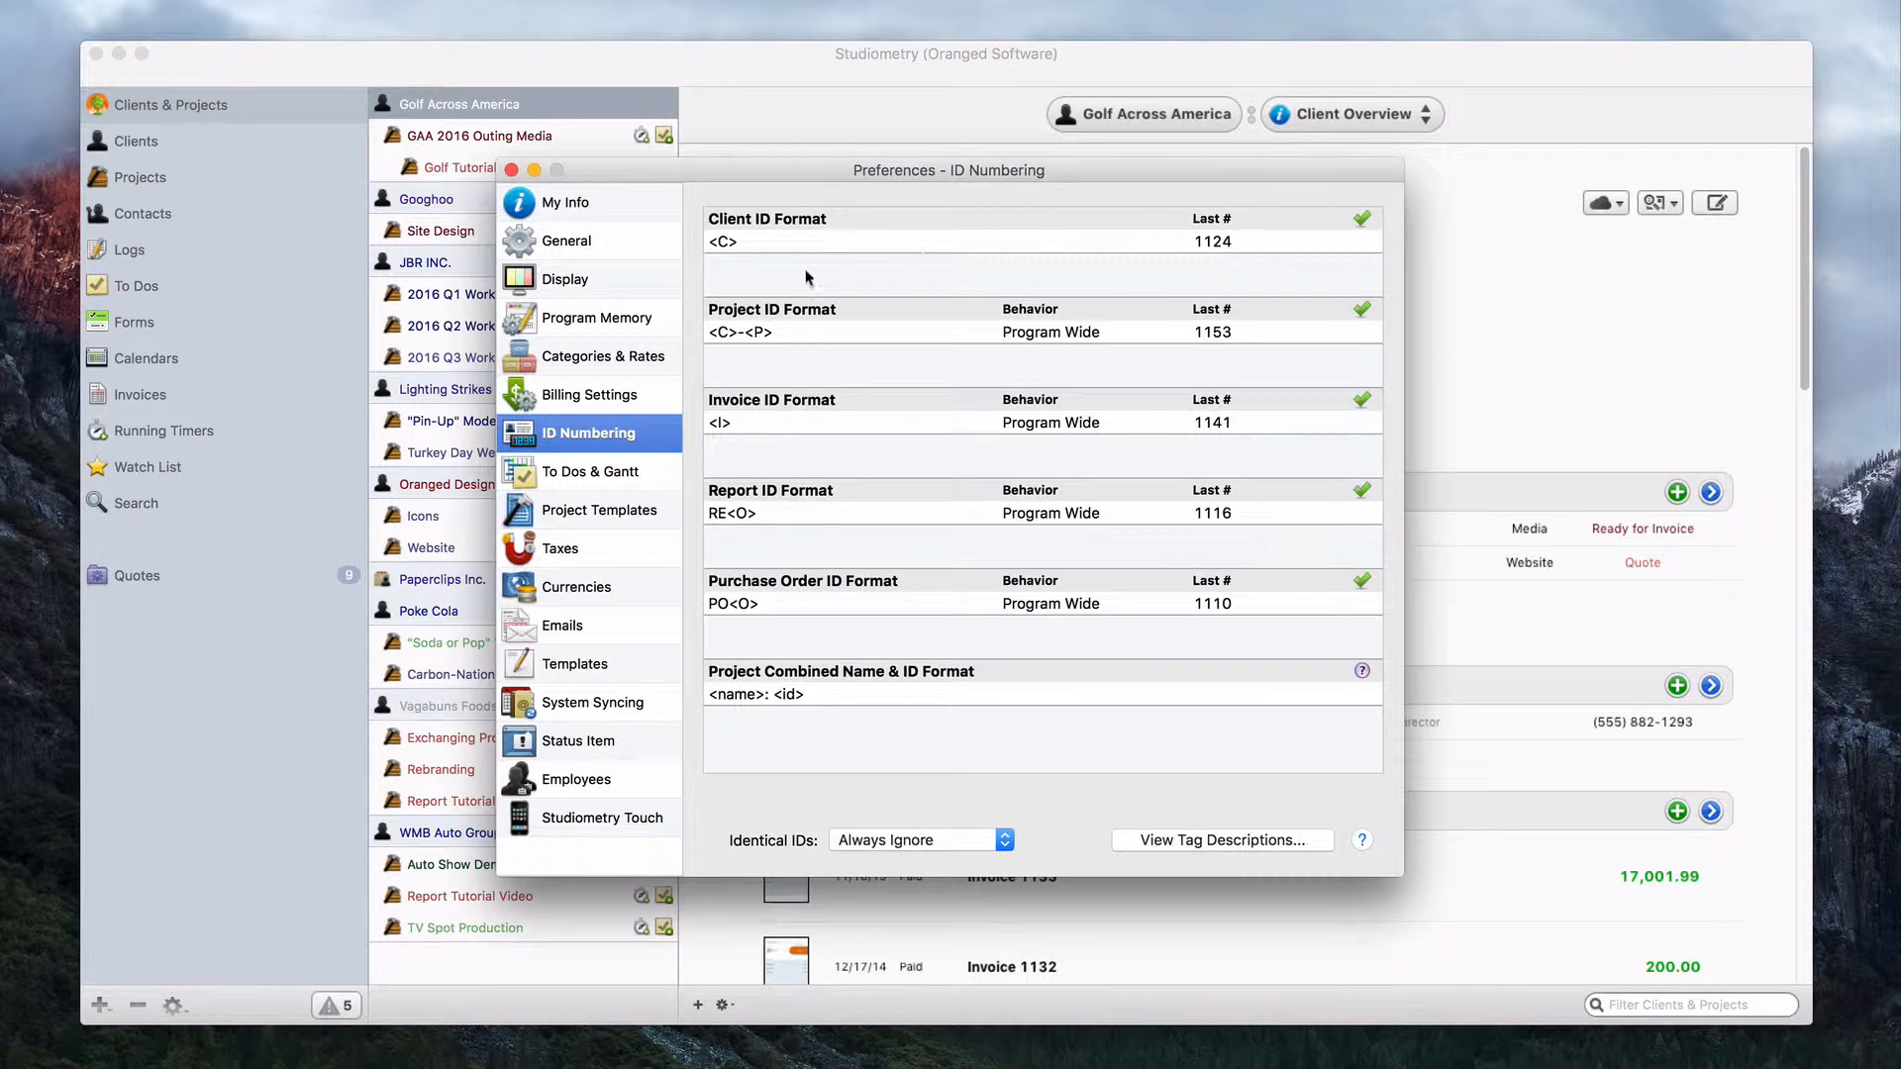
Inspect the Client ID format and its last-used number without changing either value
{"action": "double_click", "coordinate": [755, 244]}
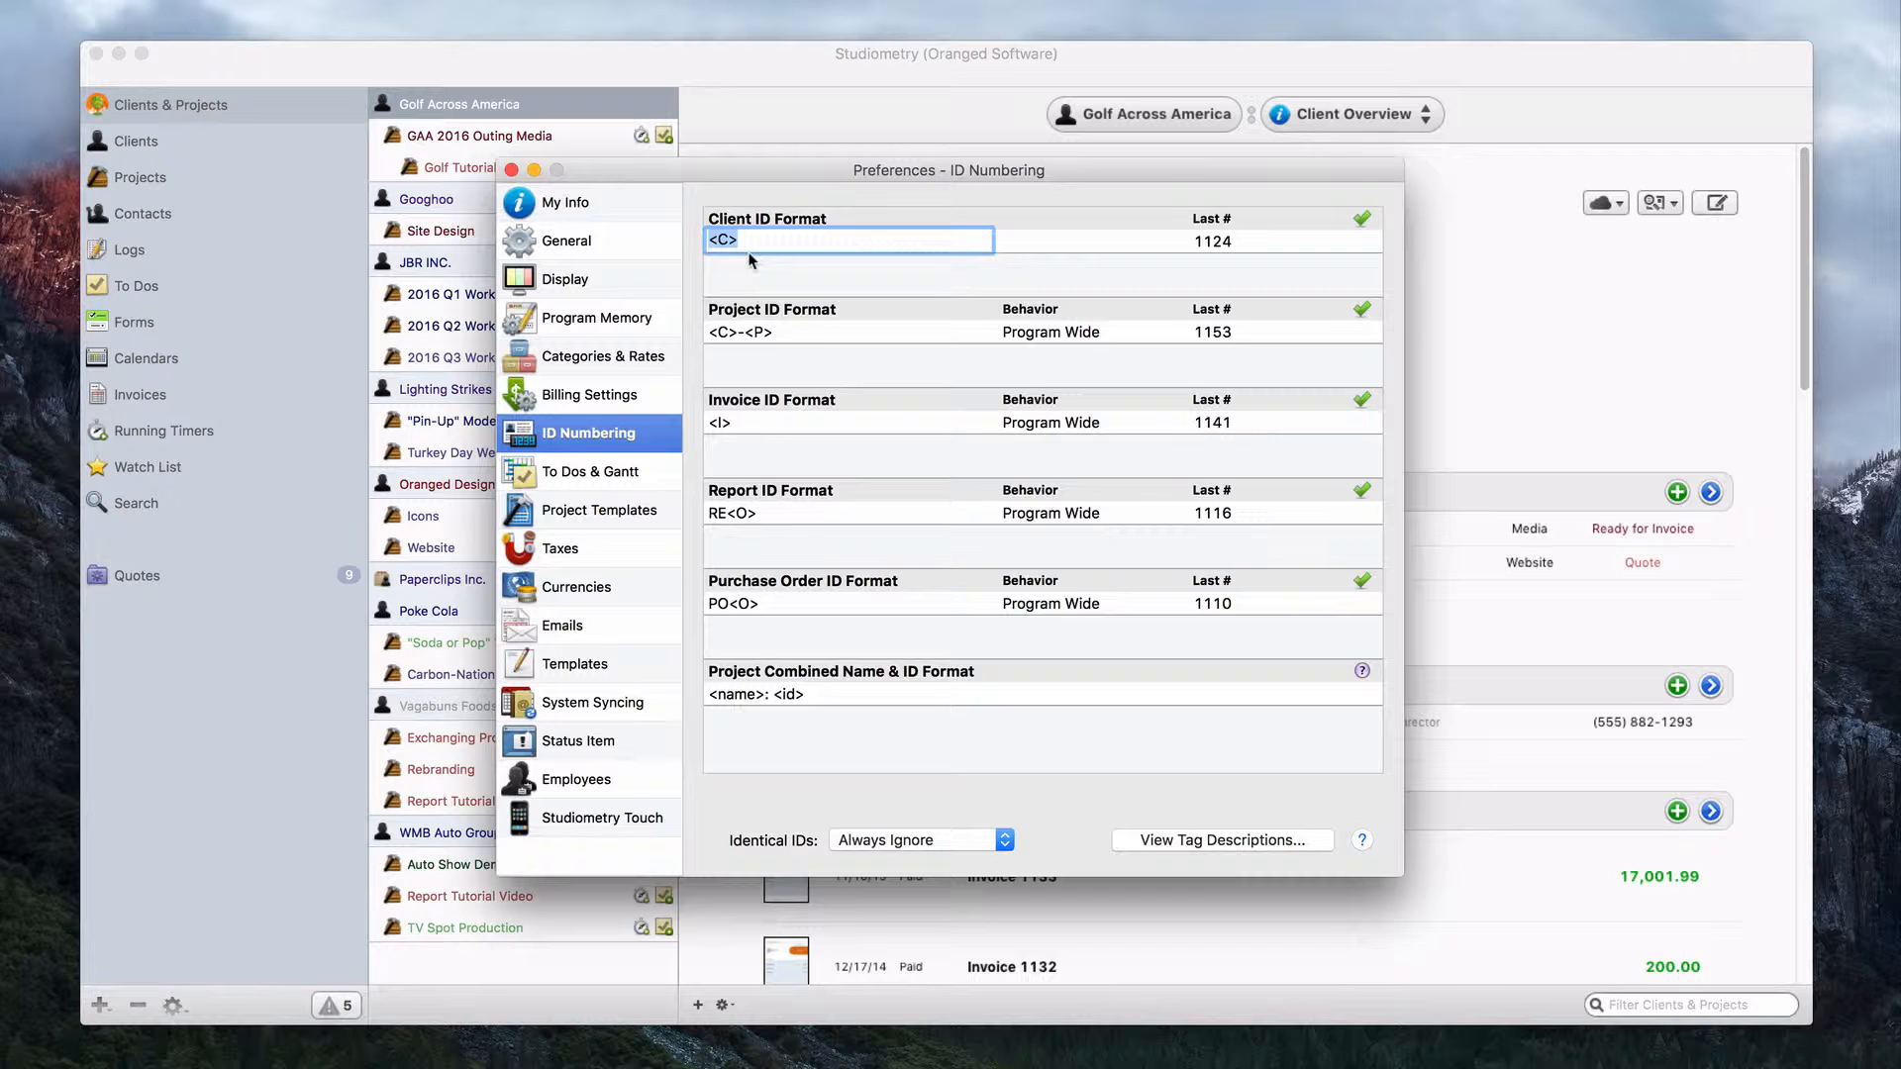
{"action": "left_click", "coordinate": [762, 278]}
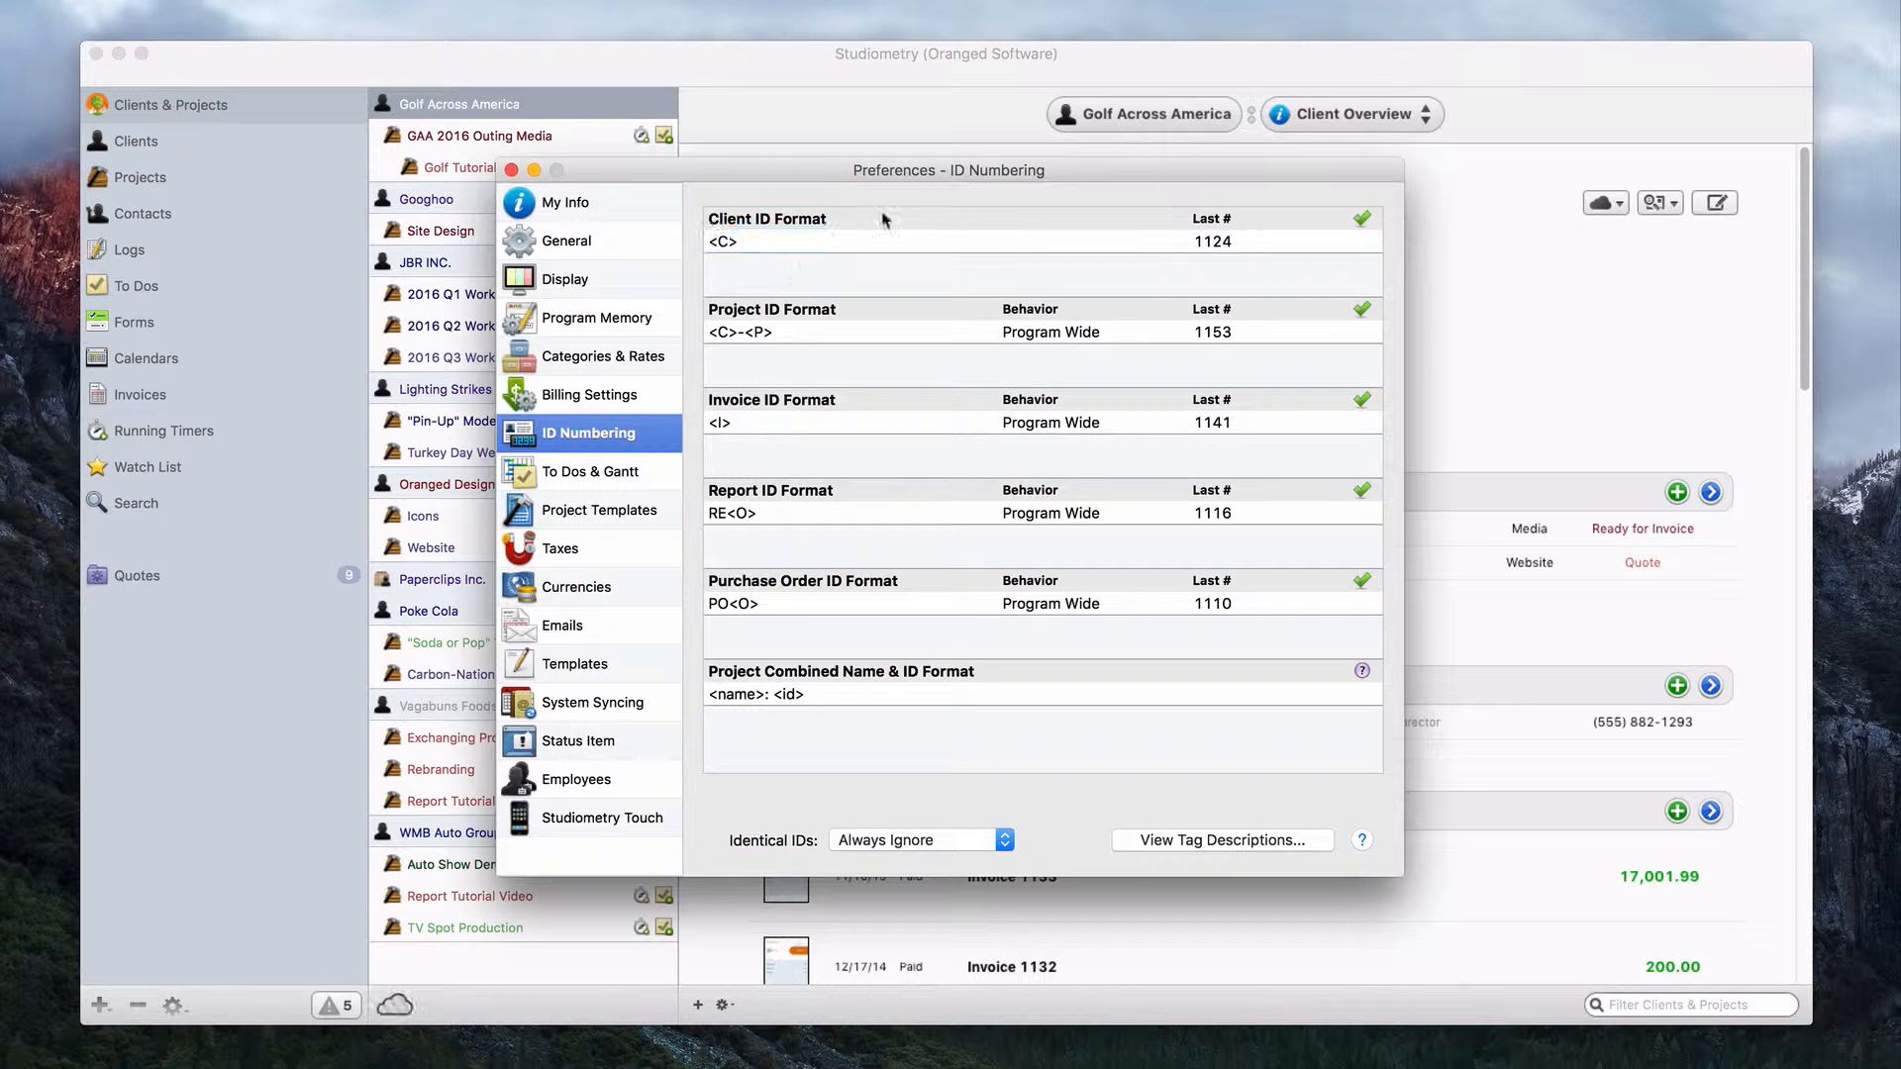
{"action": "double_click", "coordinate": [1228, 241]}
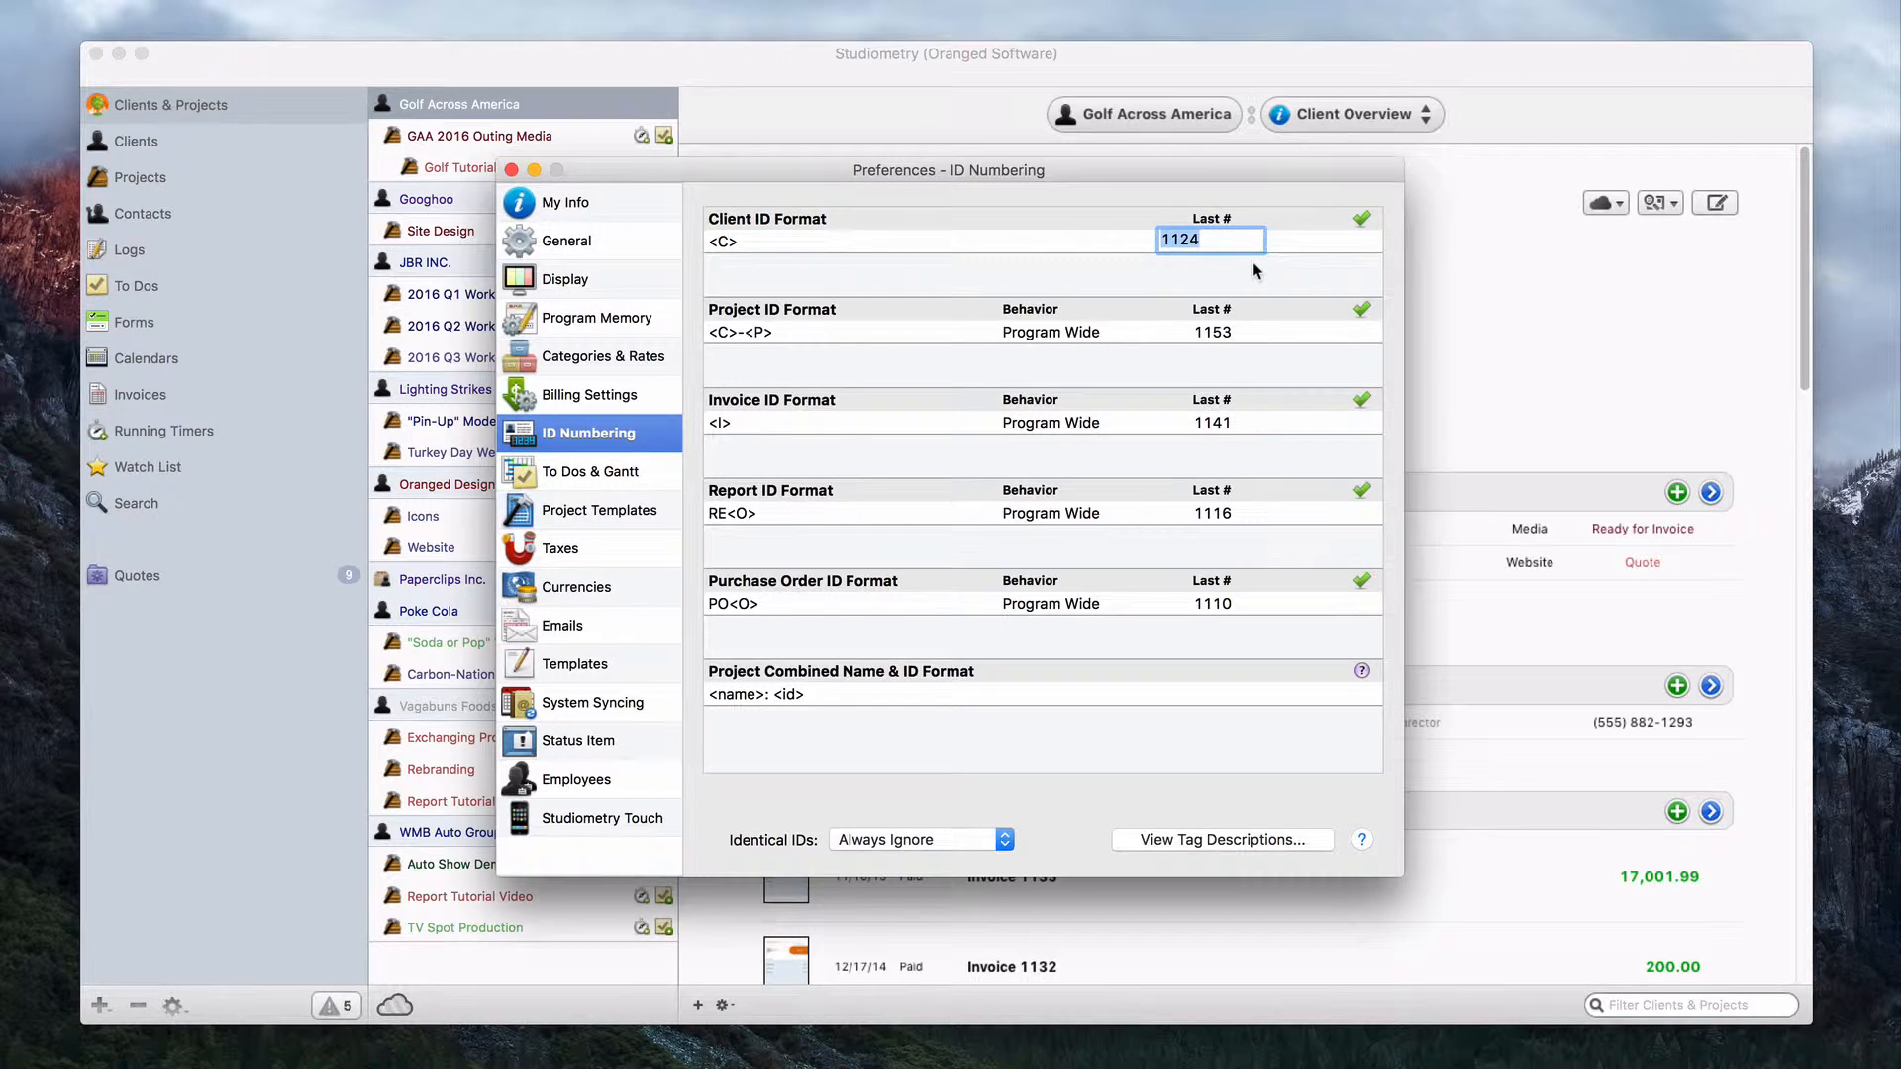
{"action": "left_click", "coordinate": [1252, 262]}
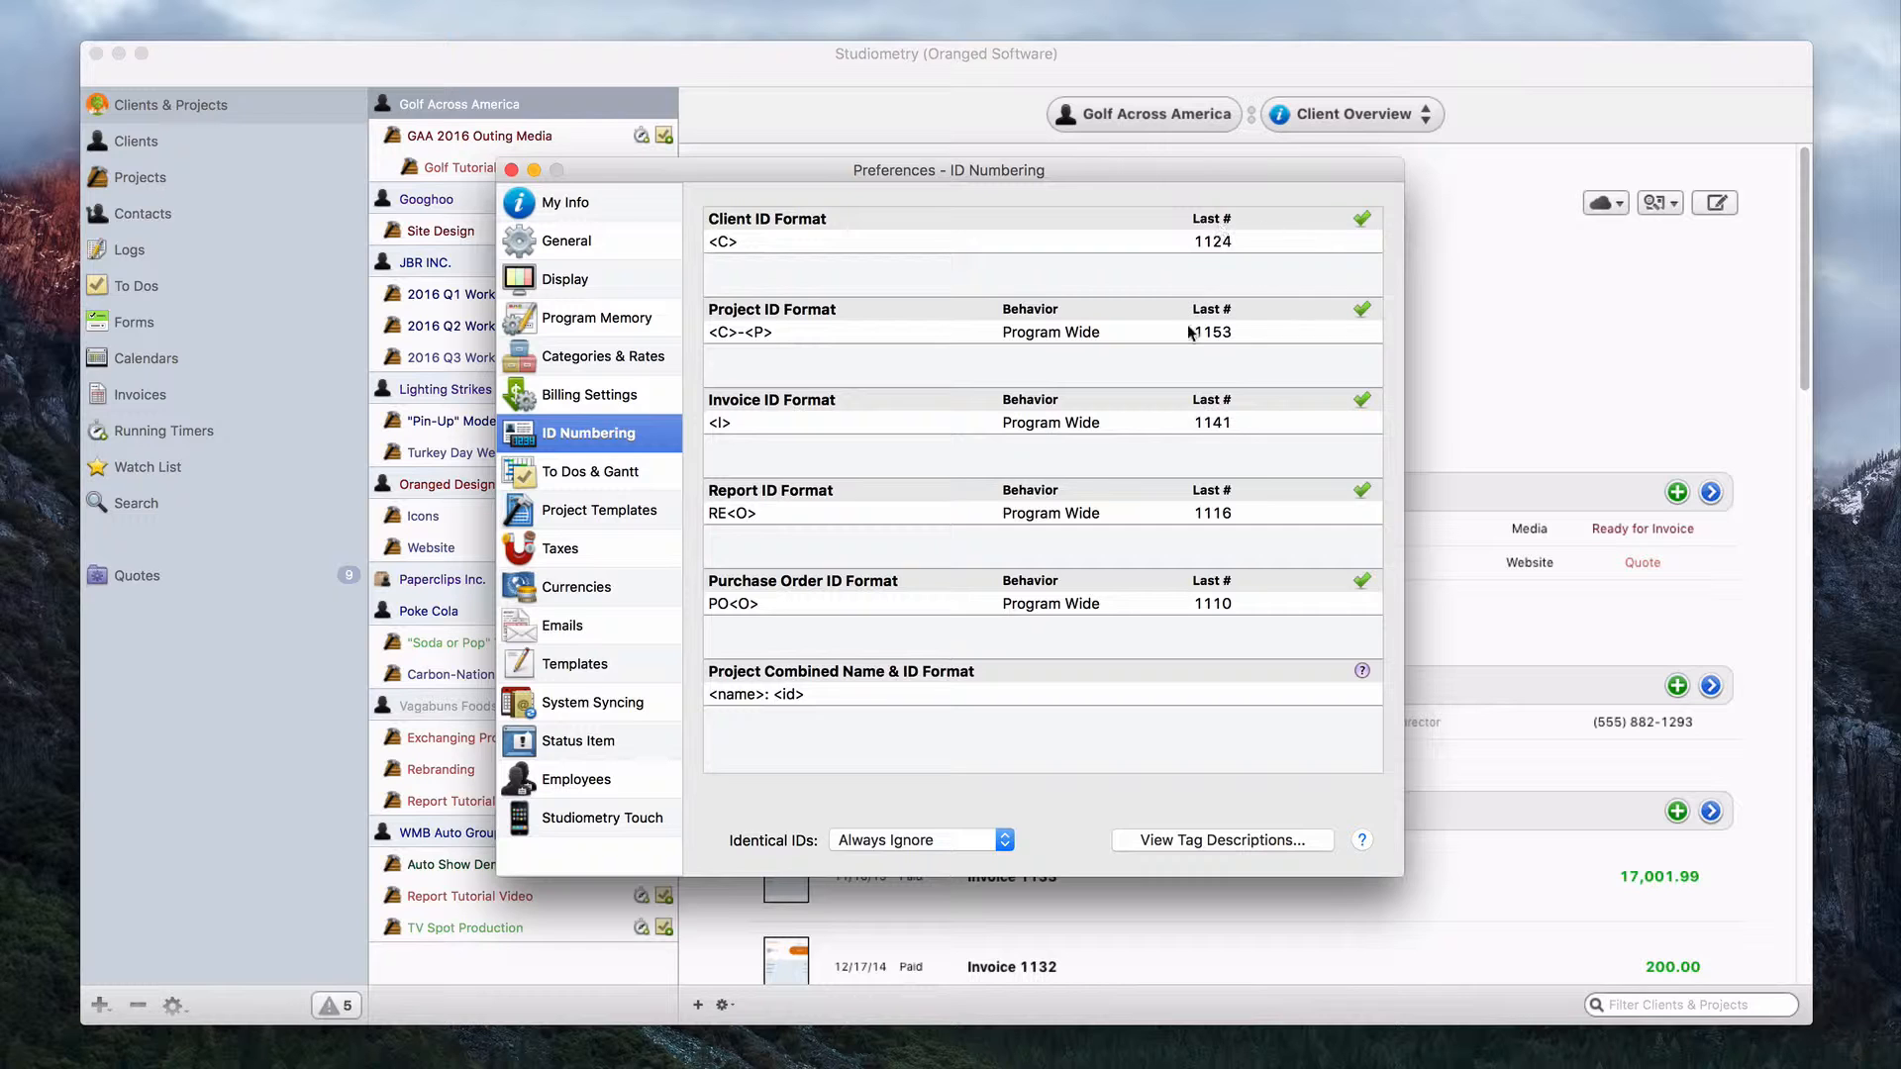
{"action": "double_click", "coordinate": [773, 241]}
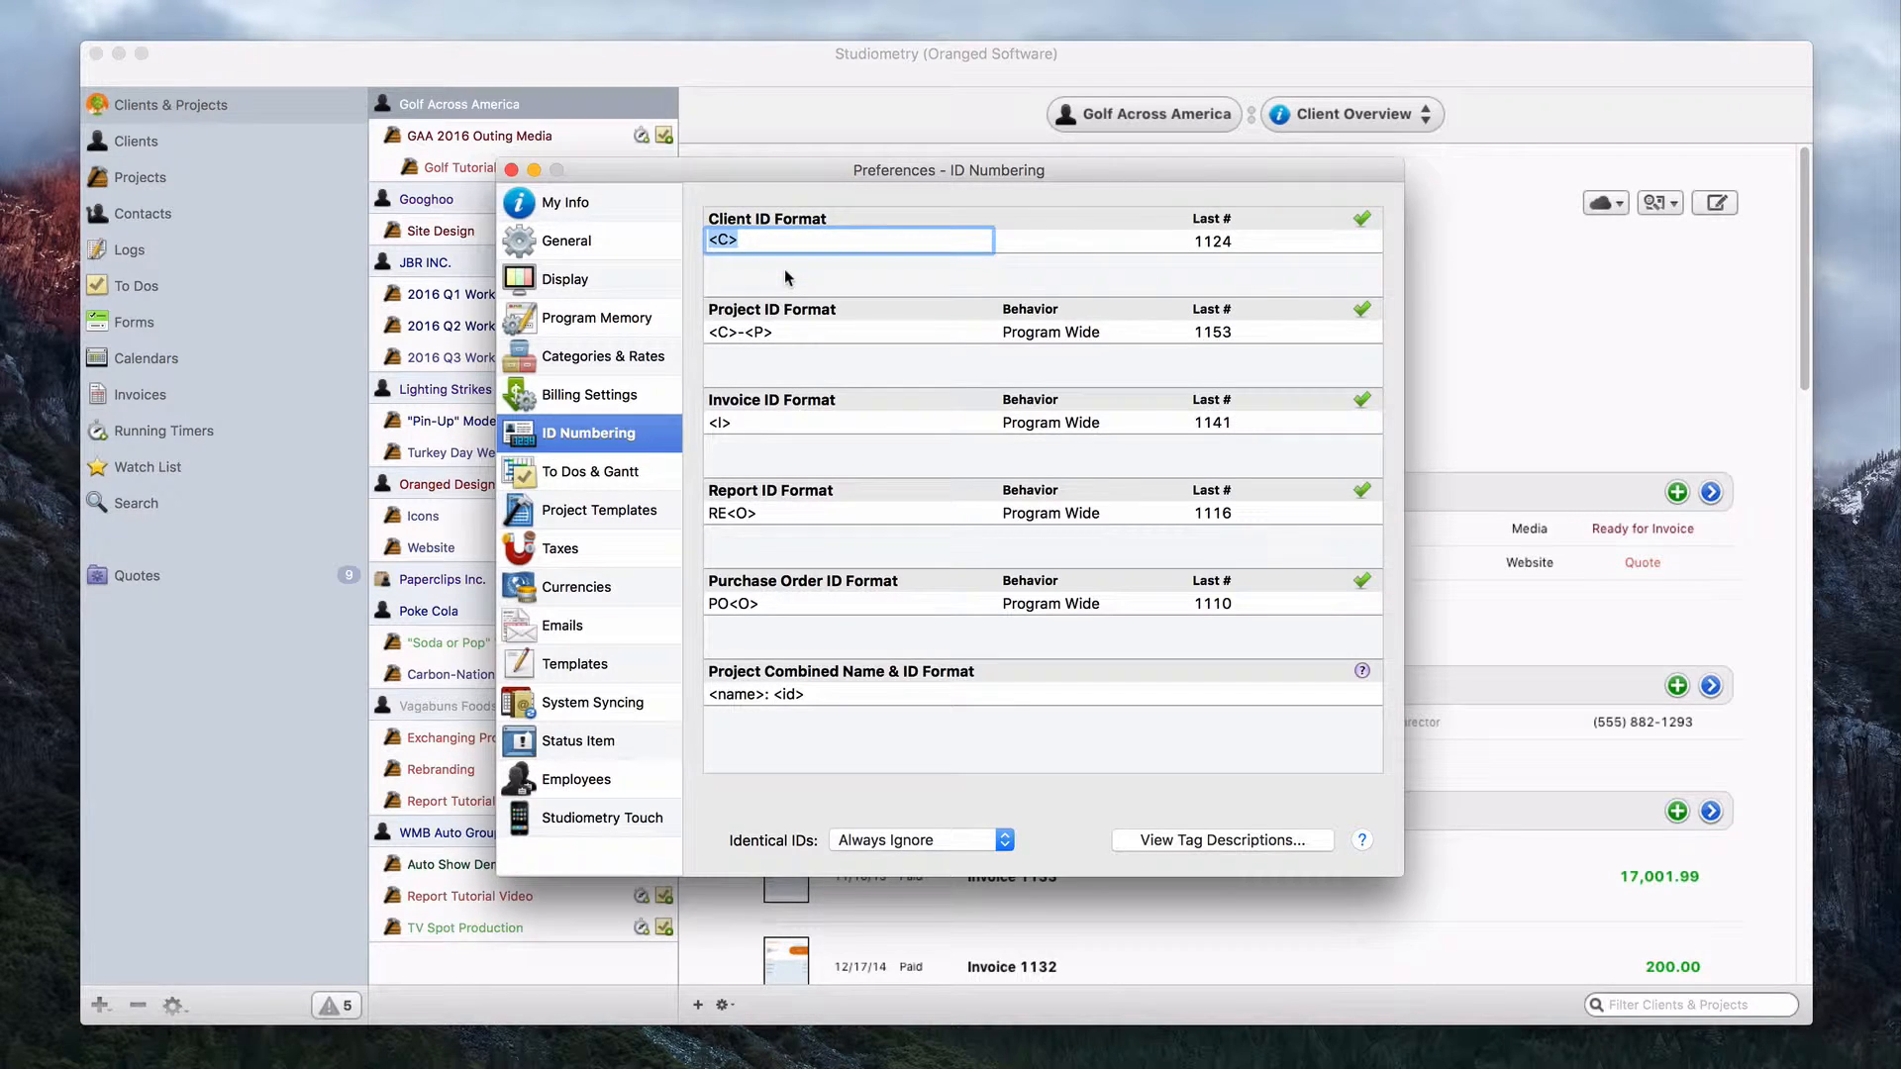
{"action": "left_click", "coordinate": [786, 276]}
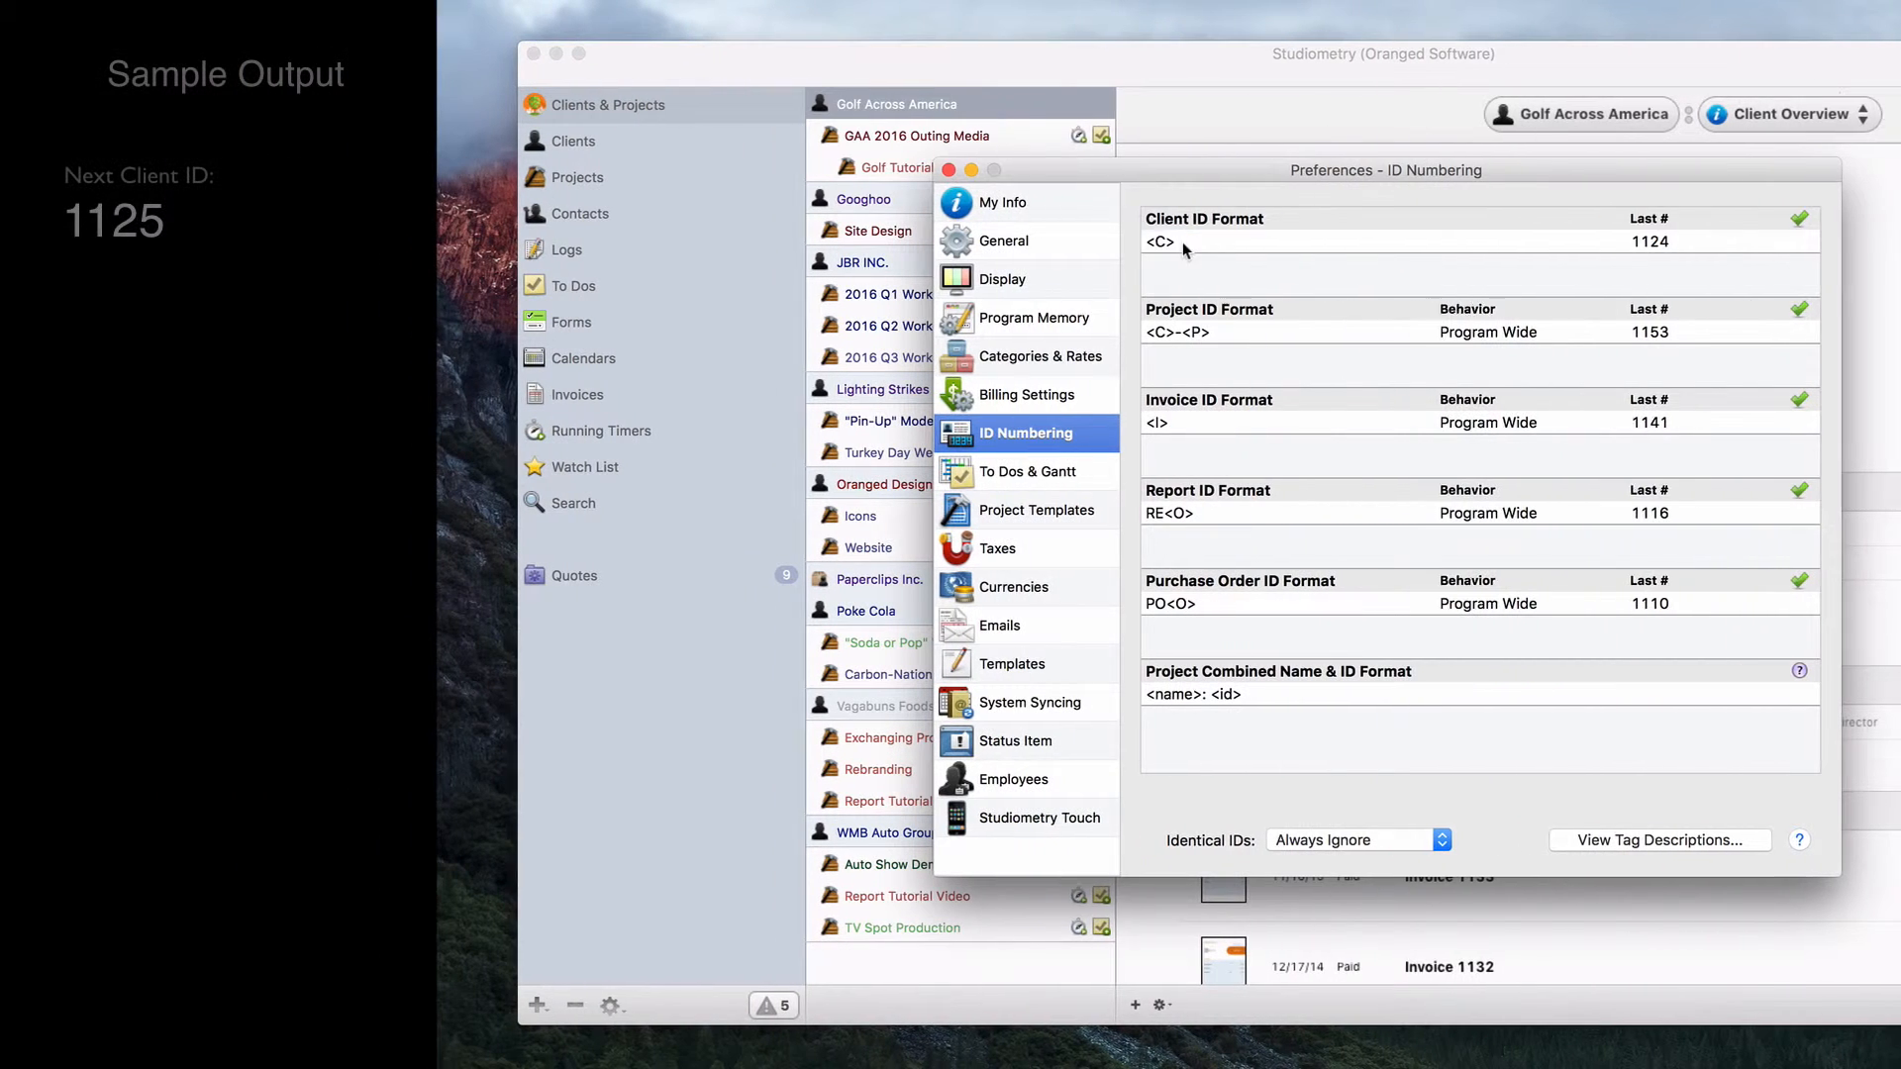
Add the prefix CL to the Client ID format so it reads CL<C>
{"action": "double_click", "coordinate": [746, 242]}
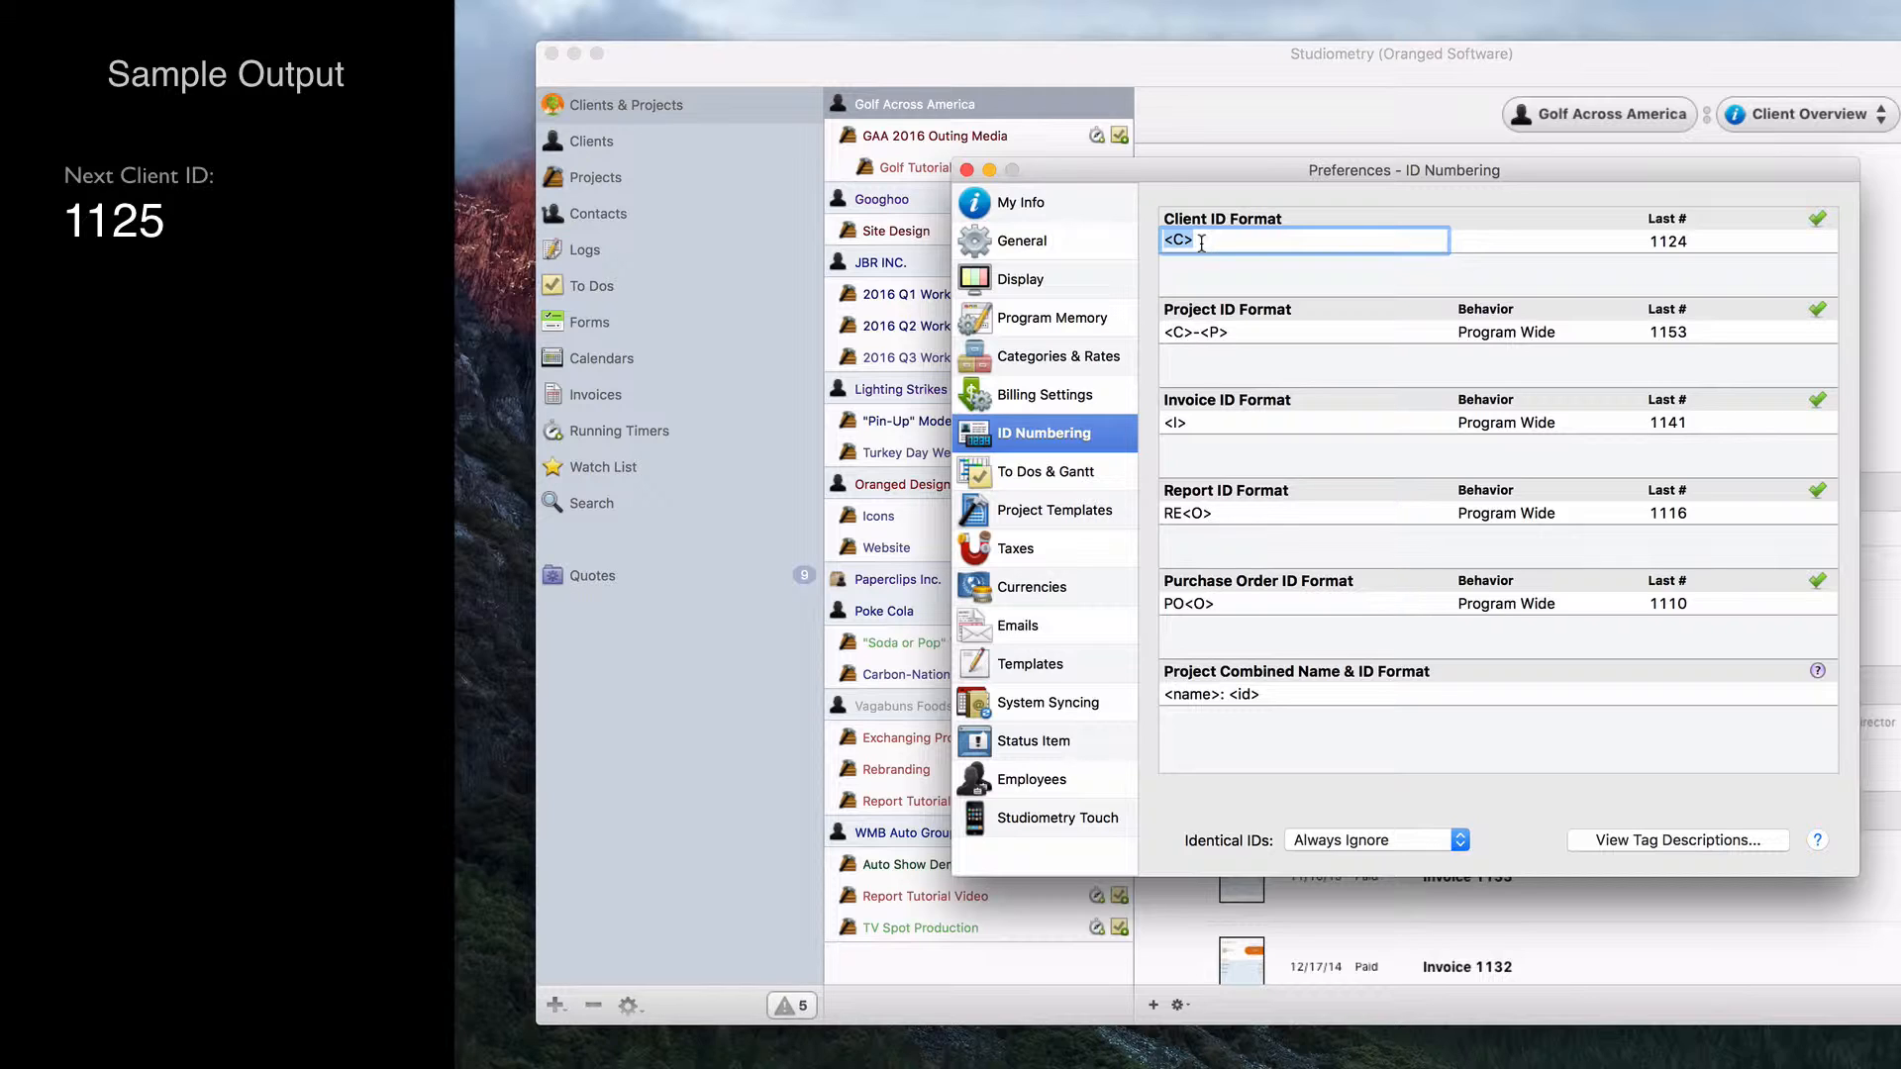
{"action": "left_click", "coordinate": [1202, 242]}
{"action": "type", "text": "CL"}
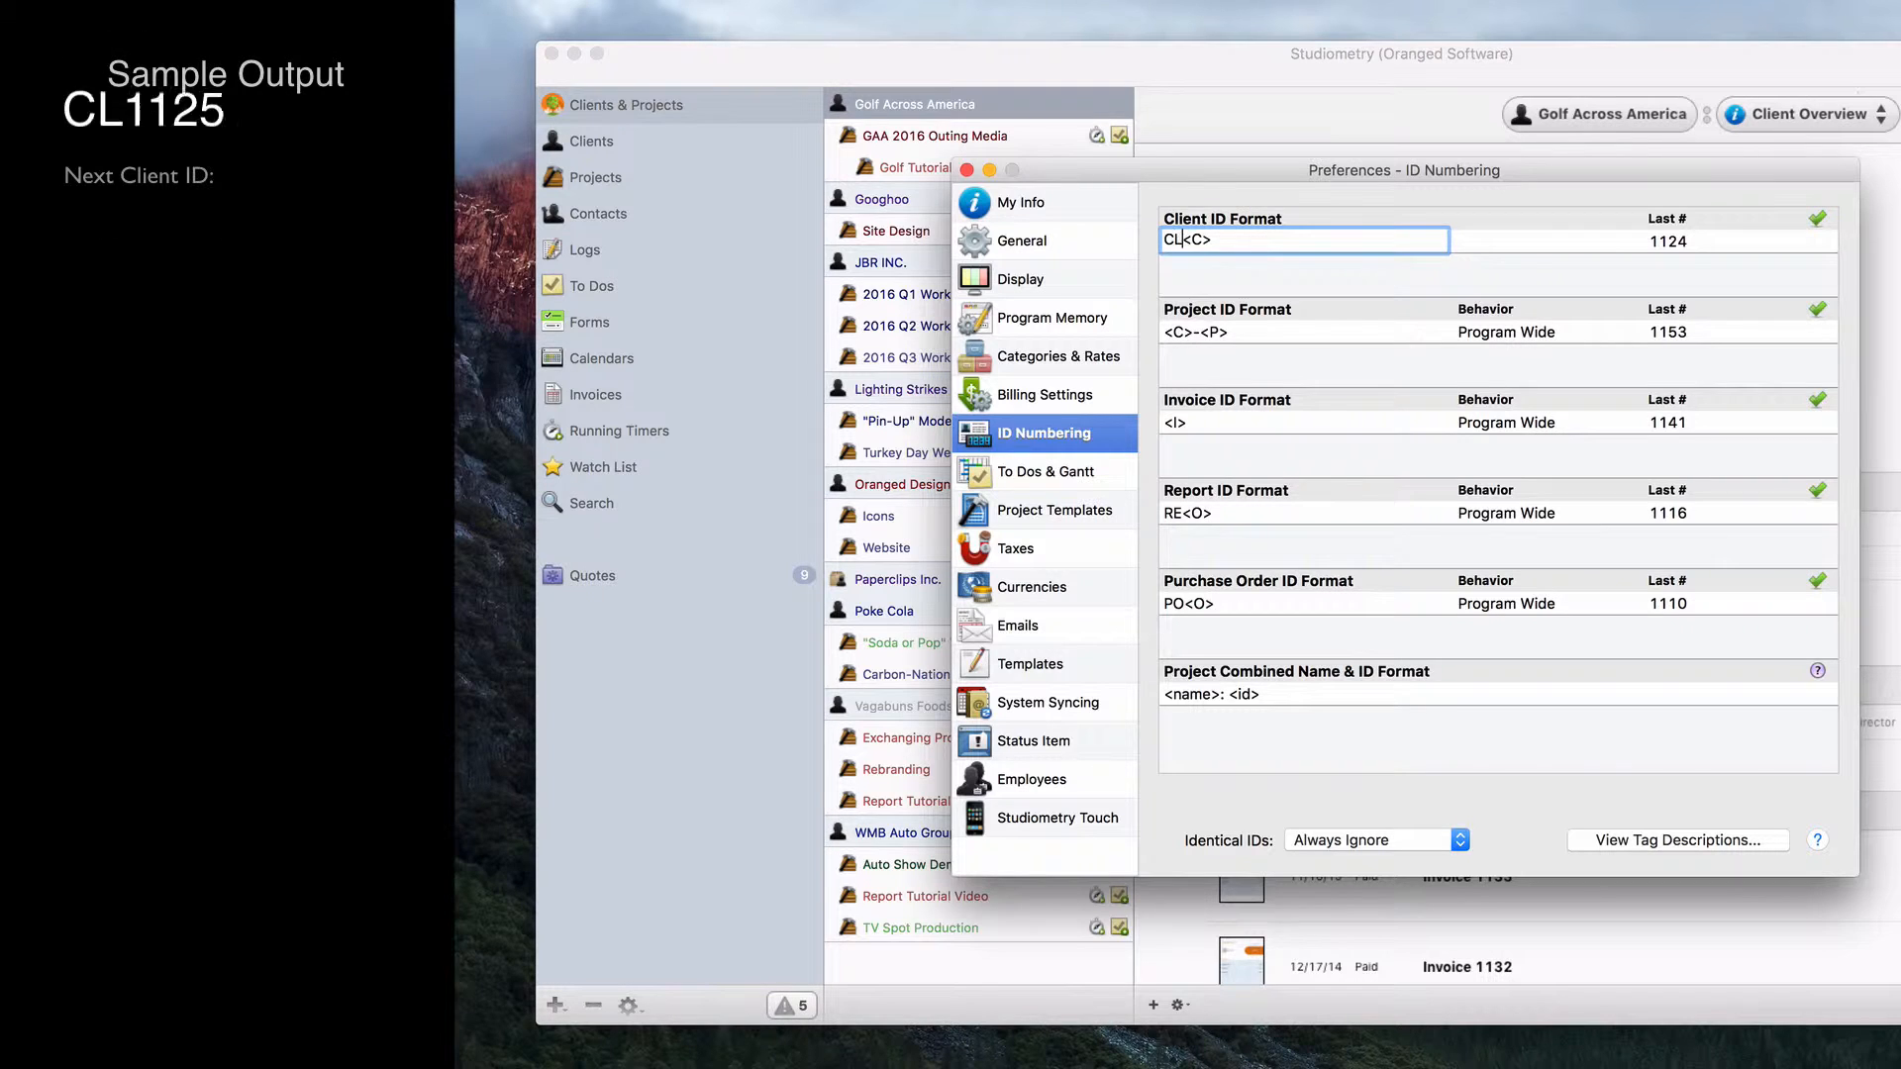
{"action": "key", "text": "Return"}
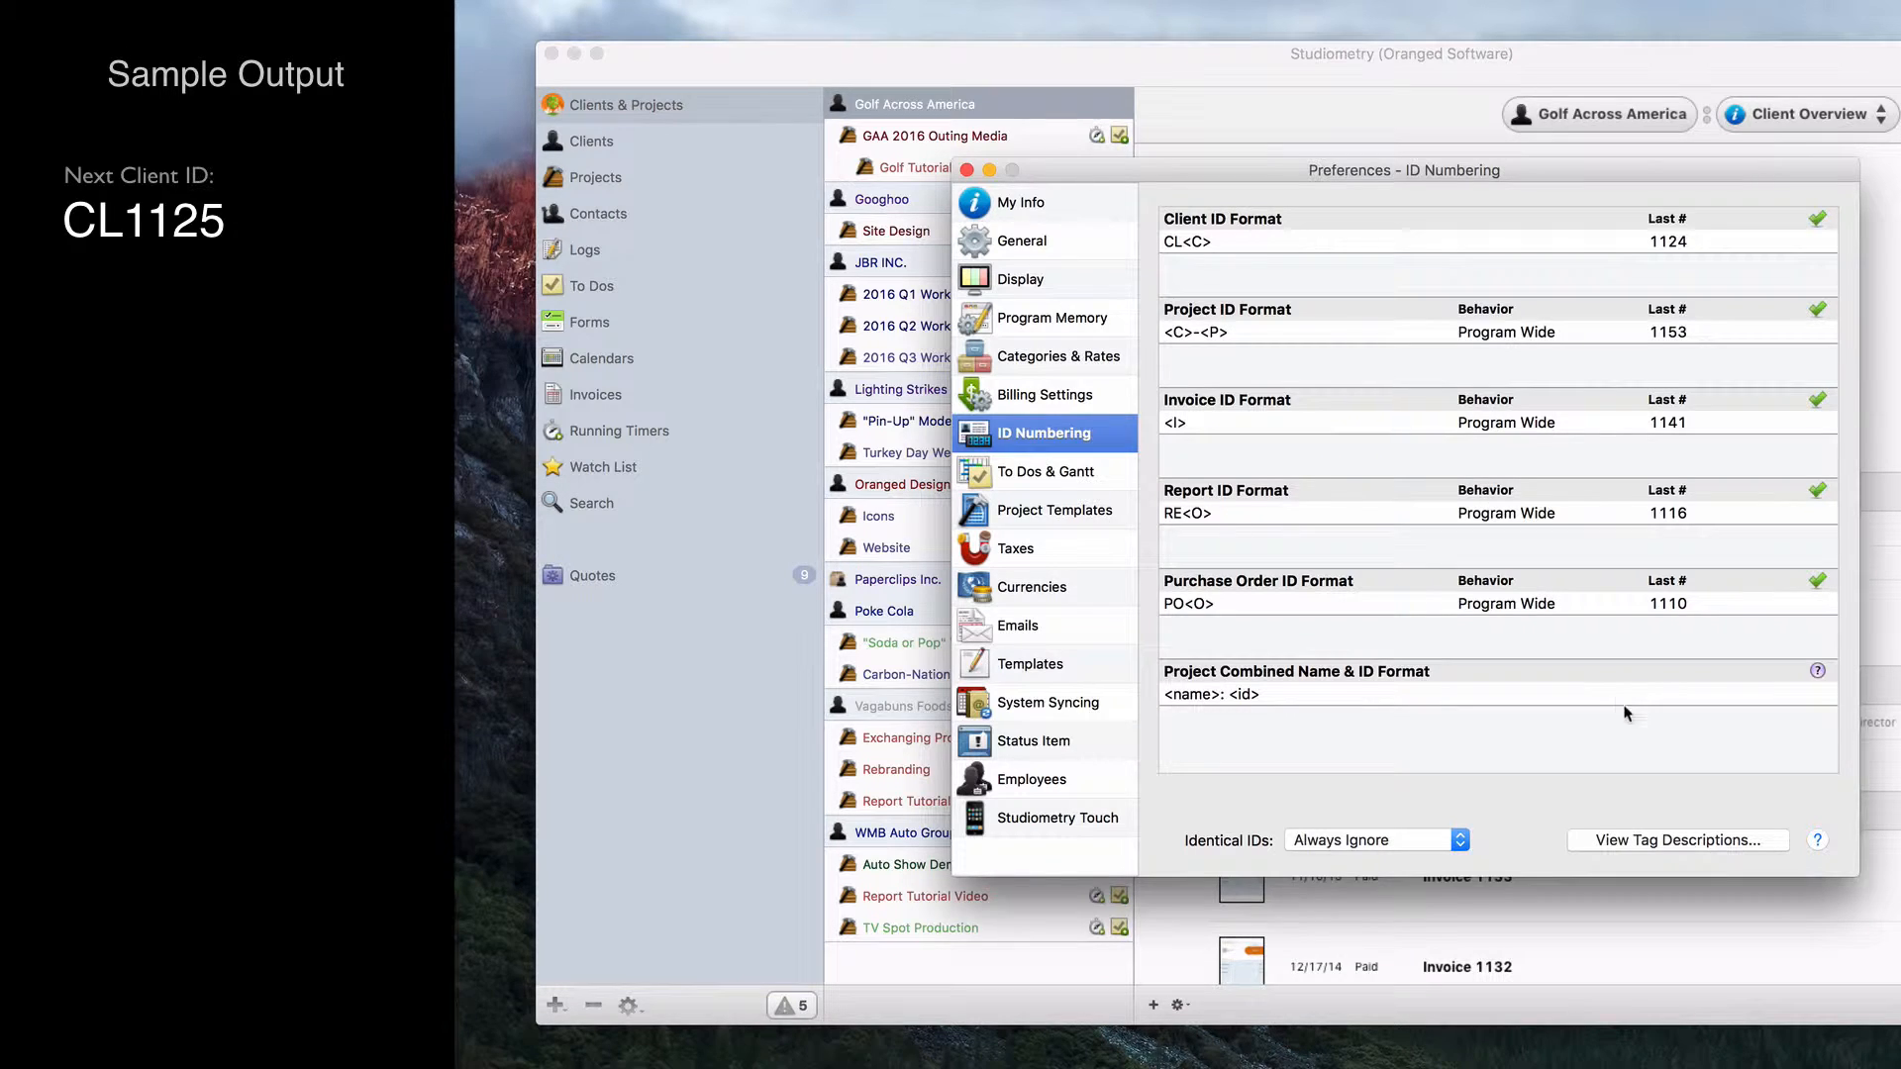
Check the list of tag descriptions and extend the Client ID format to CL<C>-<YY>
{"action": "left_click", "coordinate": [1699, 849]}
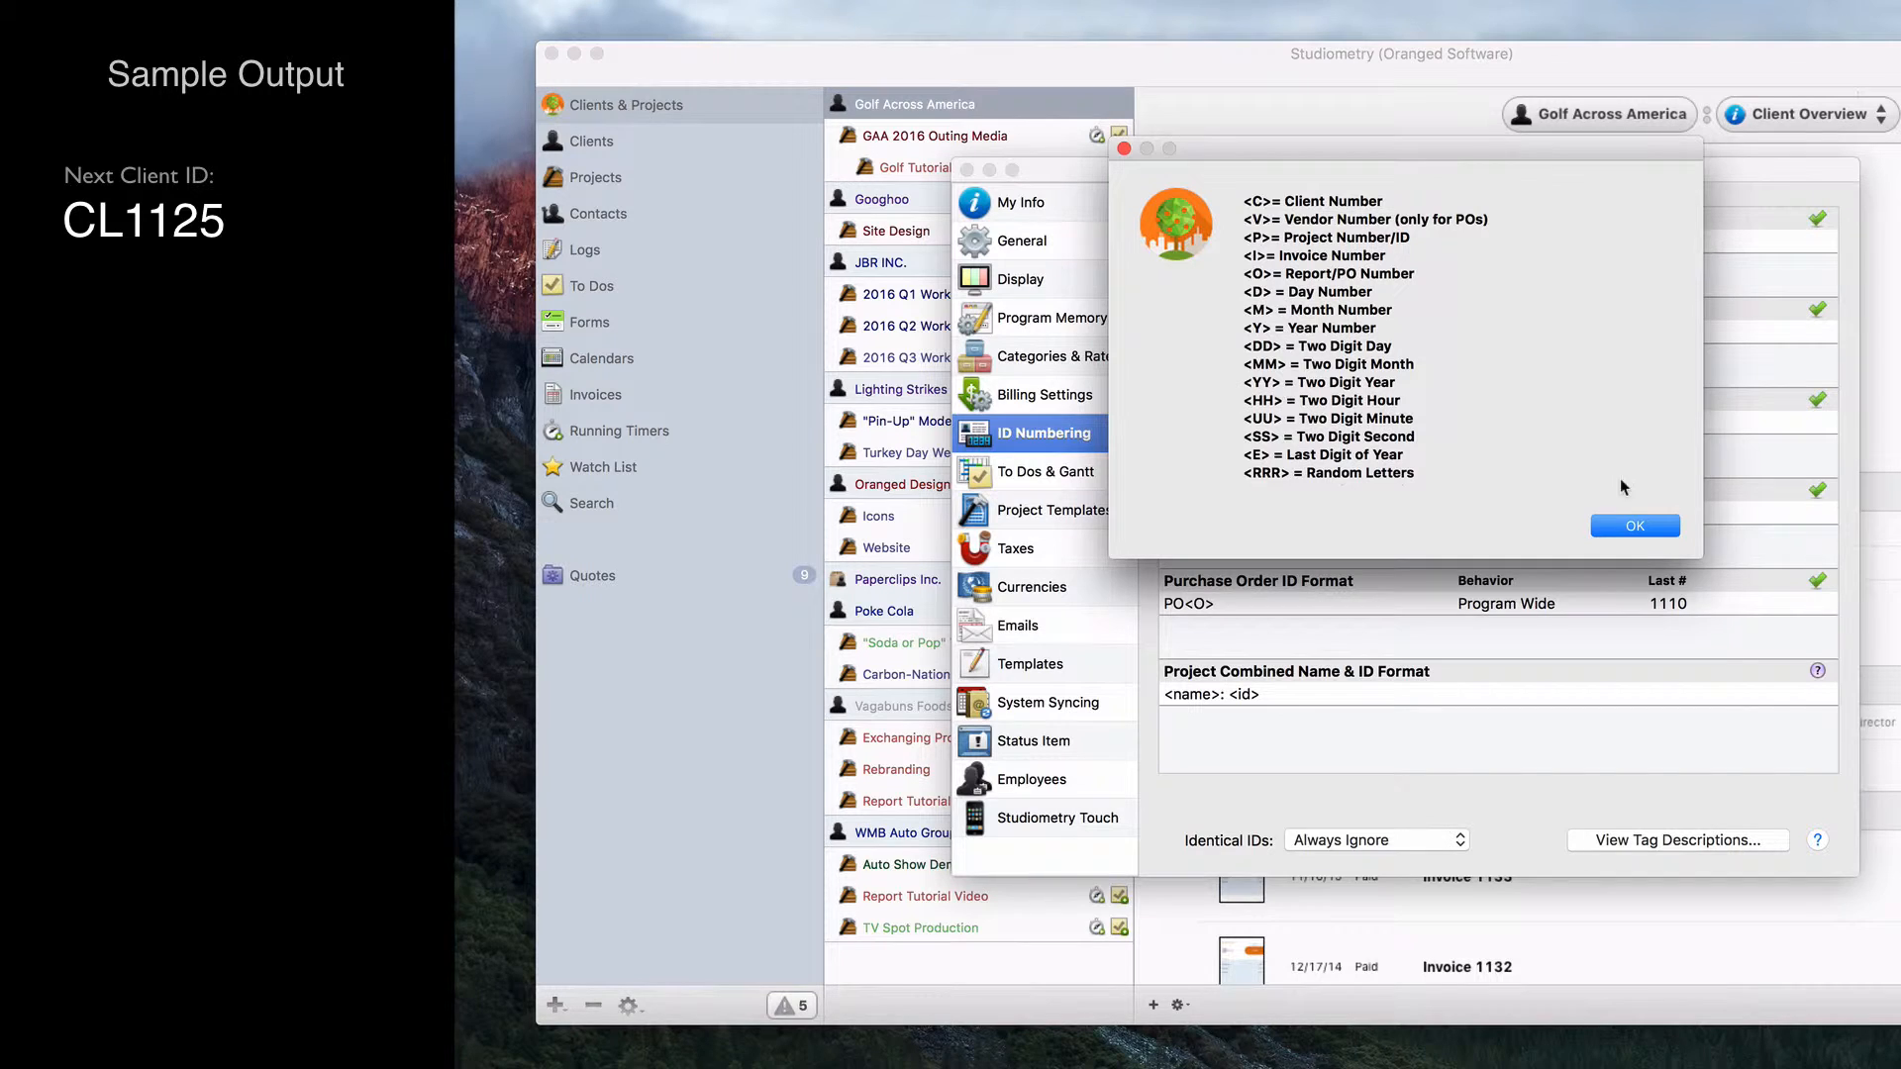
{"action": "left_click", "coordinate": [1635, 526]}
{"action": "double_click", "coordinate": [1278, 242]}
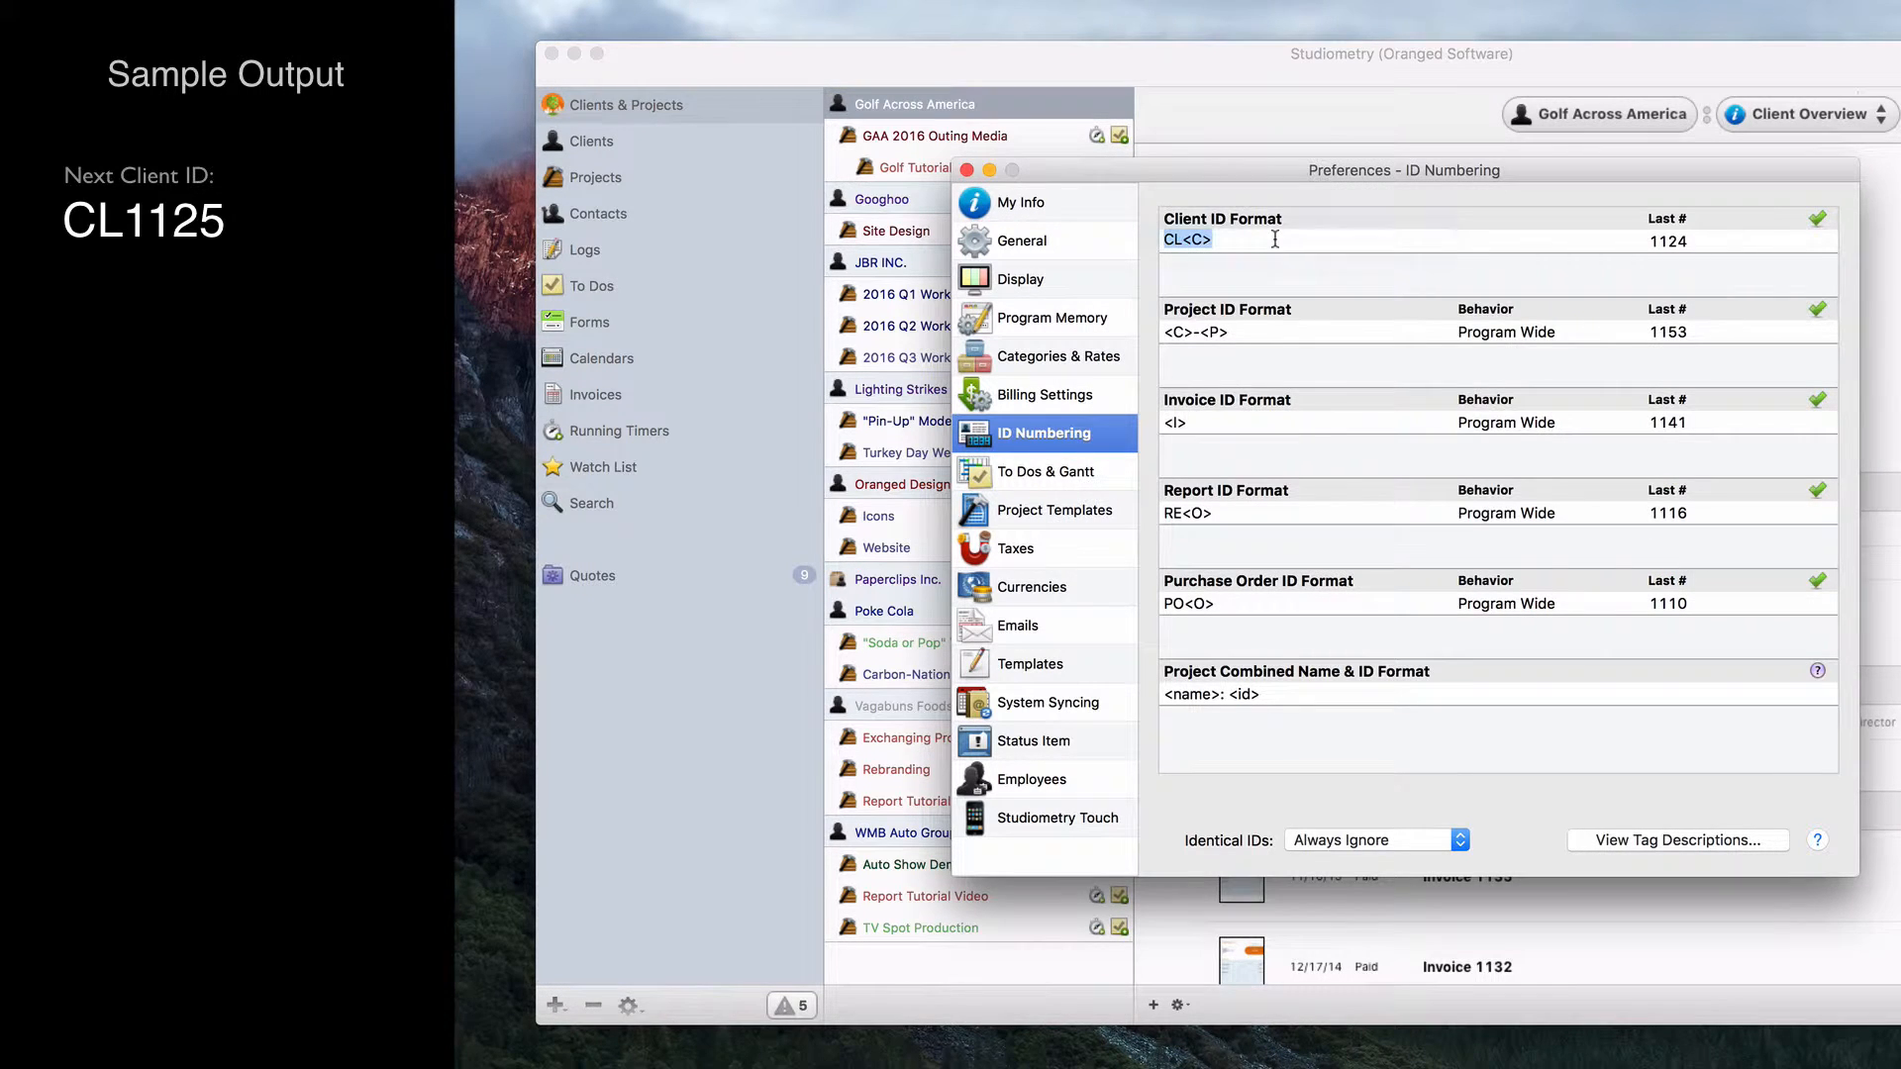
{"action": "left_click", "coordinate": [1244, 240]}
{"action": "type", "text": "-<YY>"}
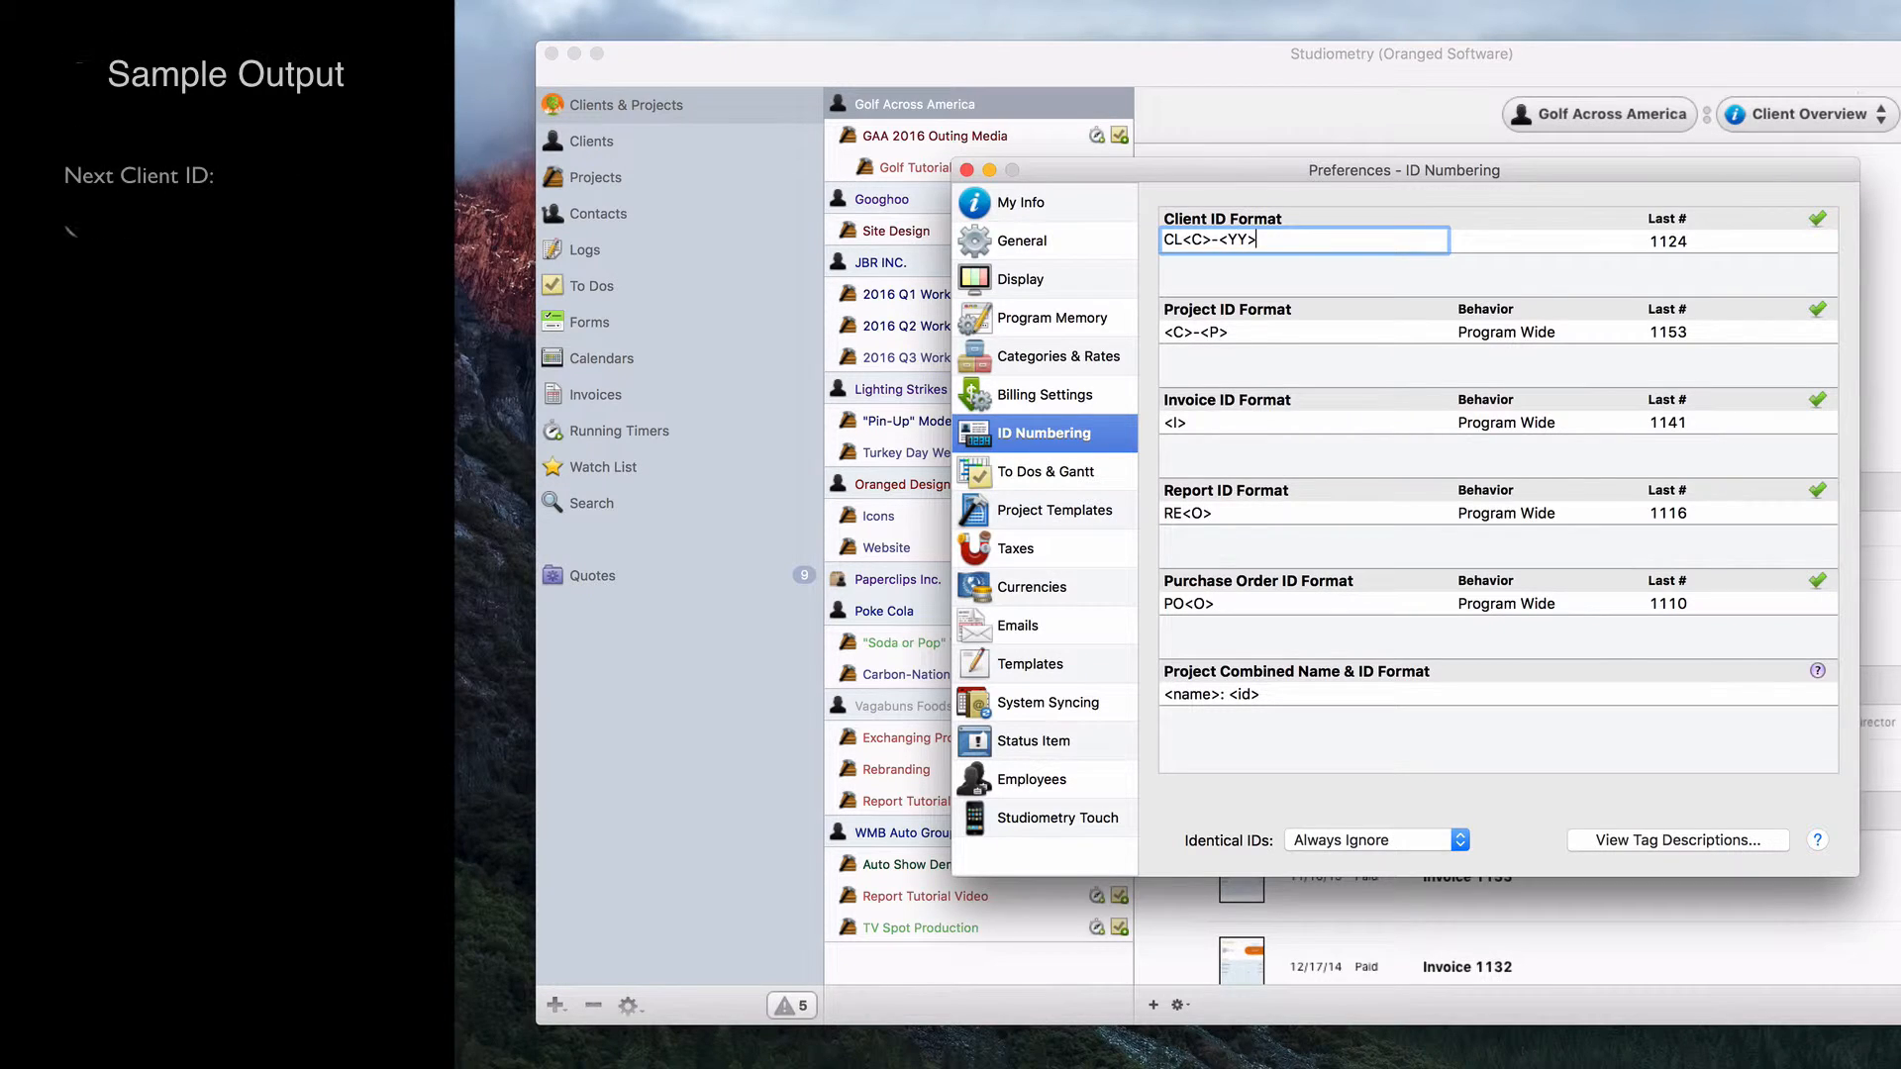
{"action": "key", "text": "Return"}
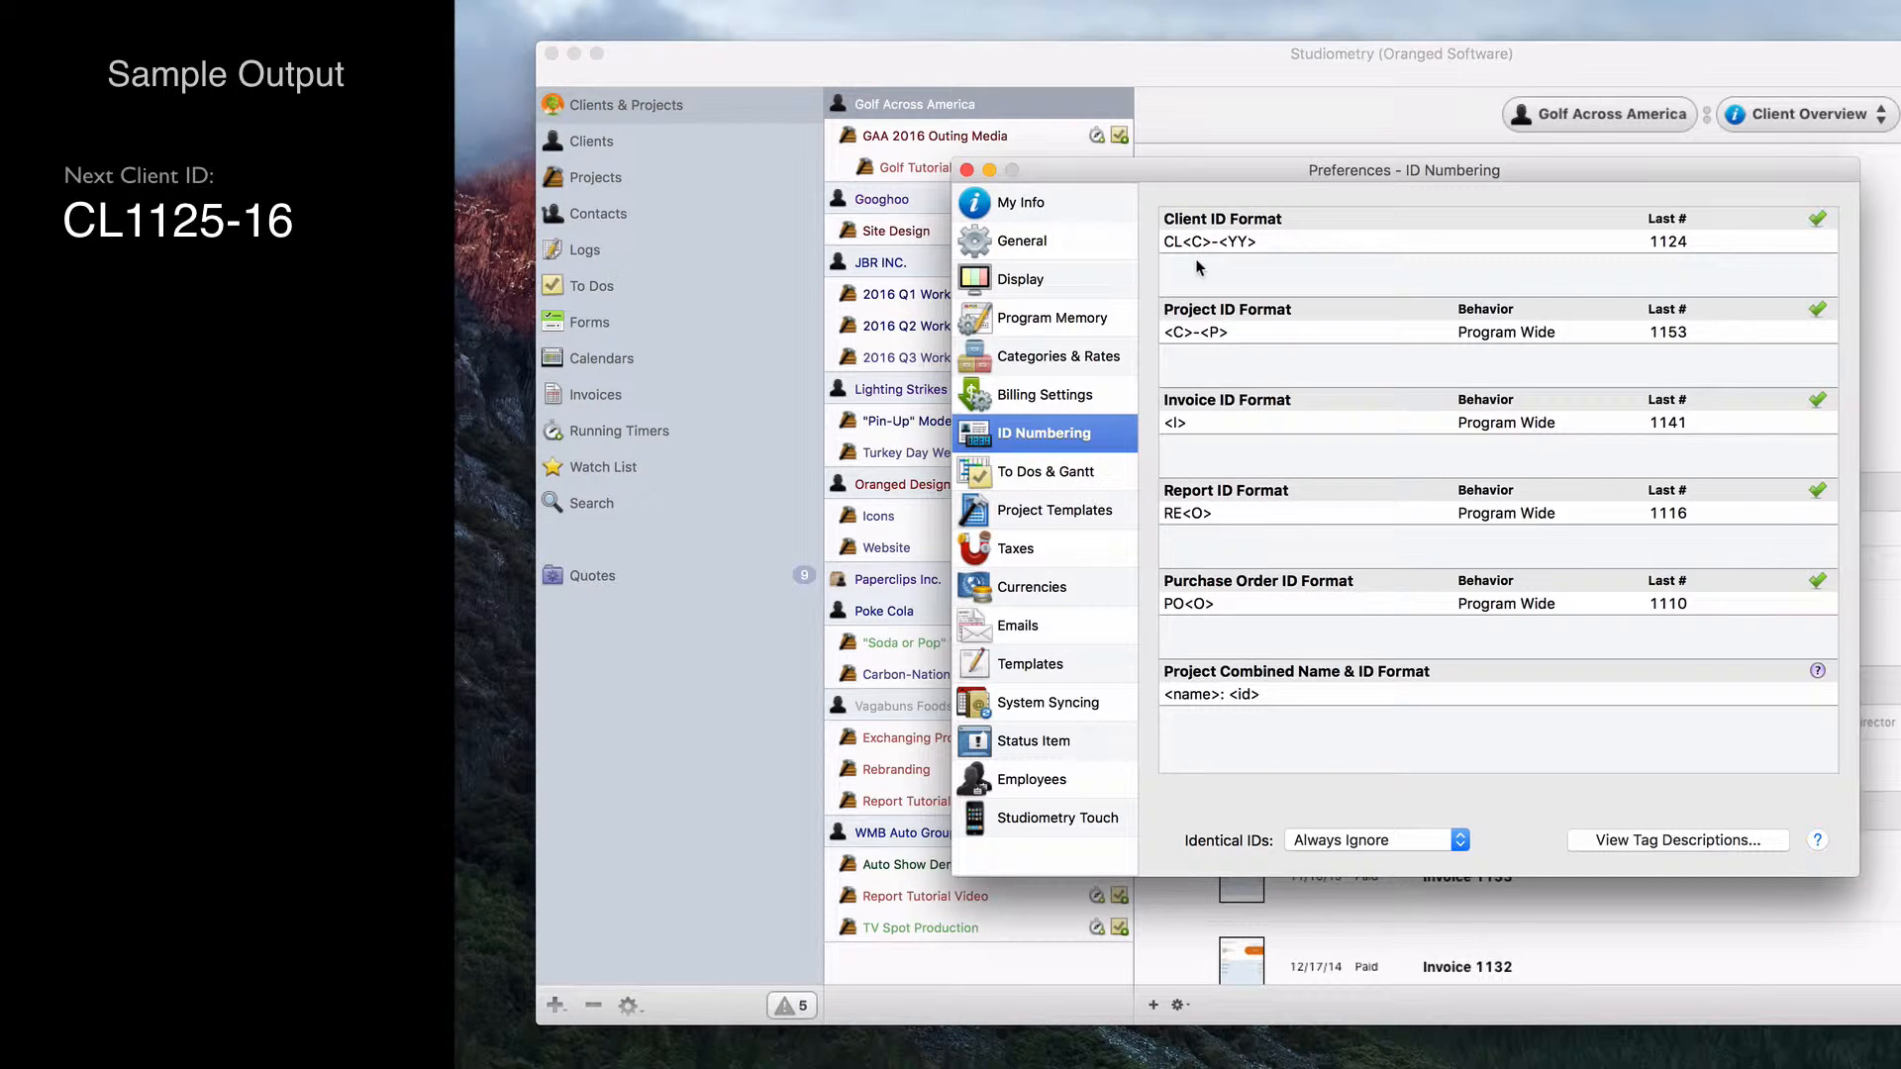
Replace the Client ID format with the six-digit tag <CCCCCC>
{"action": "double_click", "coordinate": [1246, 257]}
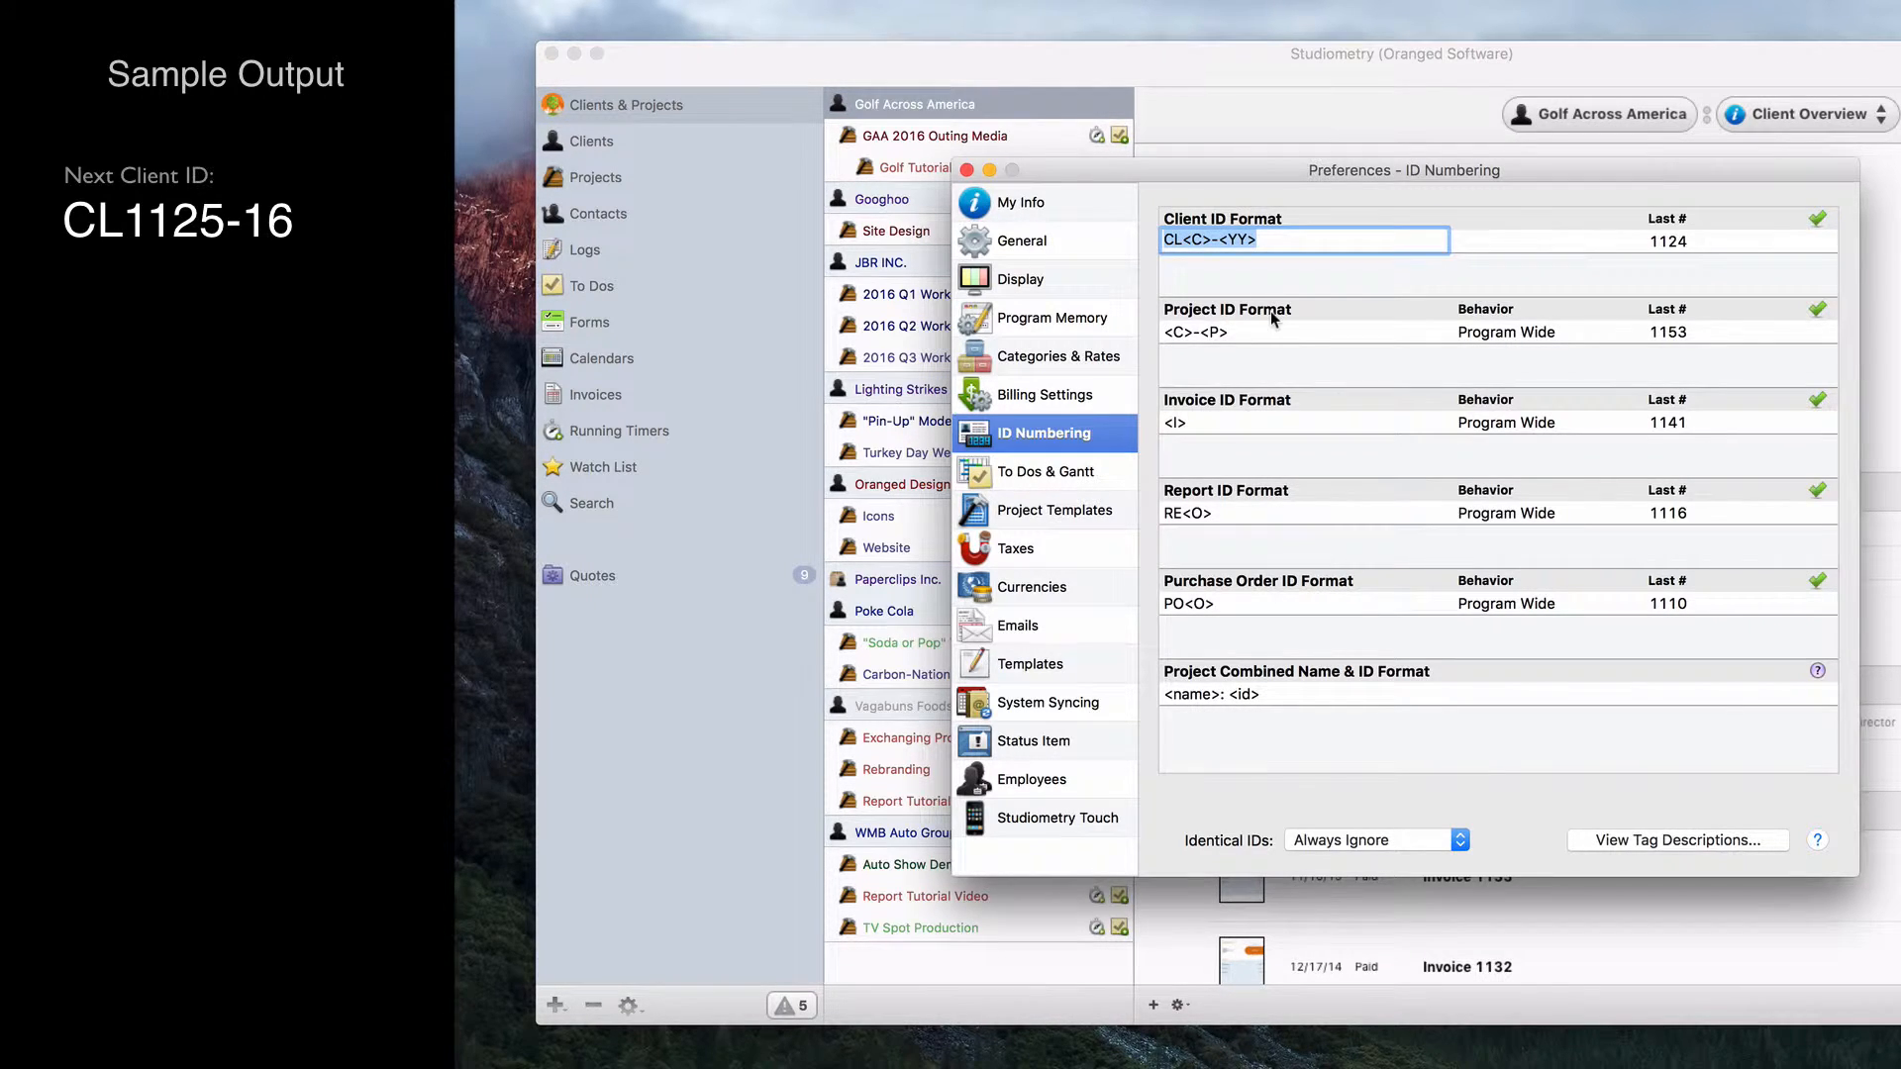
{"action": "type", "text": "<CCCCCC>"}
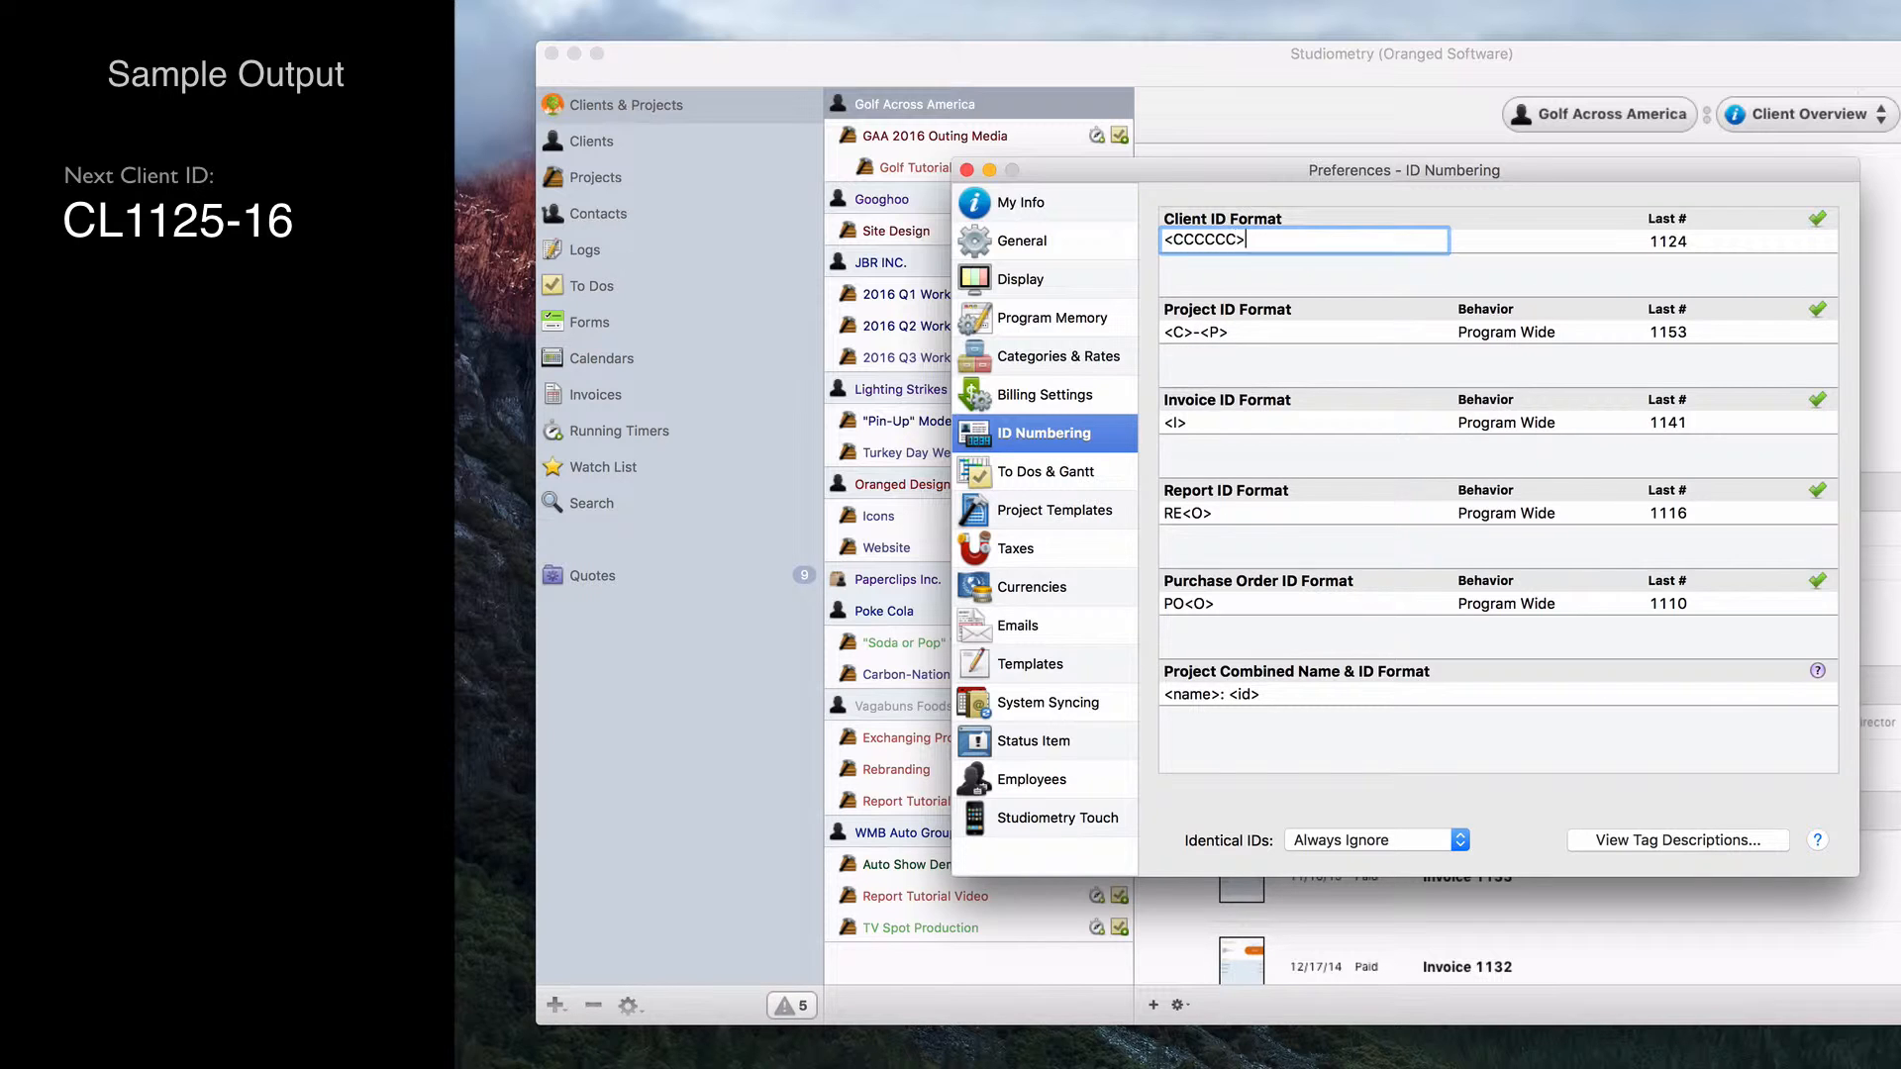
{"action": "key", "text": "Return"}
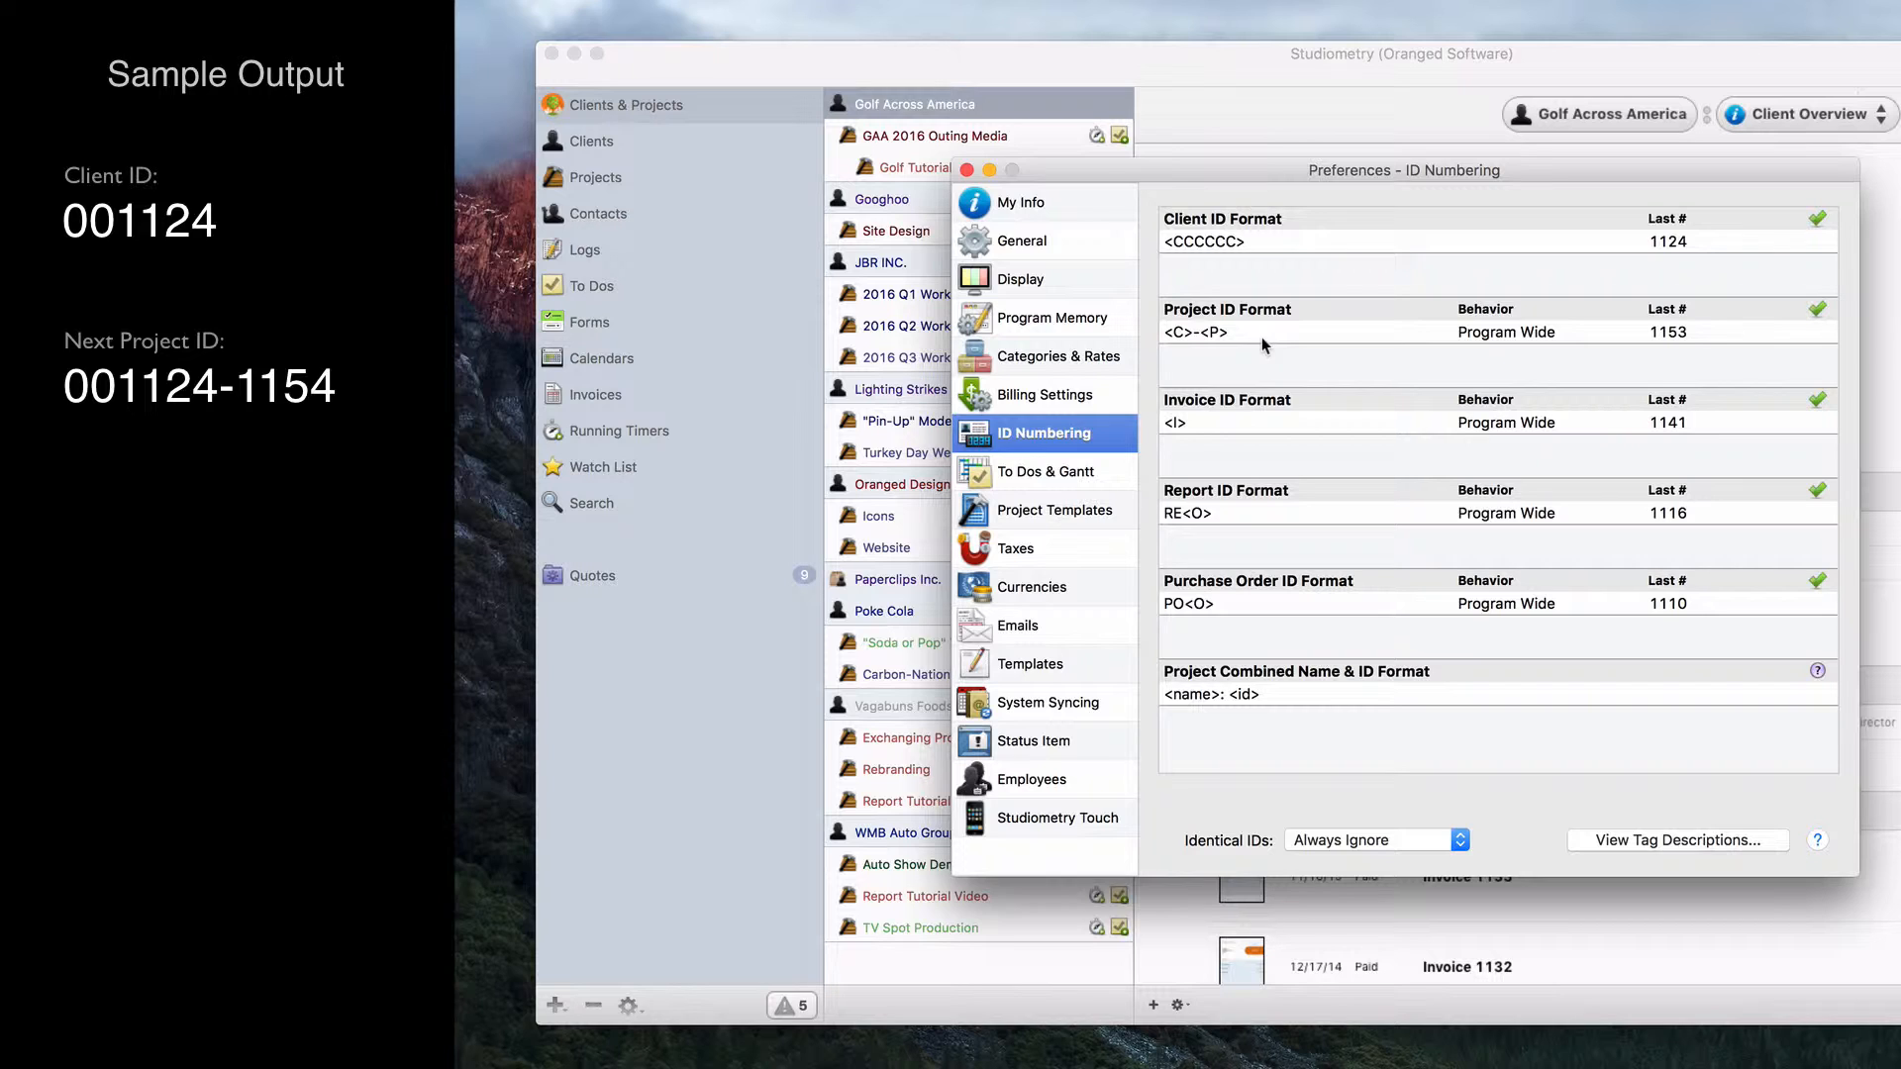
Examine the <C> and <P> tags that make up the Project ID format, leaving the format as it is
{"action": "double_click", "coordinate": [1194, 337]}
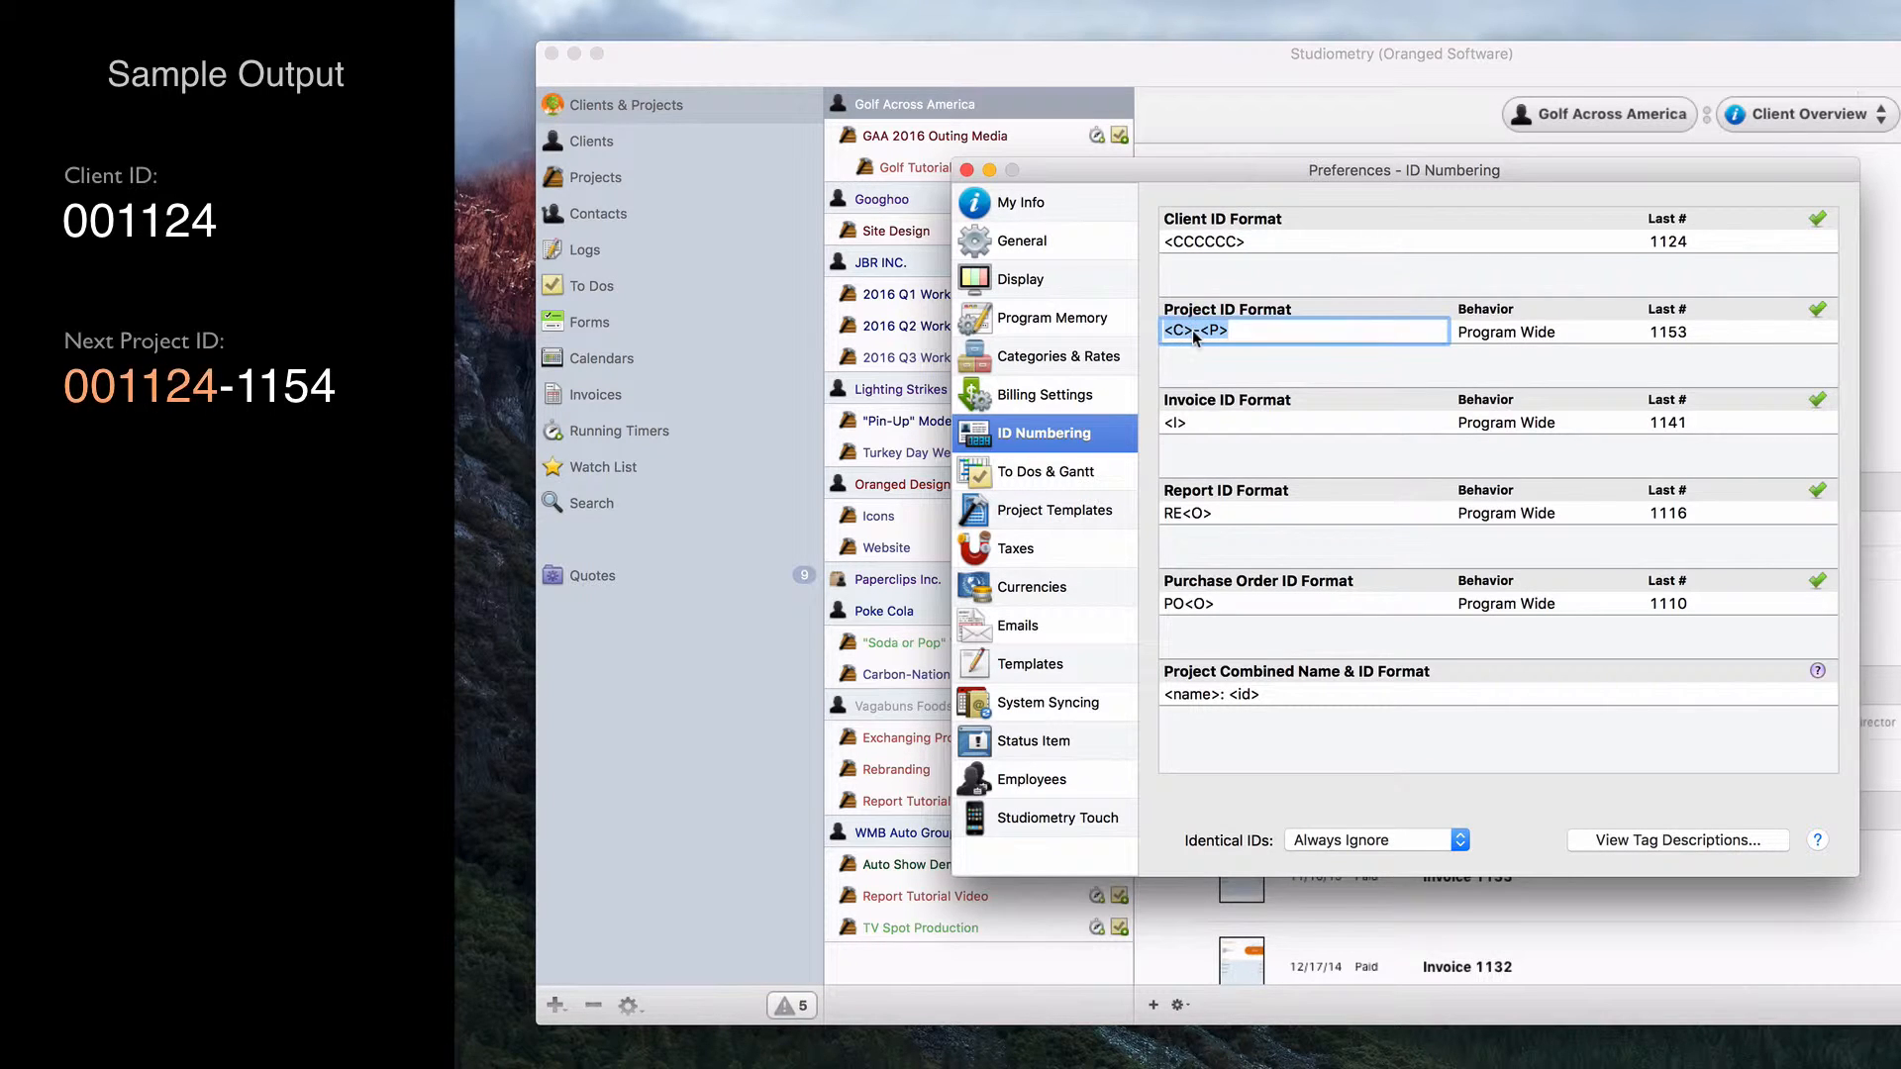
{"action": "left_click", "coordinate": [1194, 333]}
{"action": "left_click_drag", "start_coordinate": [1188, 333], "coordinate": [1163, 332]}
{"action": "left_click", "coordinate": [1198, 330]}
{"action": "left_click_drag", "start_coordinate": [1198, 328], "coordinate": [1231, 331]}
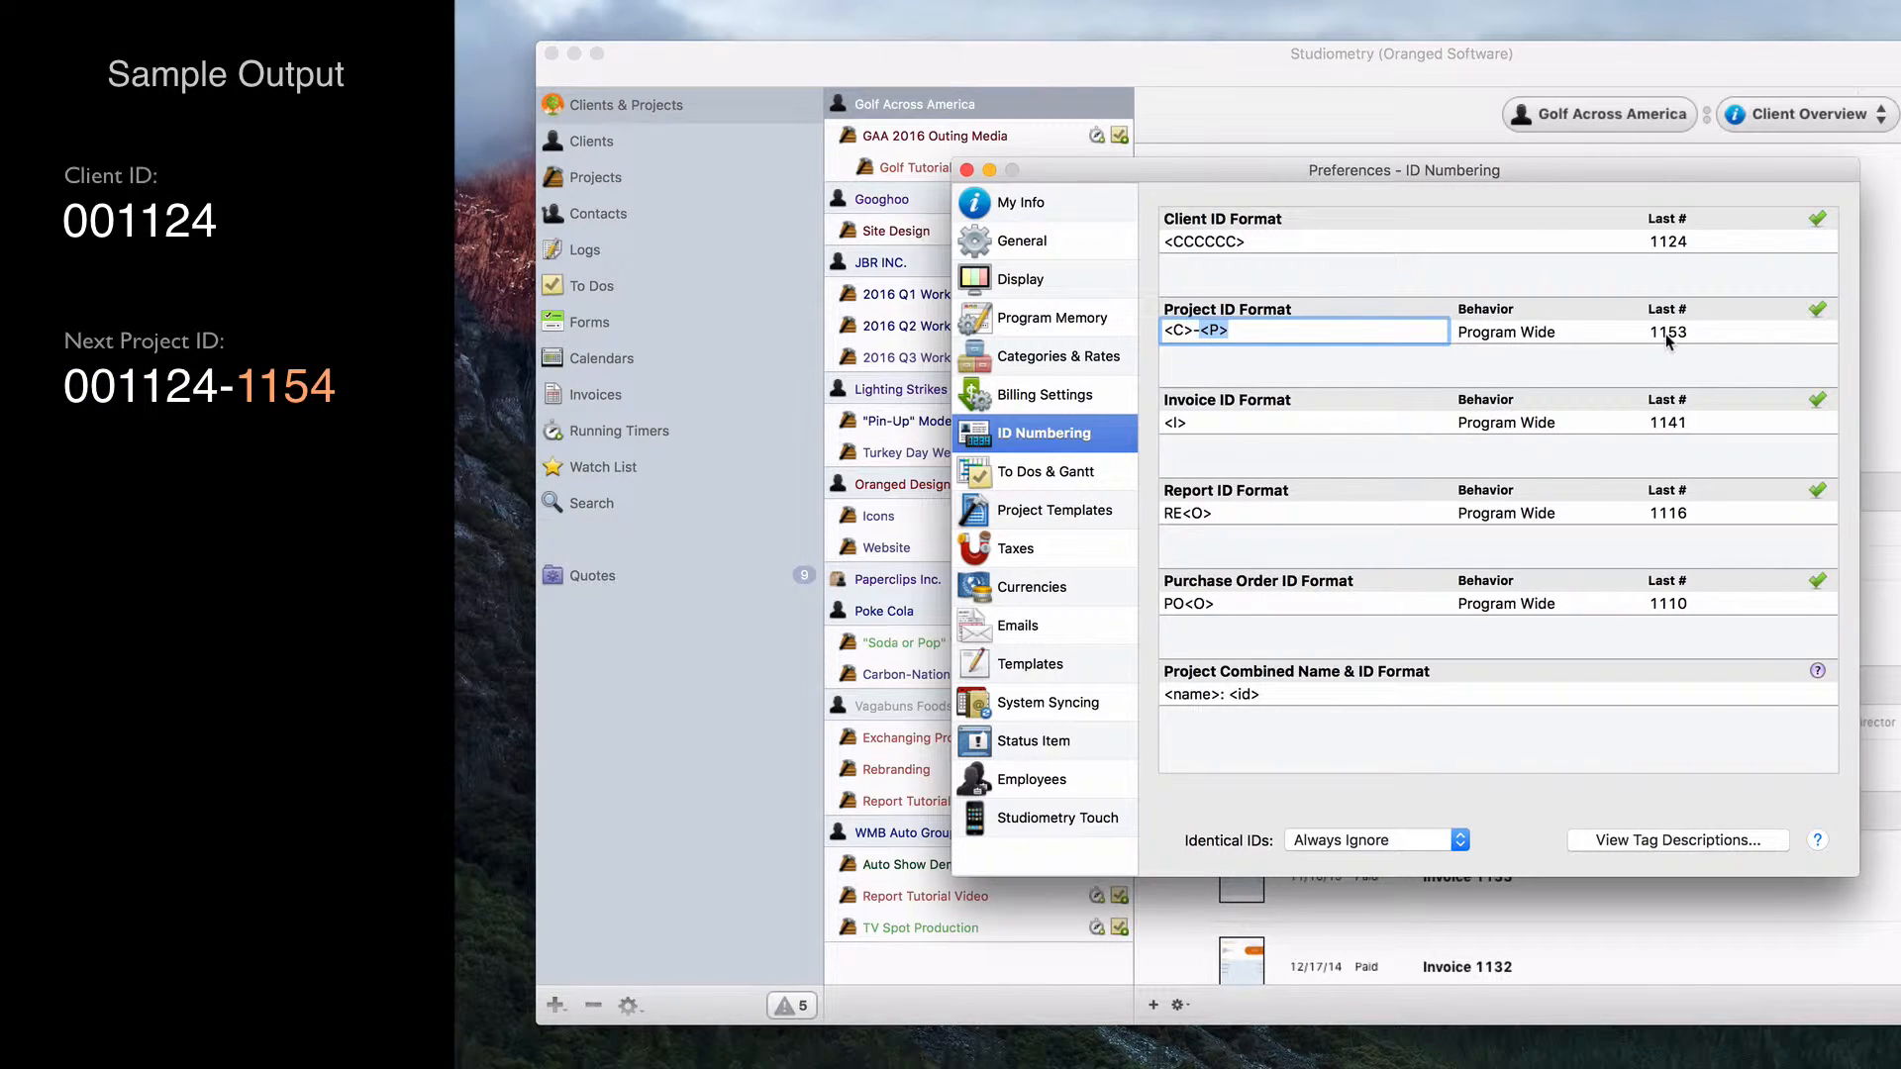
{"action": "left_click", "coordinate": [1269, 363]}
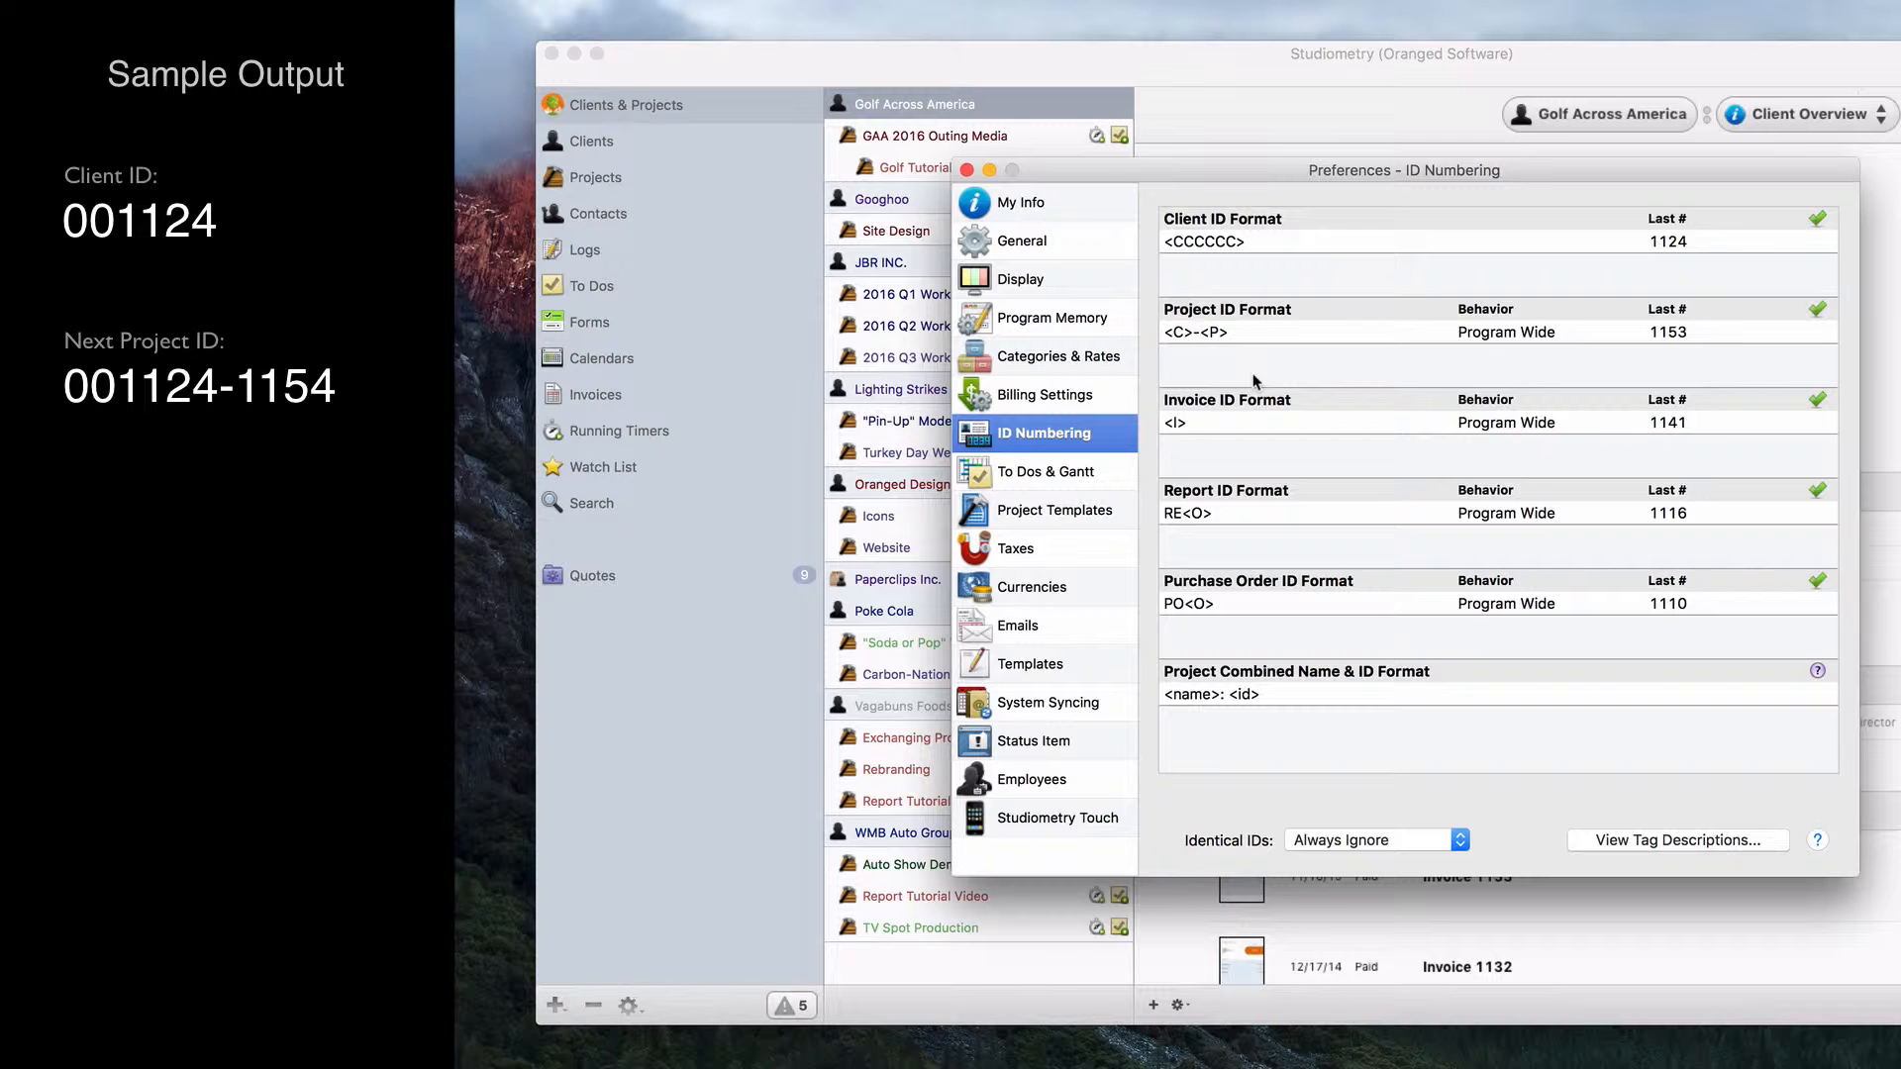
Remove the client part from the Project ID format, leaving only <P>
{"action": "double_click", "coordinate": [1208, 333]}
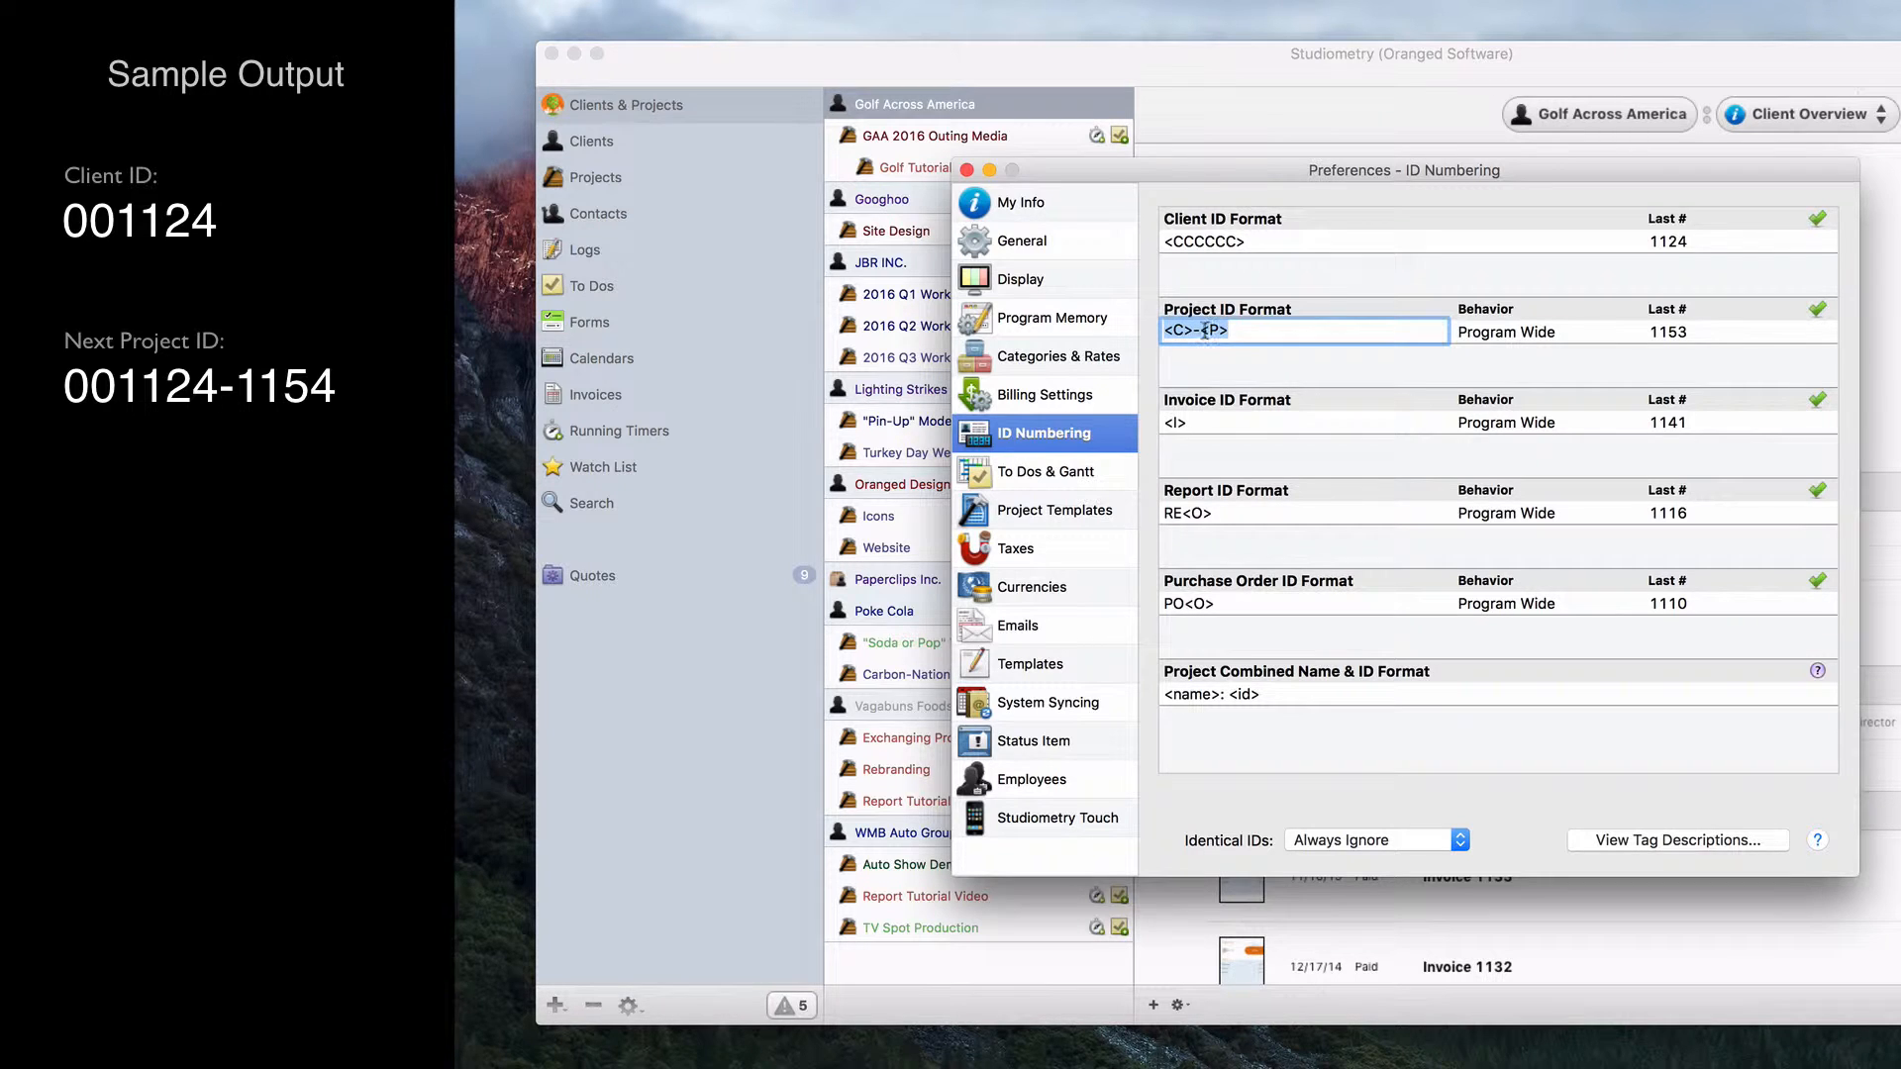
{"action": "left_click", "coordinate": [1204, 330]}
{"action": "left_click_drag", "start_coordinate": [1198, 331], "coordinate": [1164, 331]}
{"action": "key", "text": "BackSpace"}
{"action": "key", "text": "Return"}
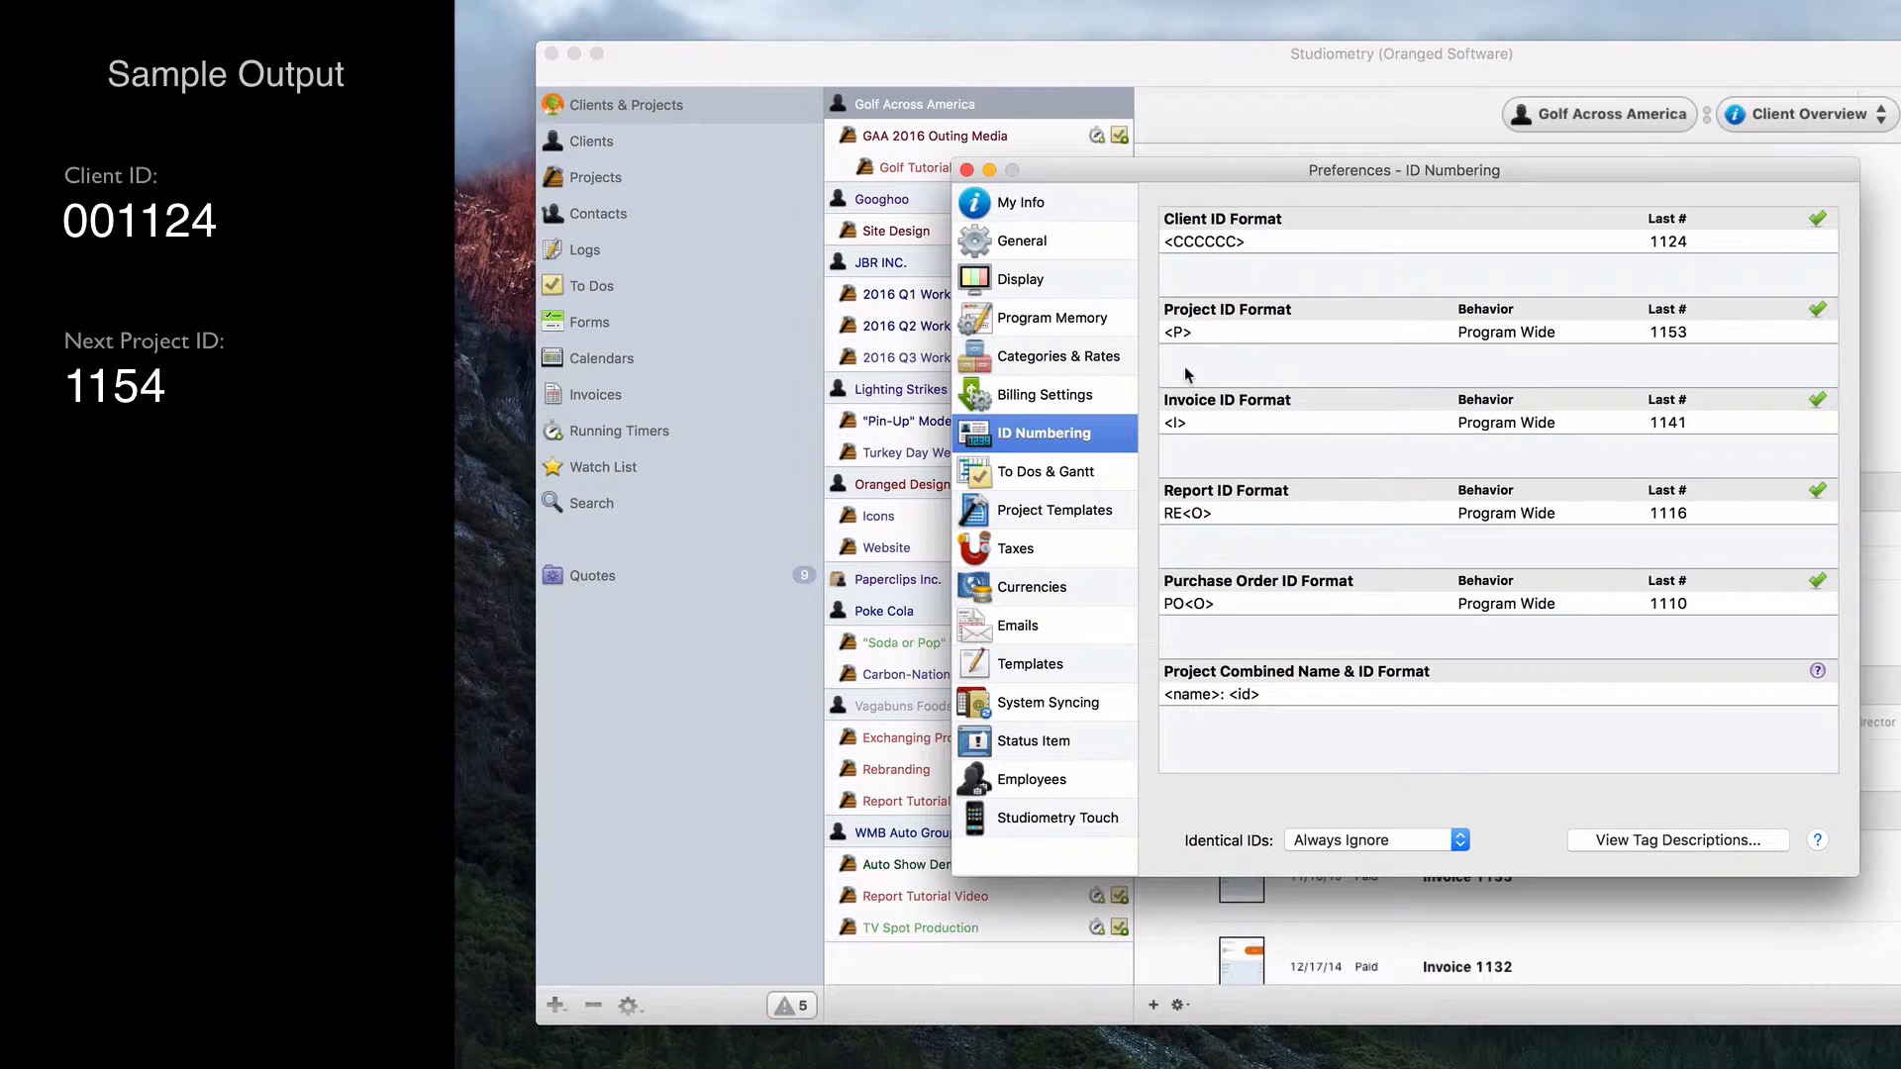
Review the Project ID numbering behaviors and set the behavior to Per Client
{"action": "left_click", "coordinate": [1525, 339]}
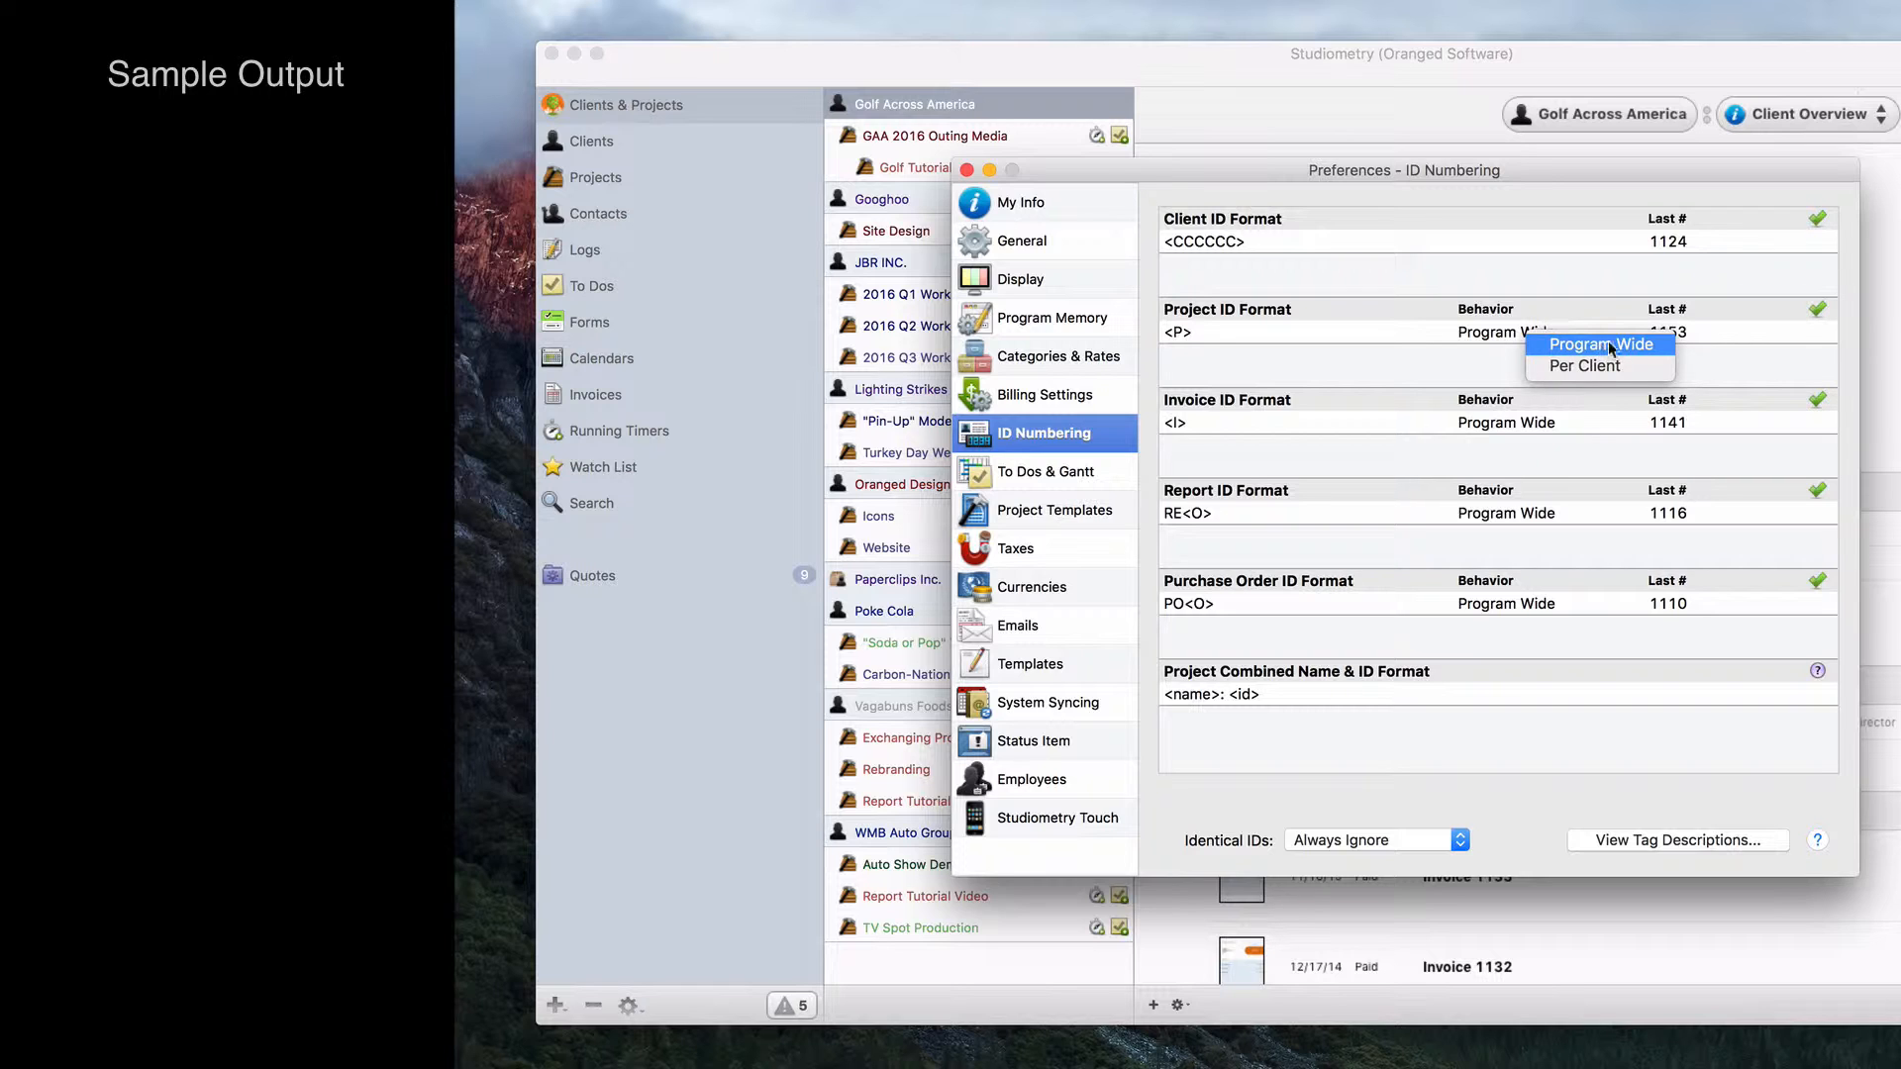
{"action": "left_click", "coordinate": [1667, 352]}
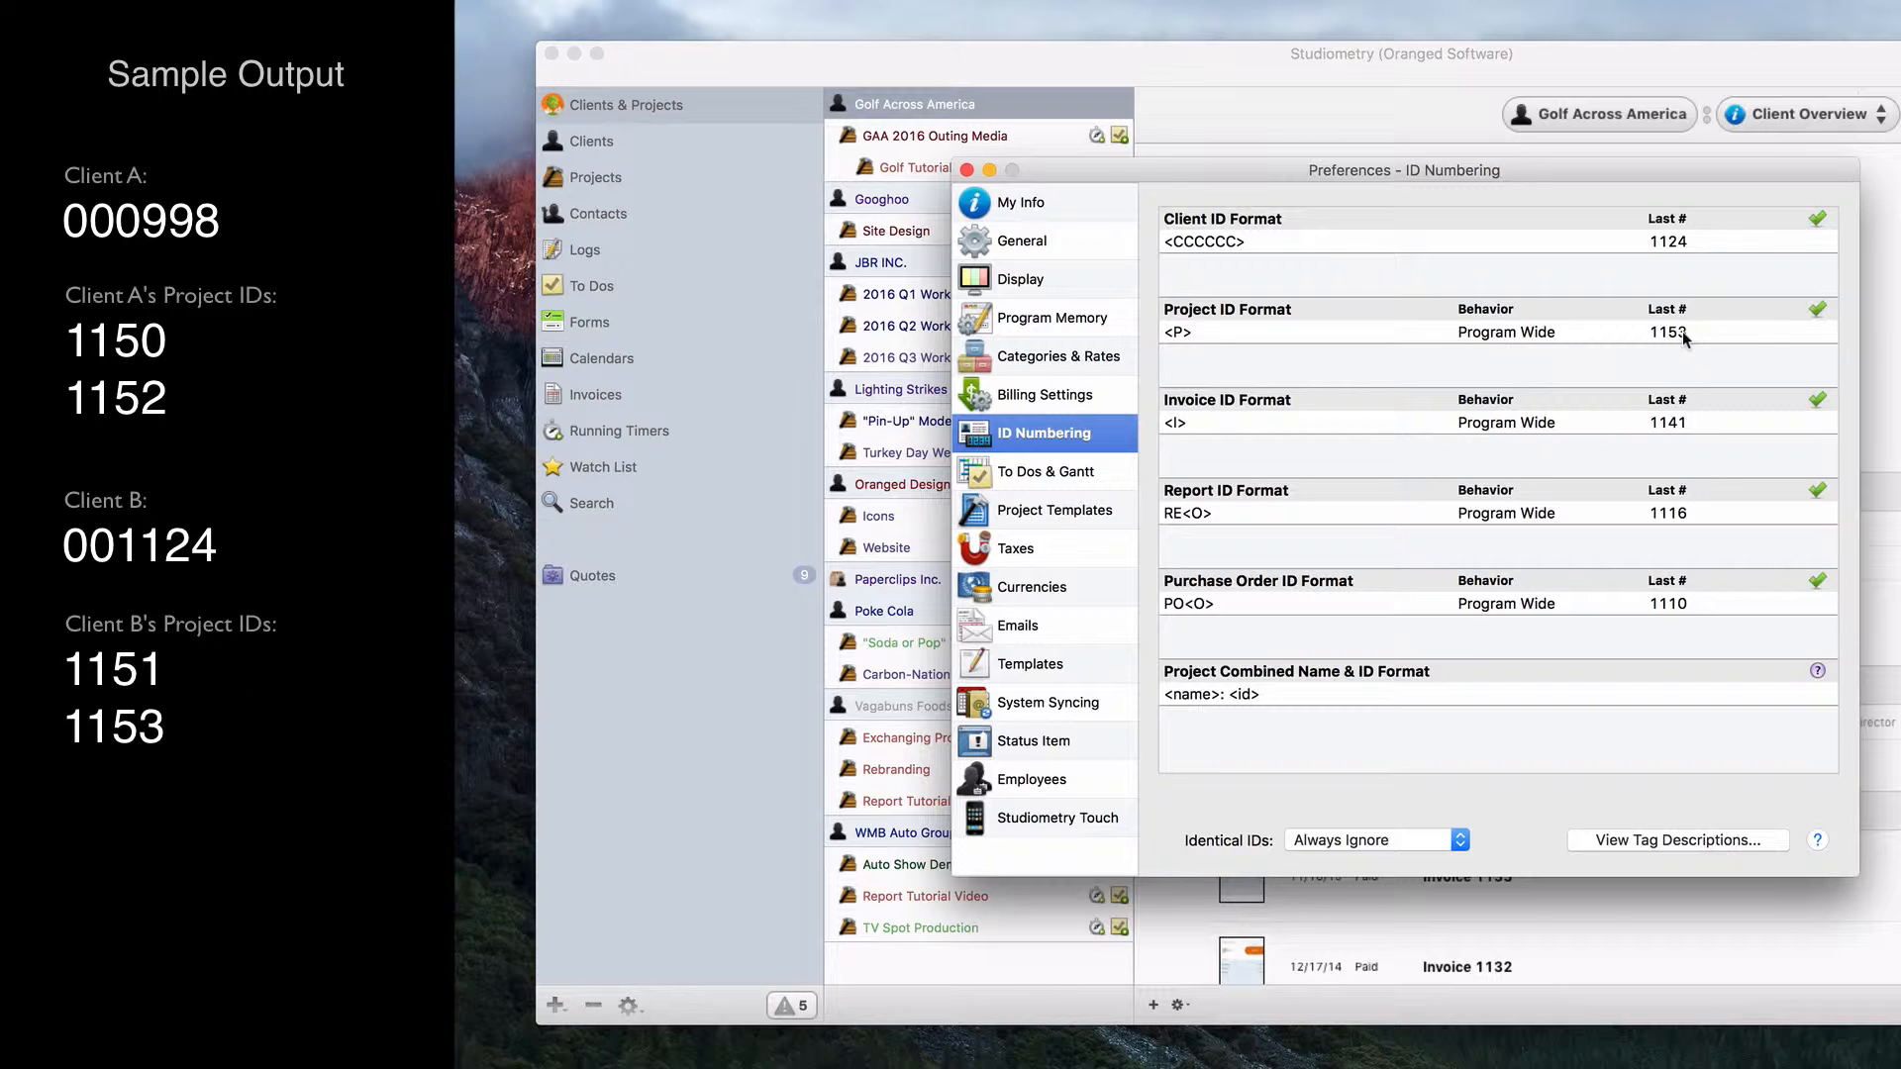
{"action": "left_click", "coordinate": [1530, 334]}
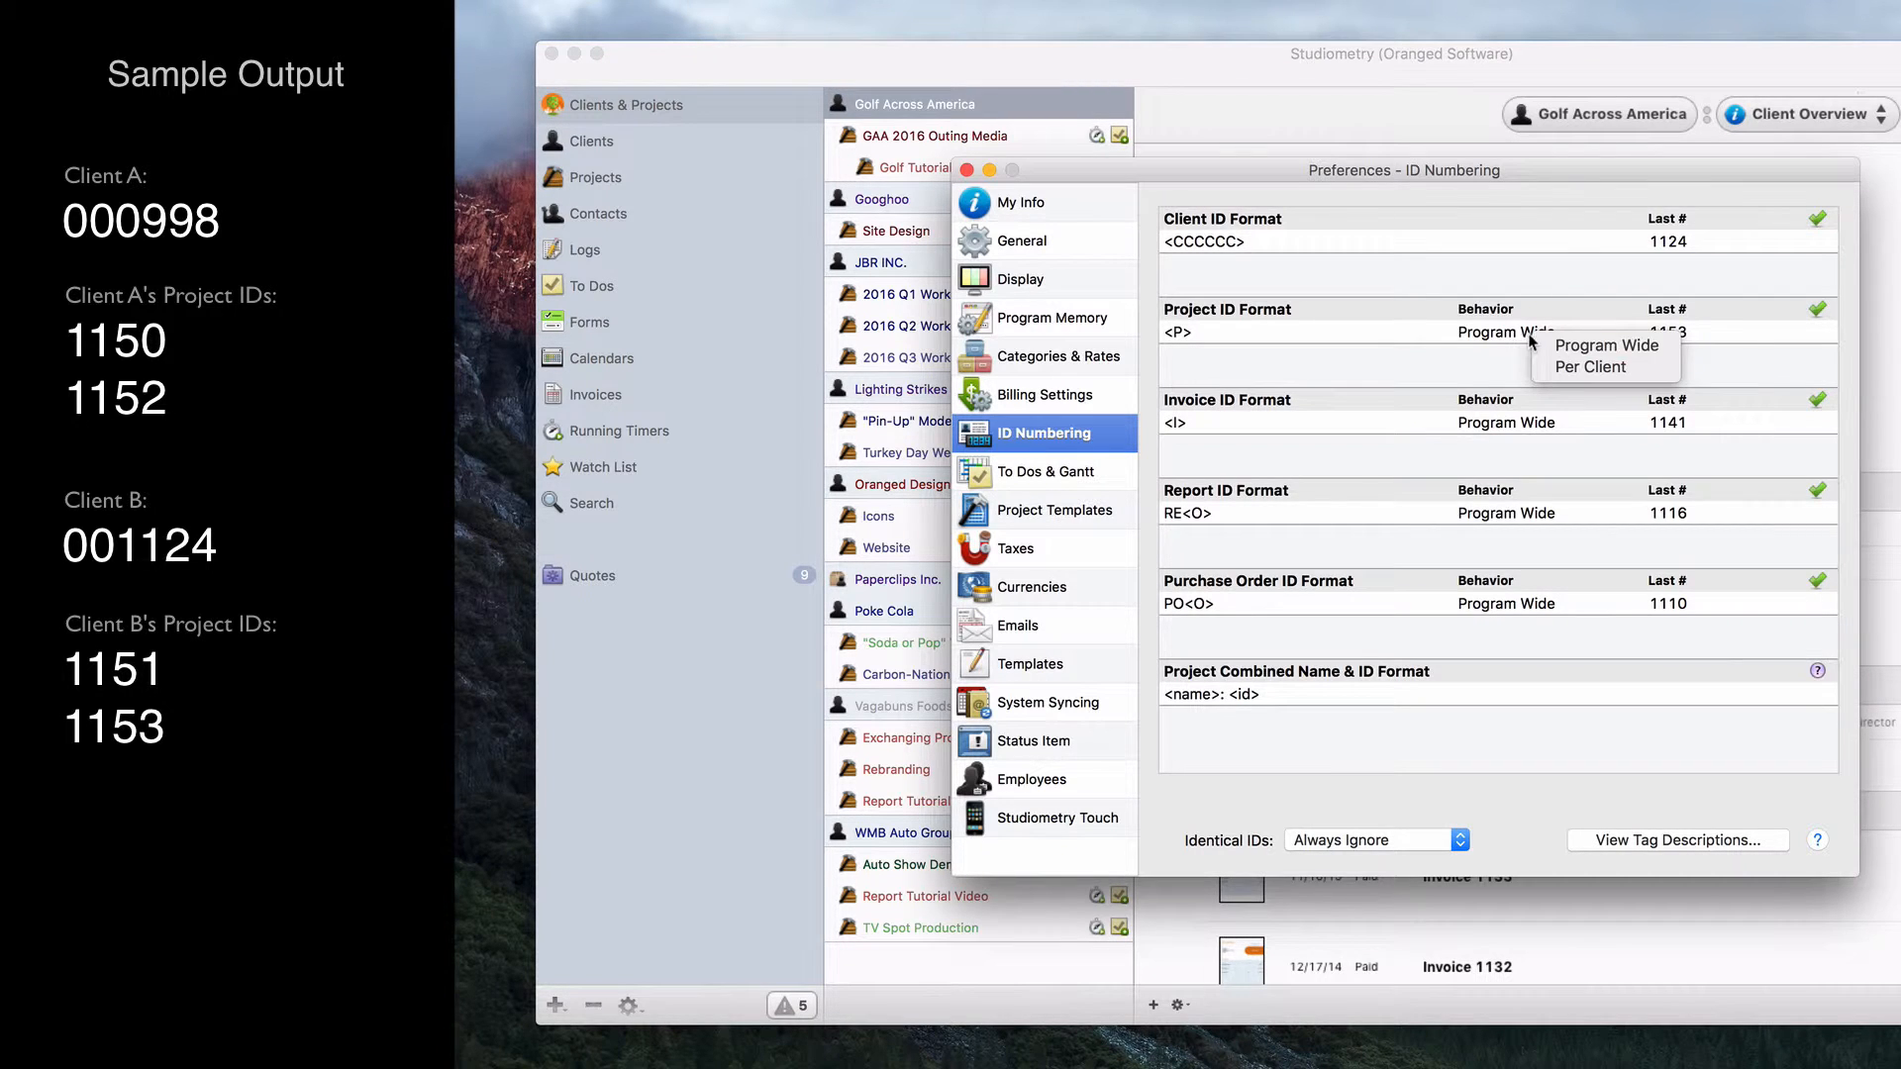
{"action": "left_click", "coordinate": [1581, 367]}
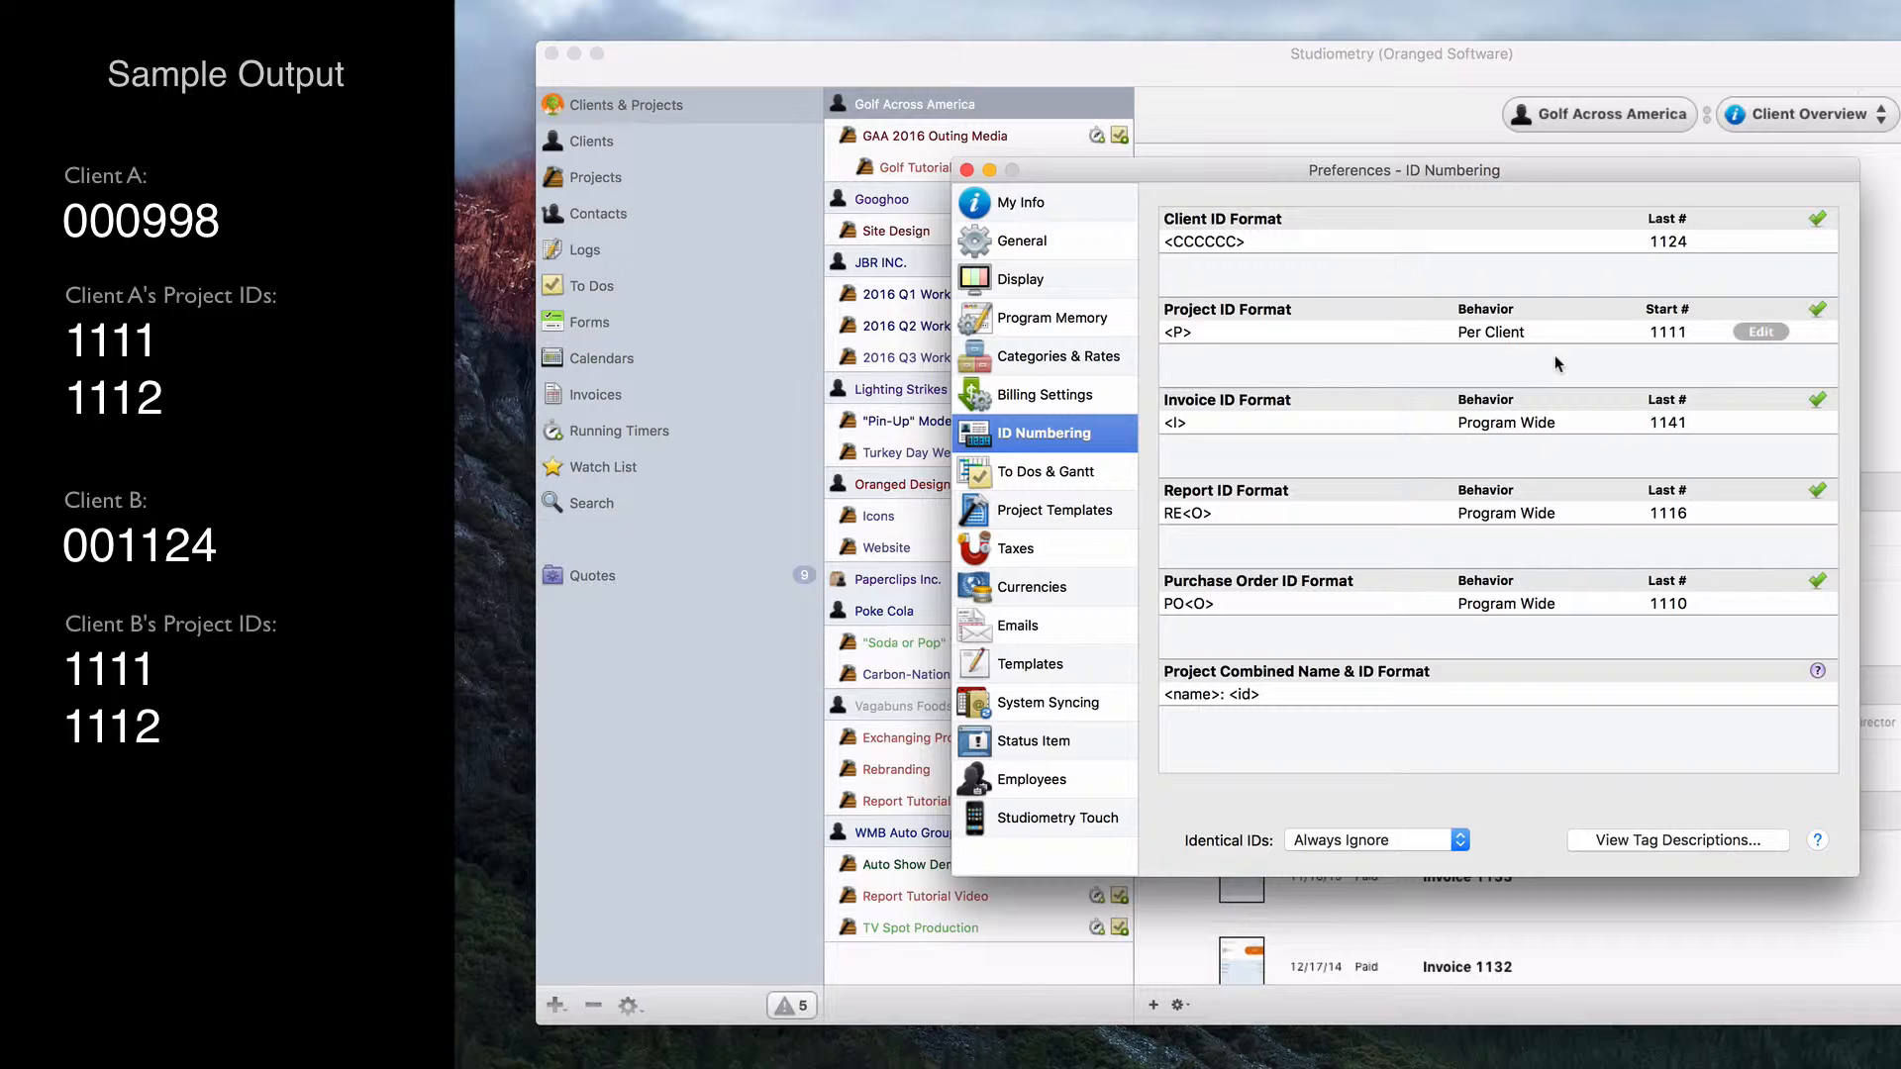
Switch the Project ID behavior to Program Wide and back to Per Client
{"action": "left_click", "coordinate": [1511, 334]}
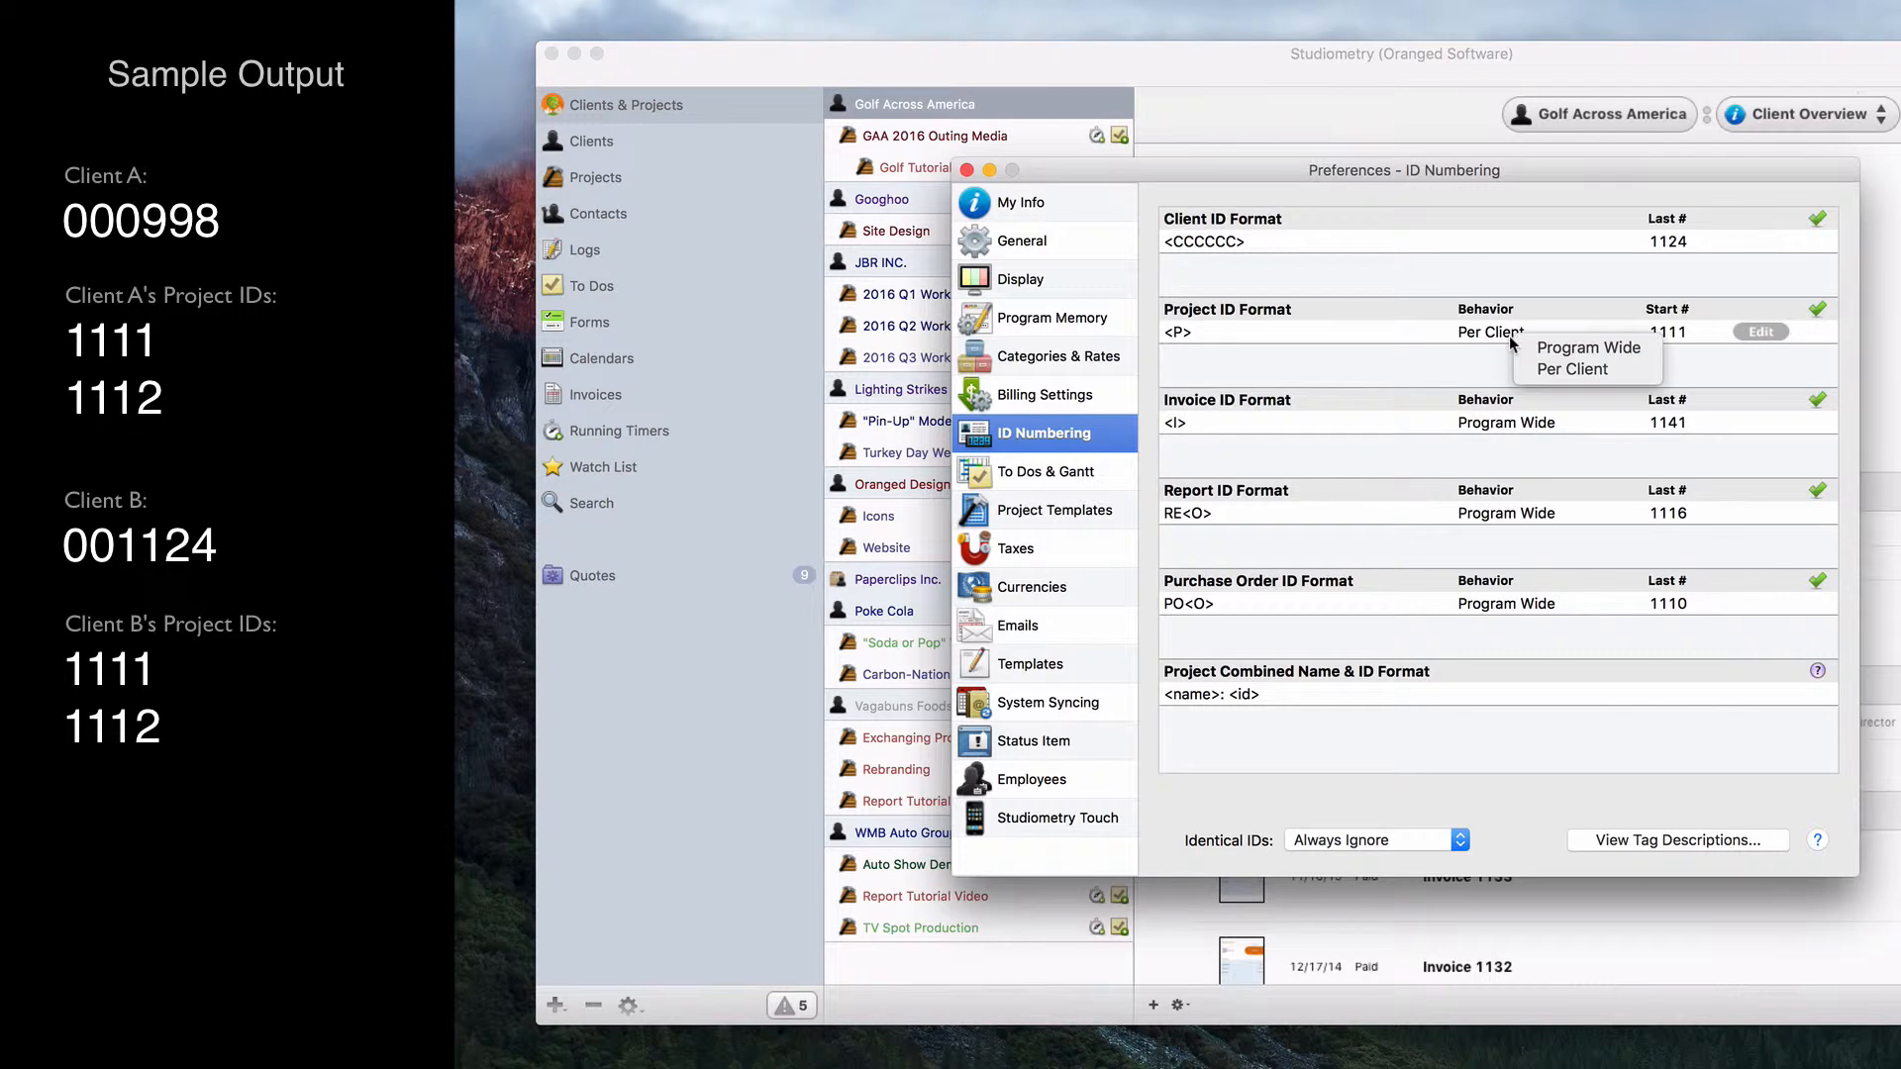
{"action": "left_click", "coordinate": [1565, 343]}
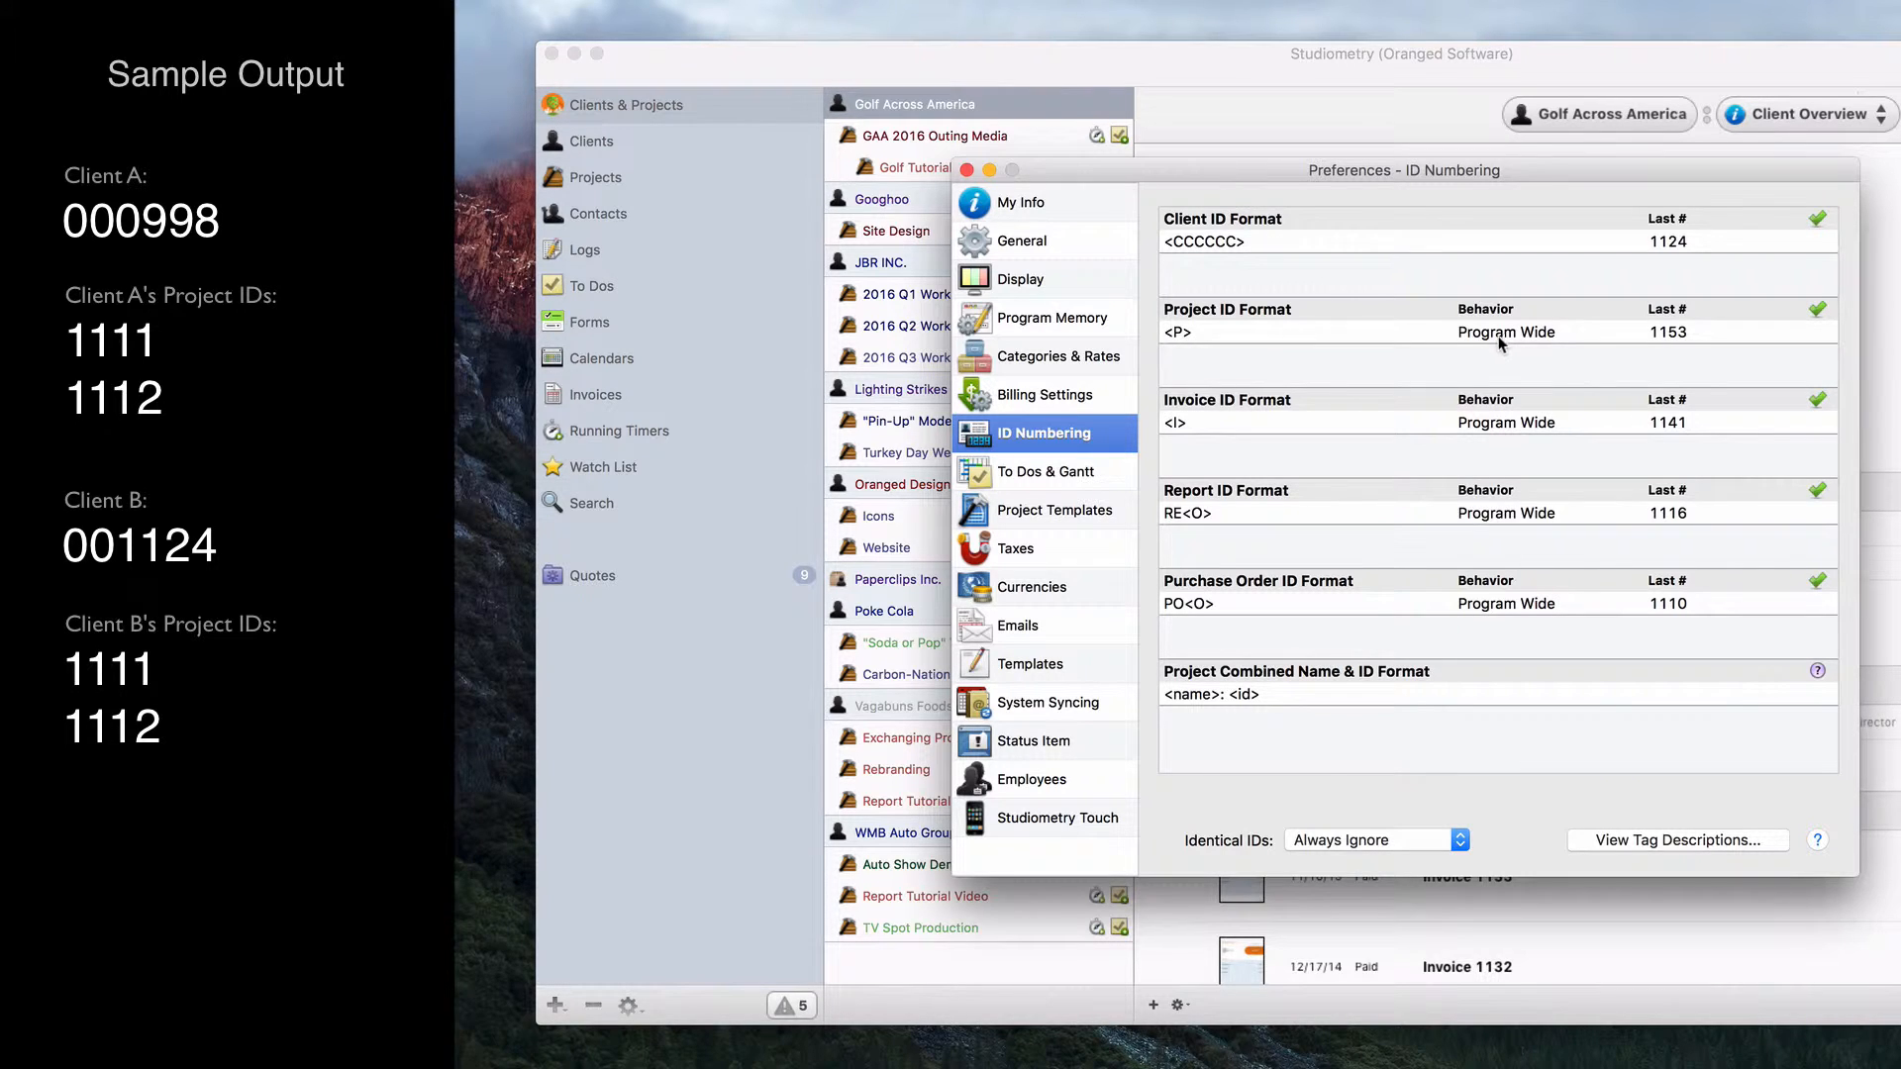
{"action": "left_click", "coordinate": [1523, 346]}
{"action": "left_click", "coordinate": [1558, 369]}
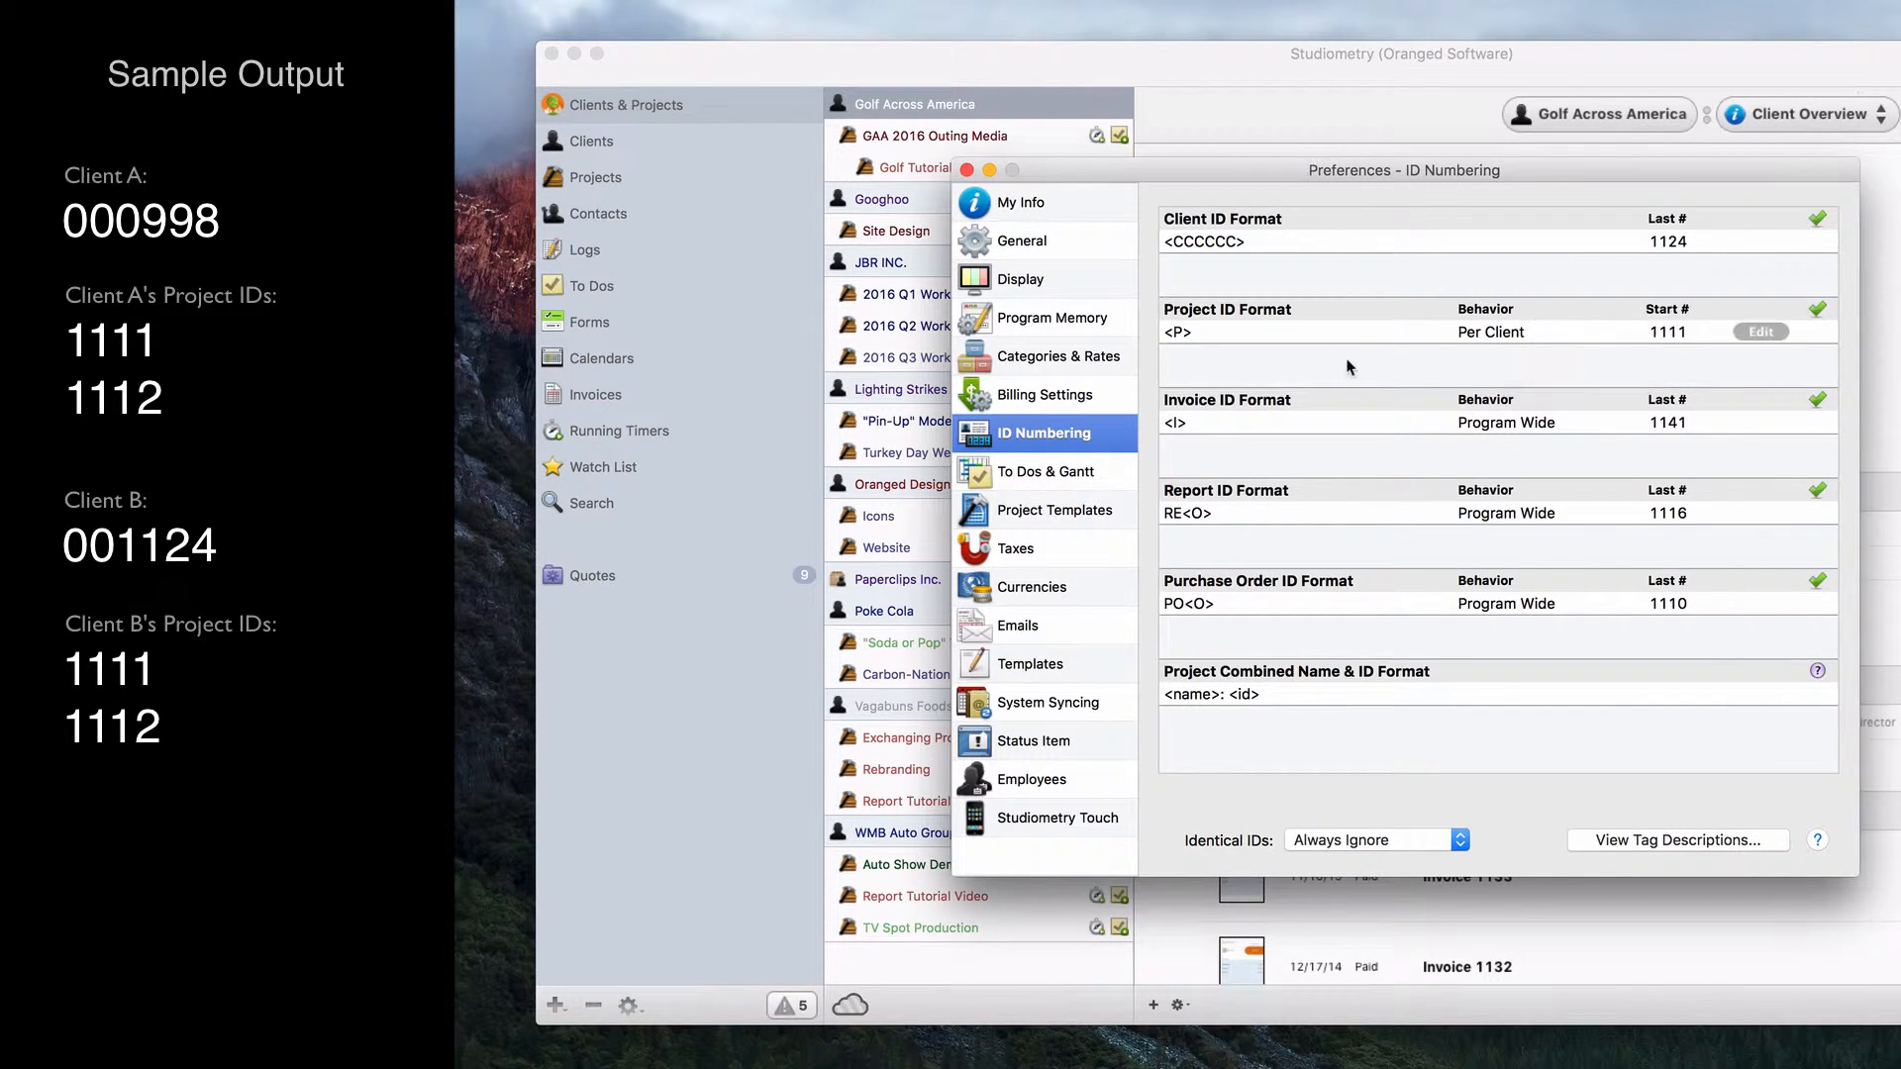
Put the client tag back in front of the Project ID format so it reads <C>-<P>
{"action": "double_click", "coordinate": [1183, 333]}
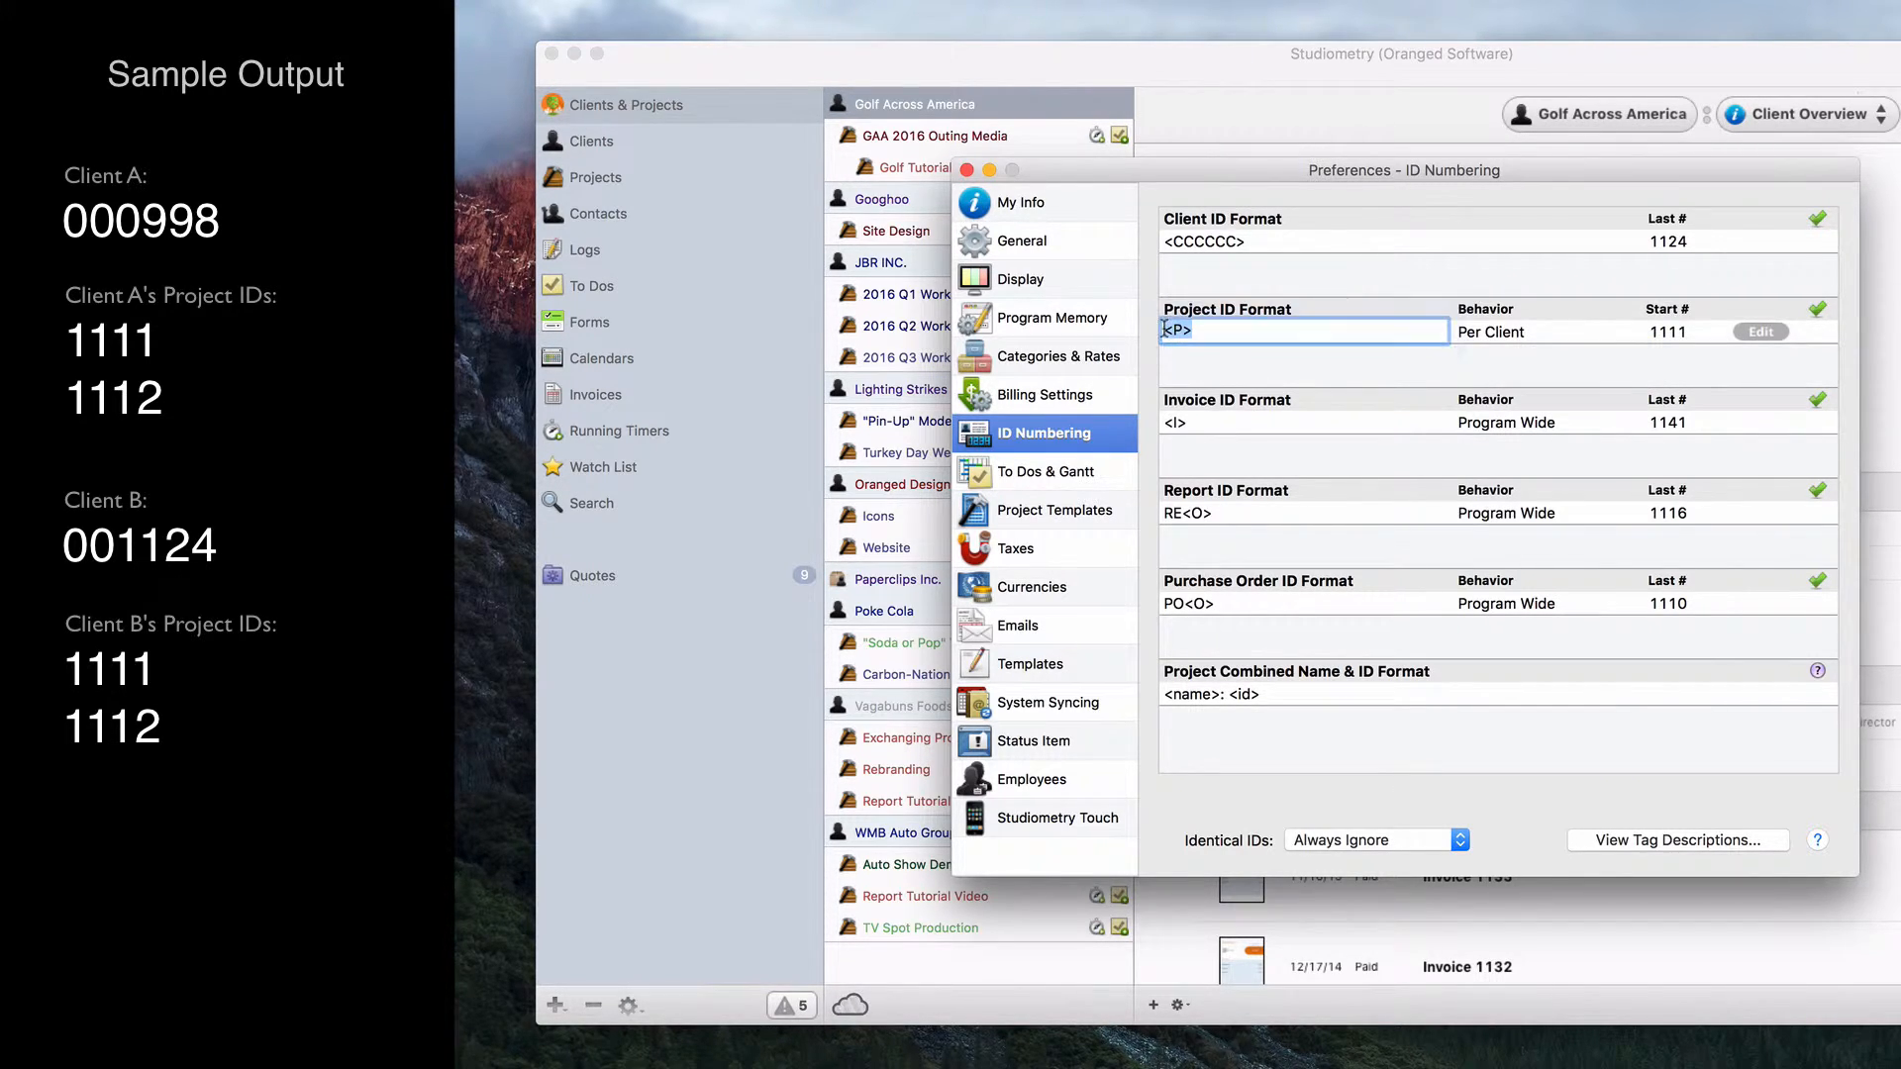
{"action": "left_click", "coordinate": [1170, 328]}
{"action": "type", "text": "<C"}
{"action": "type", "text": ">-"}
{"action": "key", "text": "Return"}
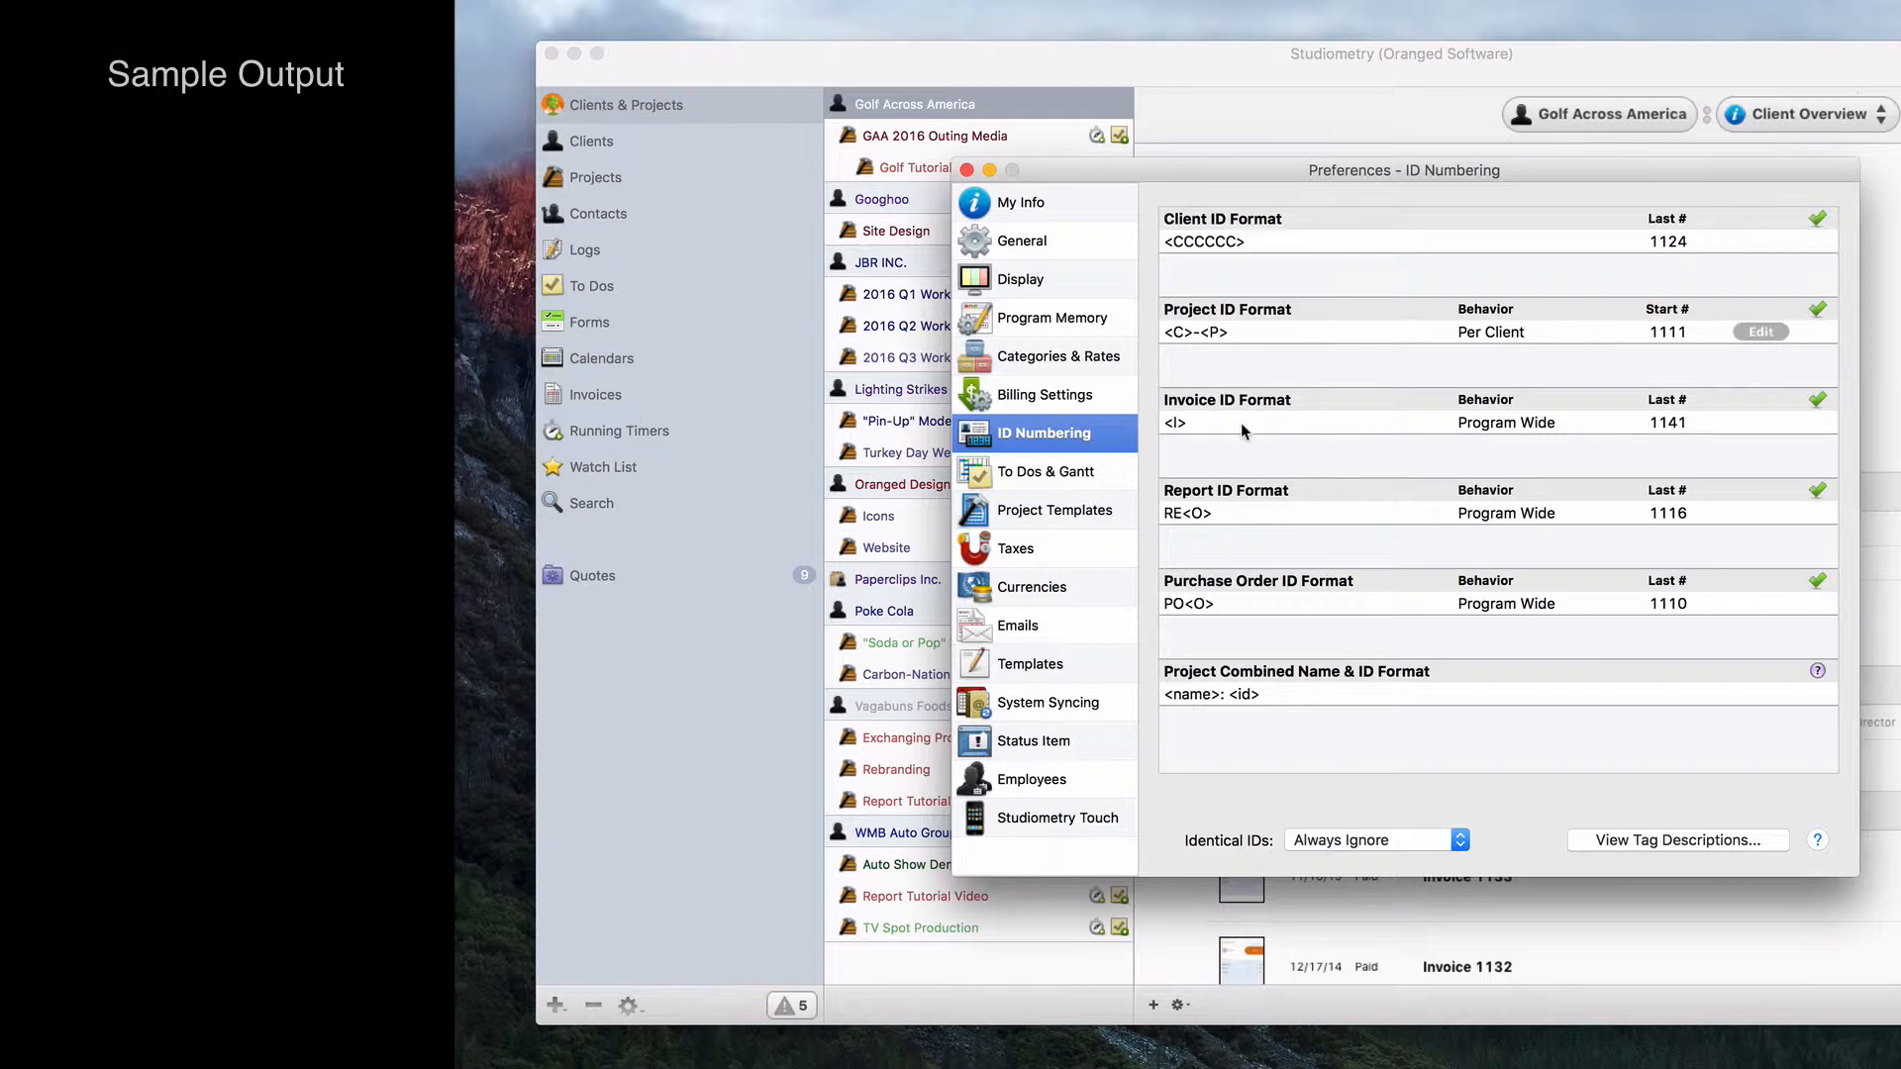
Look through the numbering behaviors offered for the Invoice ID format and keep Program Wide
{"action": "left_click", "coordinate": [1483, 424]}
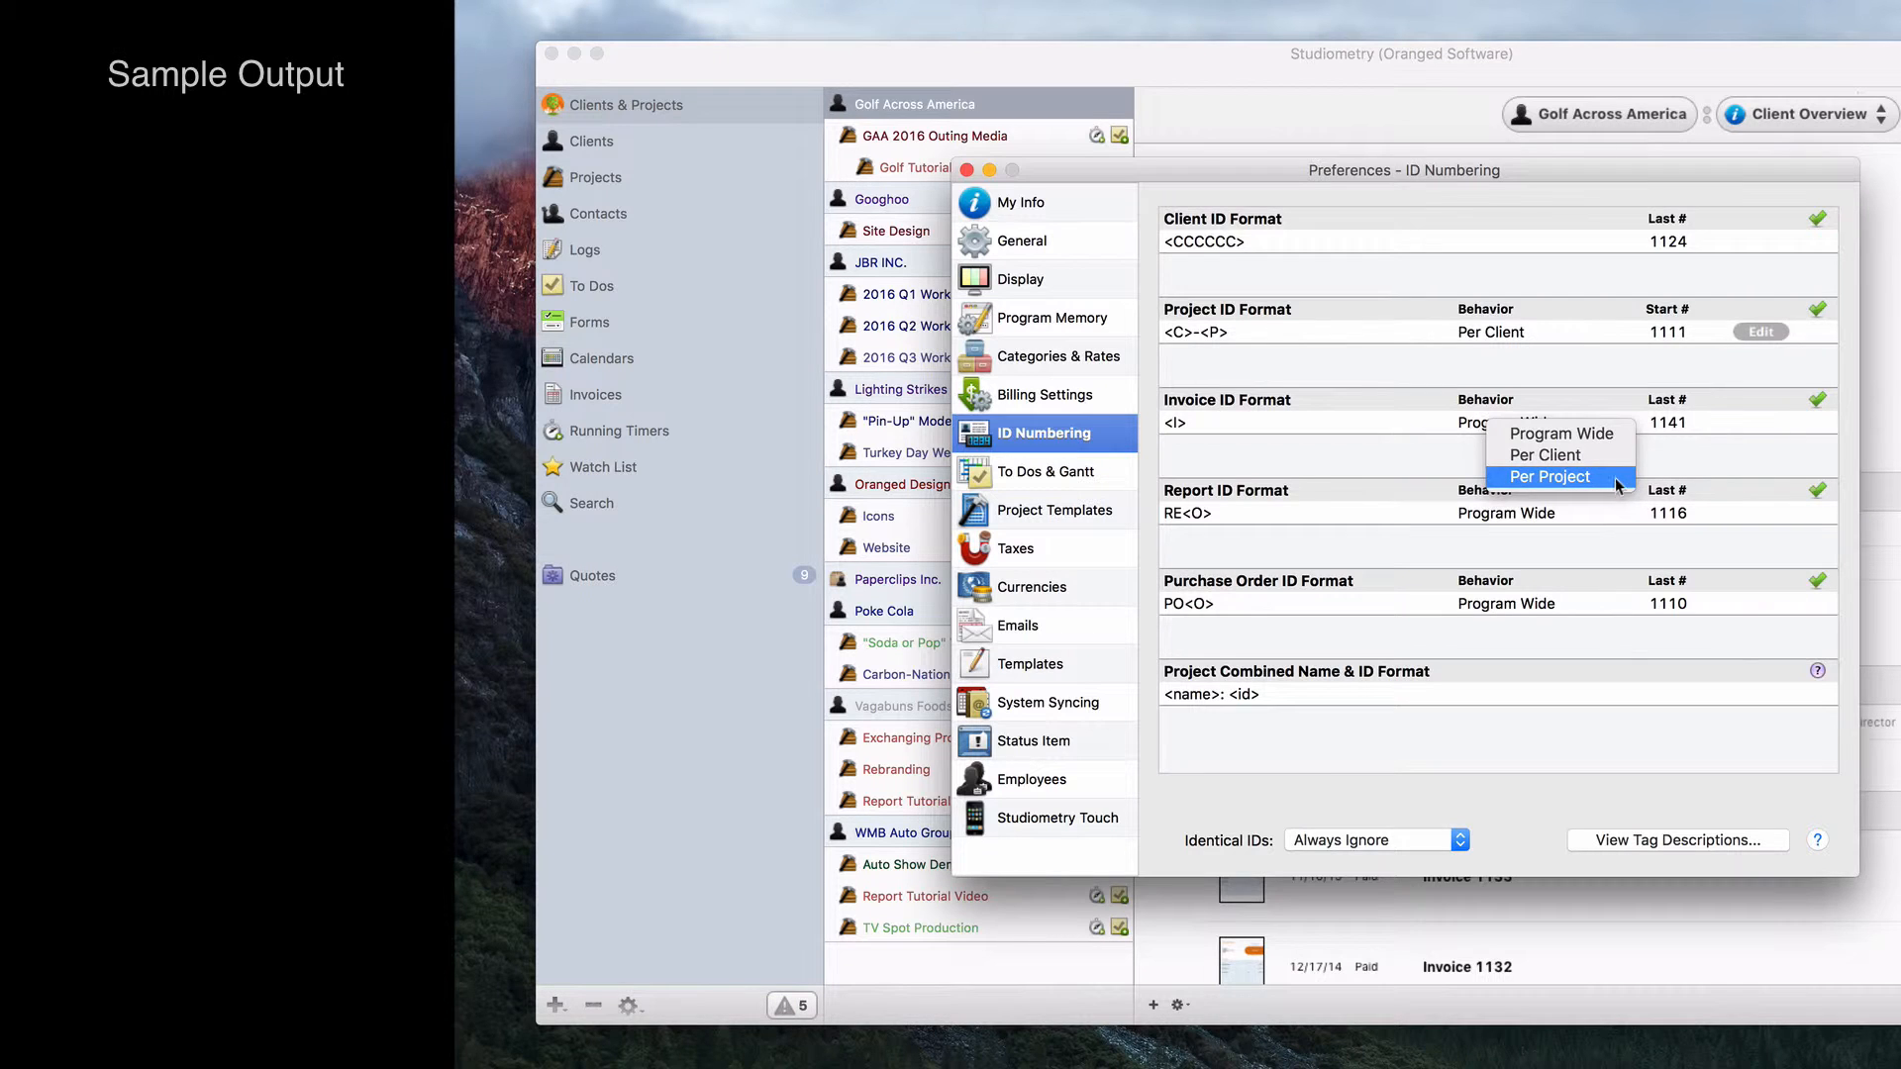
{"action": "left_click", "coordinate": [1586, 438]}
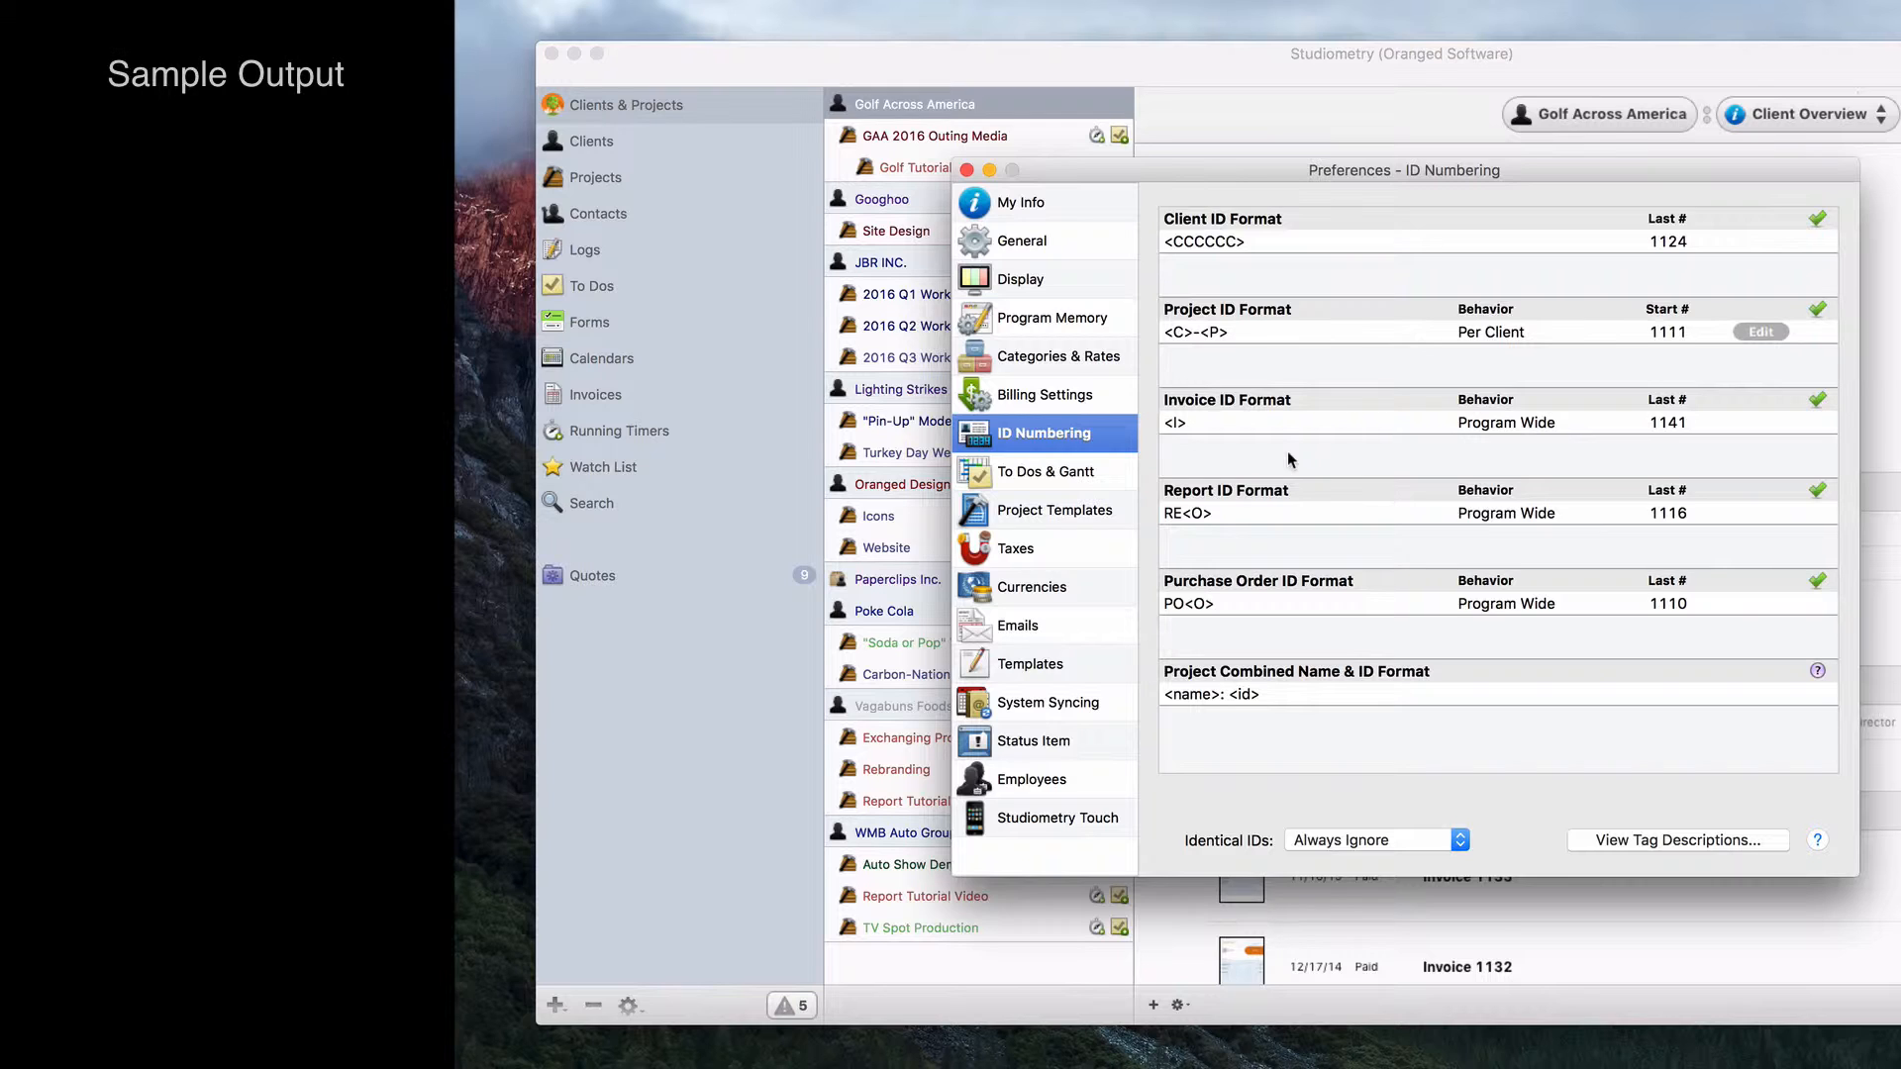
Set the Invoice ID format's numbering behavior to Per Project with a start number of 1
{"action": "left_click", "coordinate": [1515, 428]}
{"action": "left_click", "coordinate": [1578, 483]}
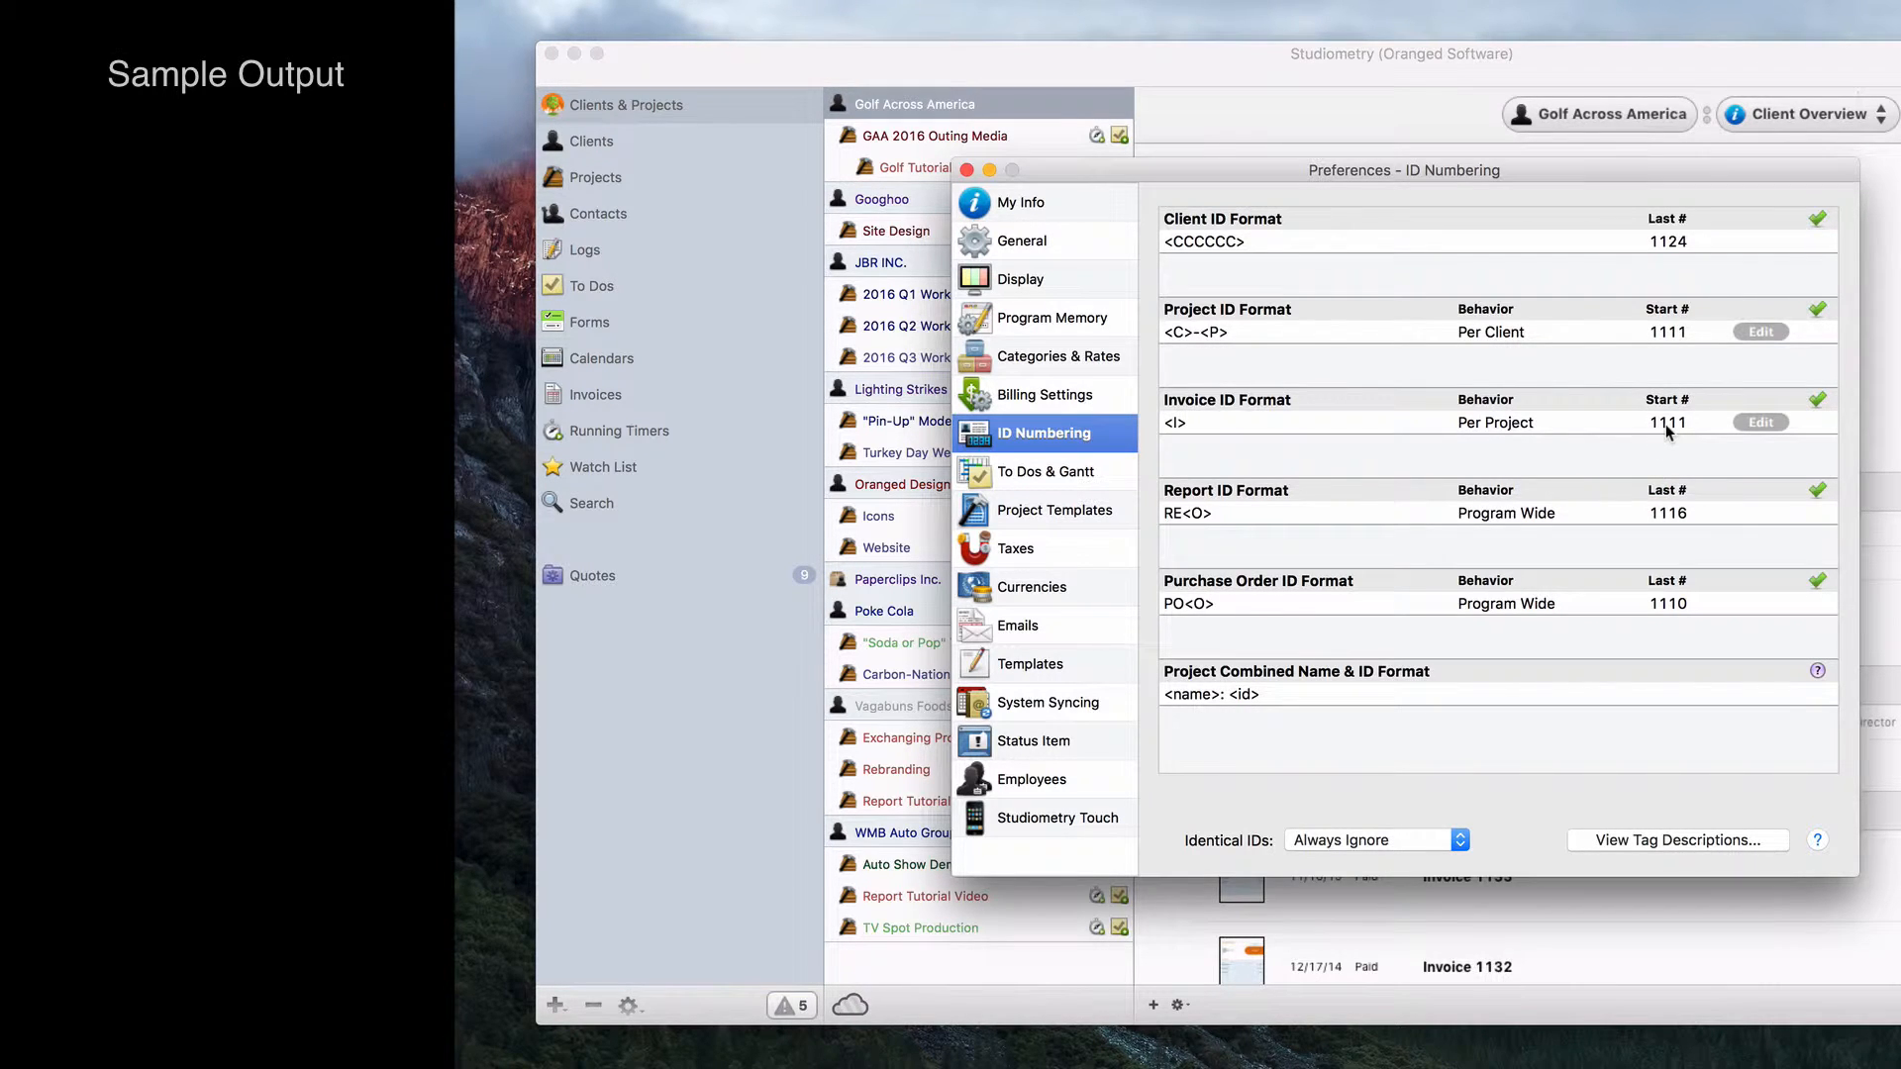
{"action": "double_click", "coordinate": [1666, 424]}
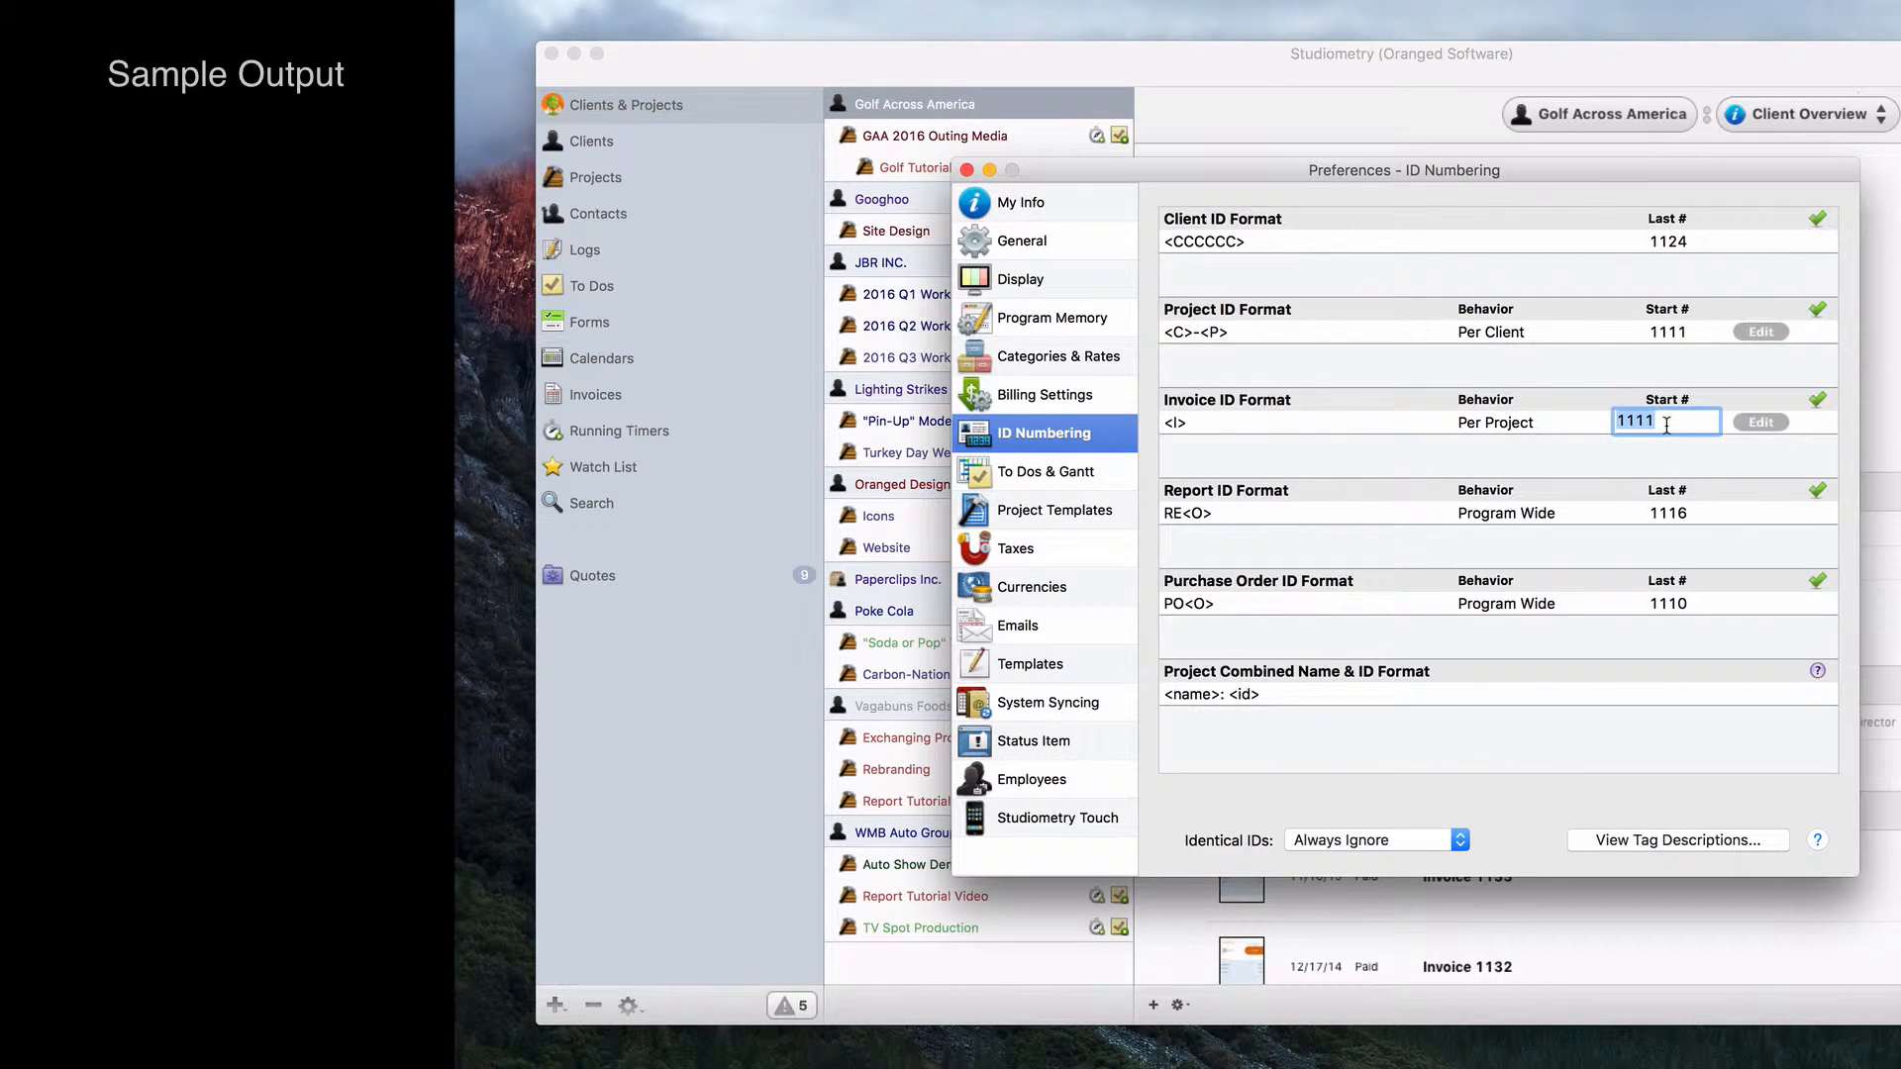
{"action": "type", "text": "1"}
{"action": "key", "text": "Return"}
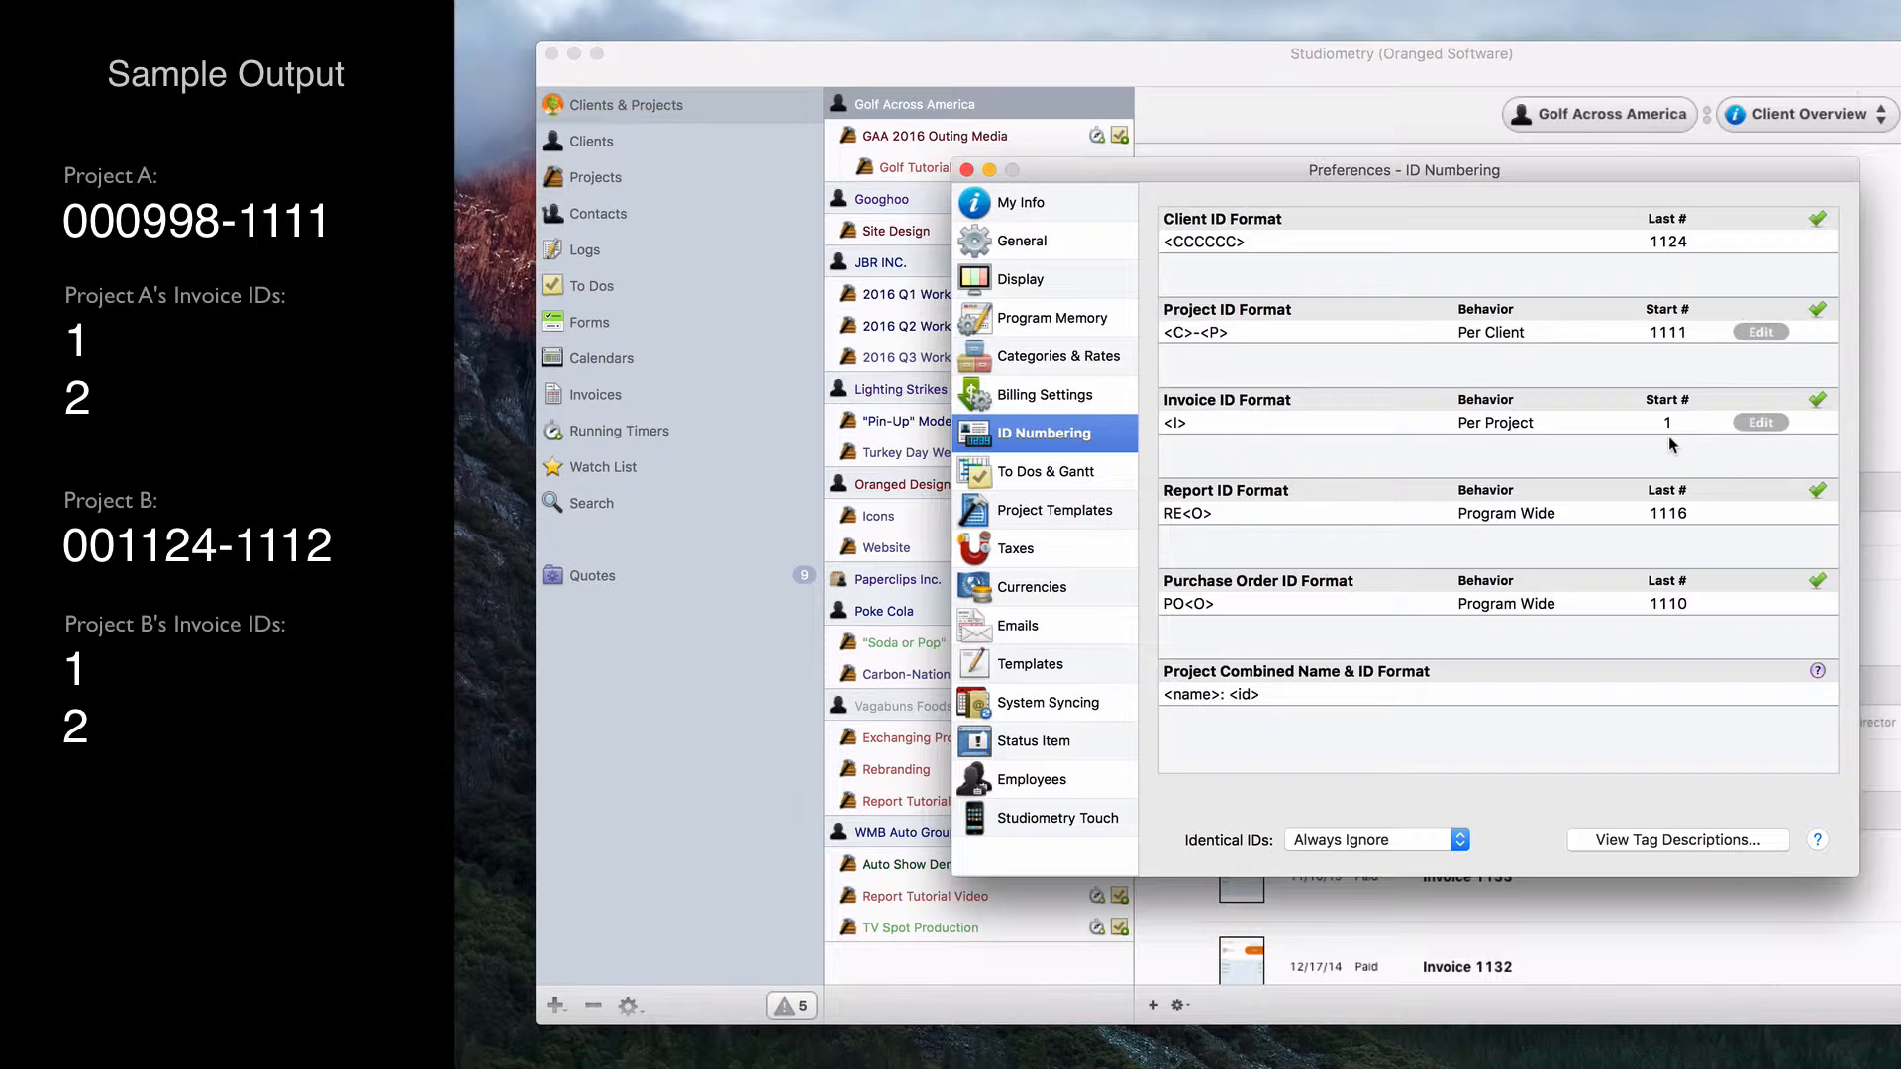
Add the project tag and the client tag in front of the Invoice ID format so it reads <C><P><I>
{"action": "double_click", "coordinate": [1232, 418]}
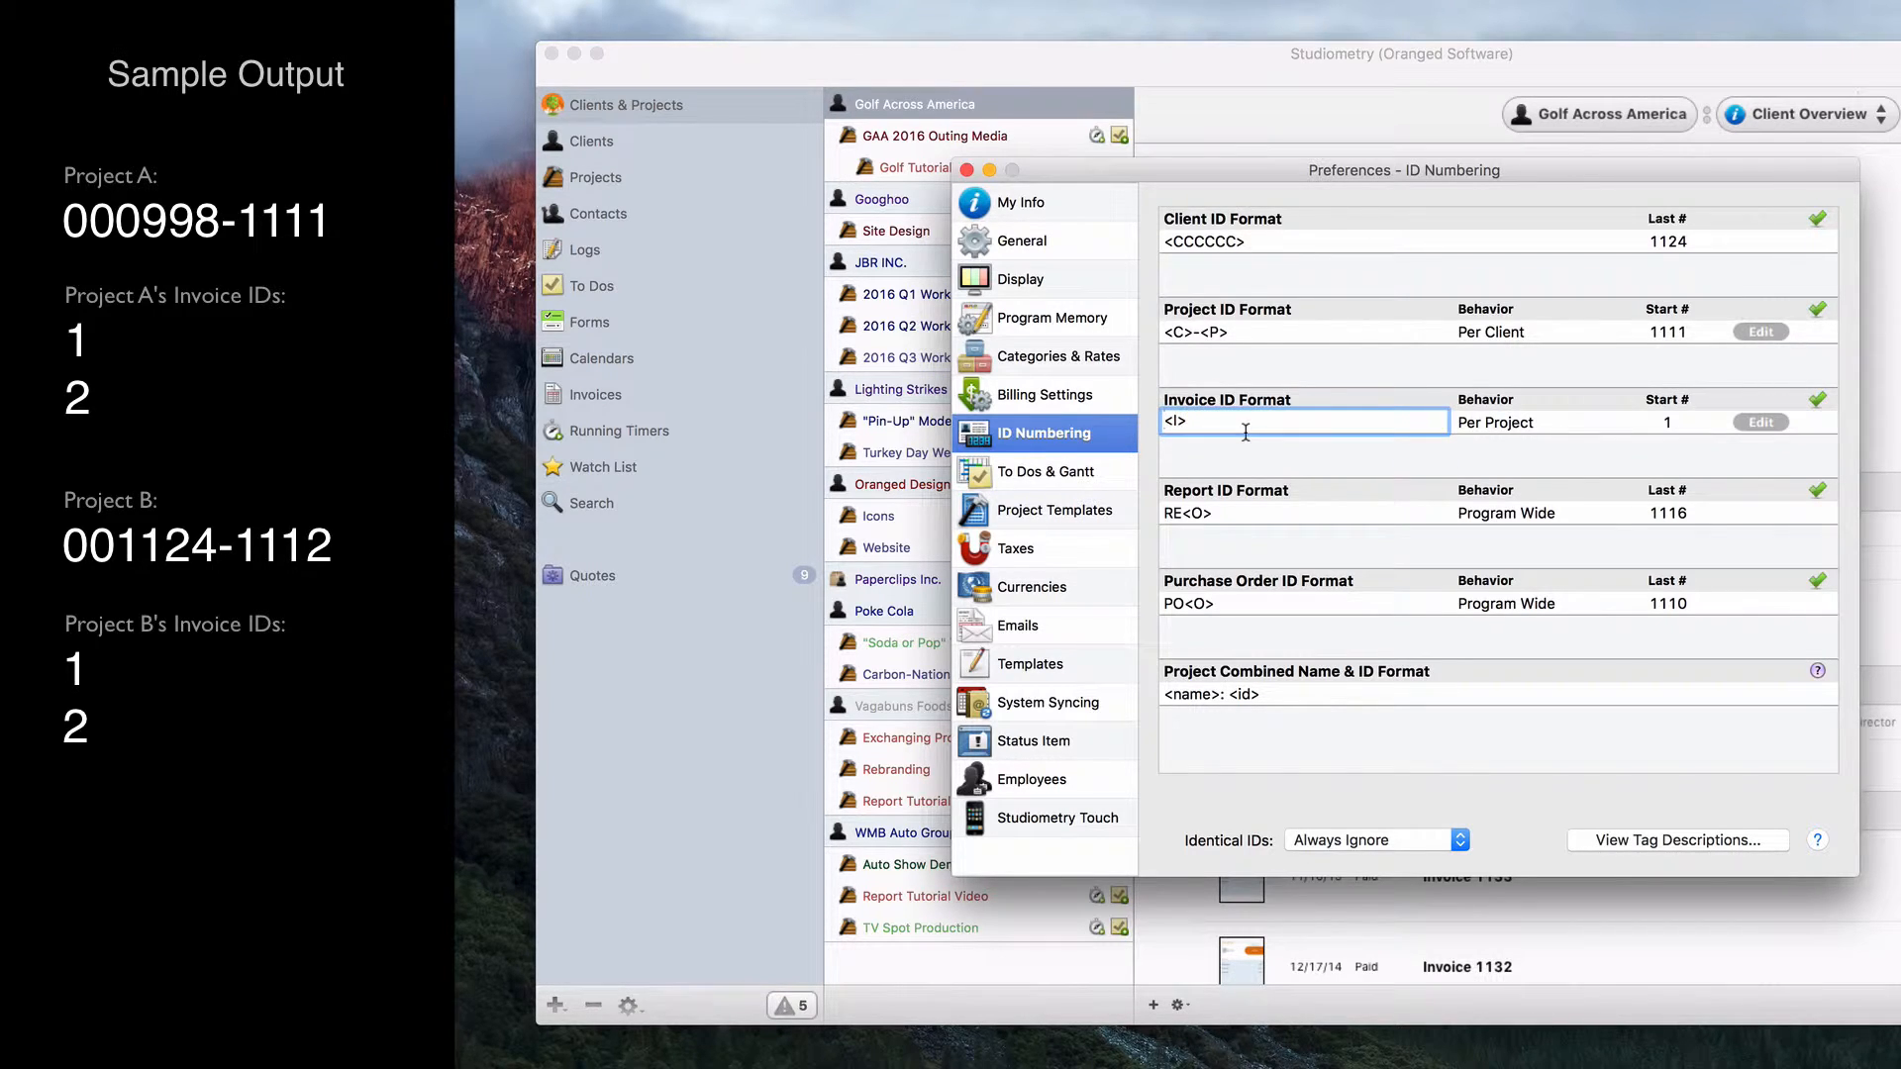
{"action": "type", "text": "<P>-"}
{"action": "key", "text": "Return"}
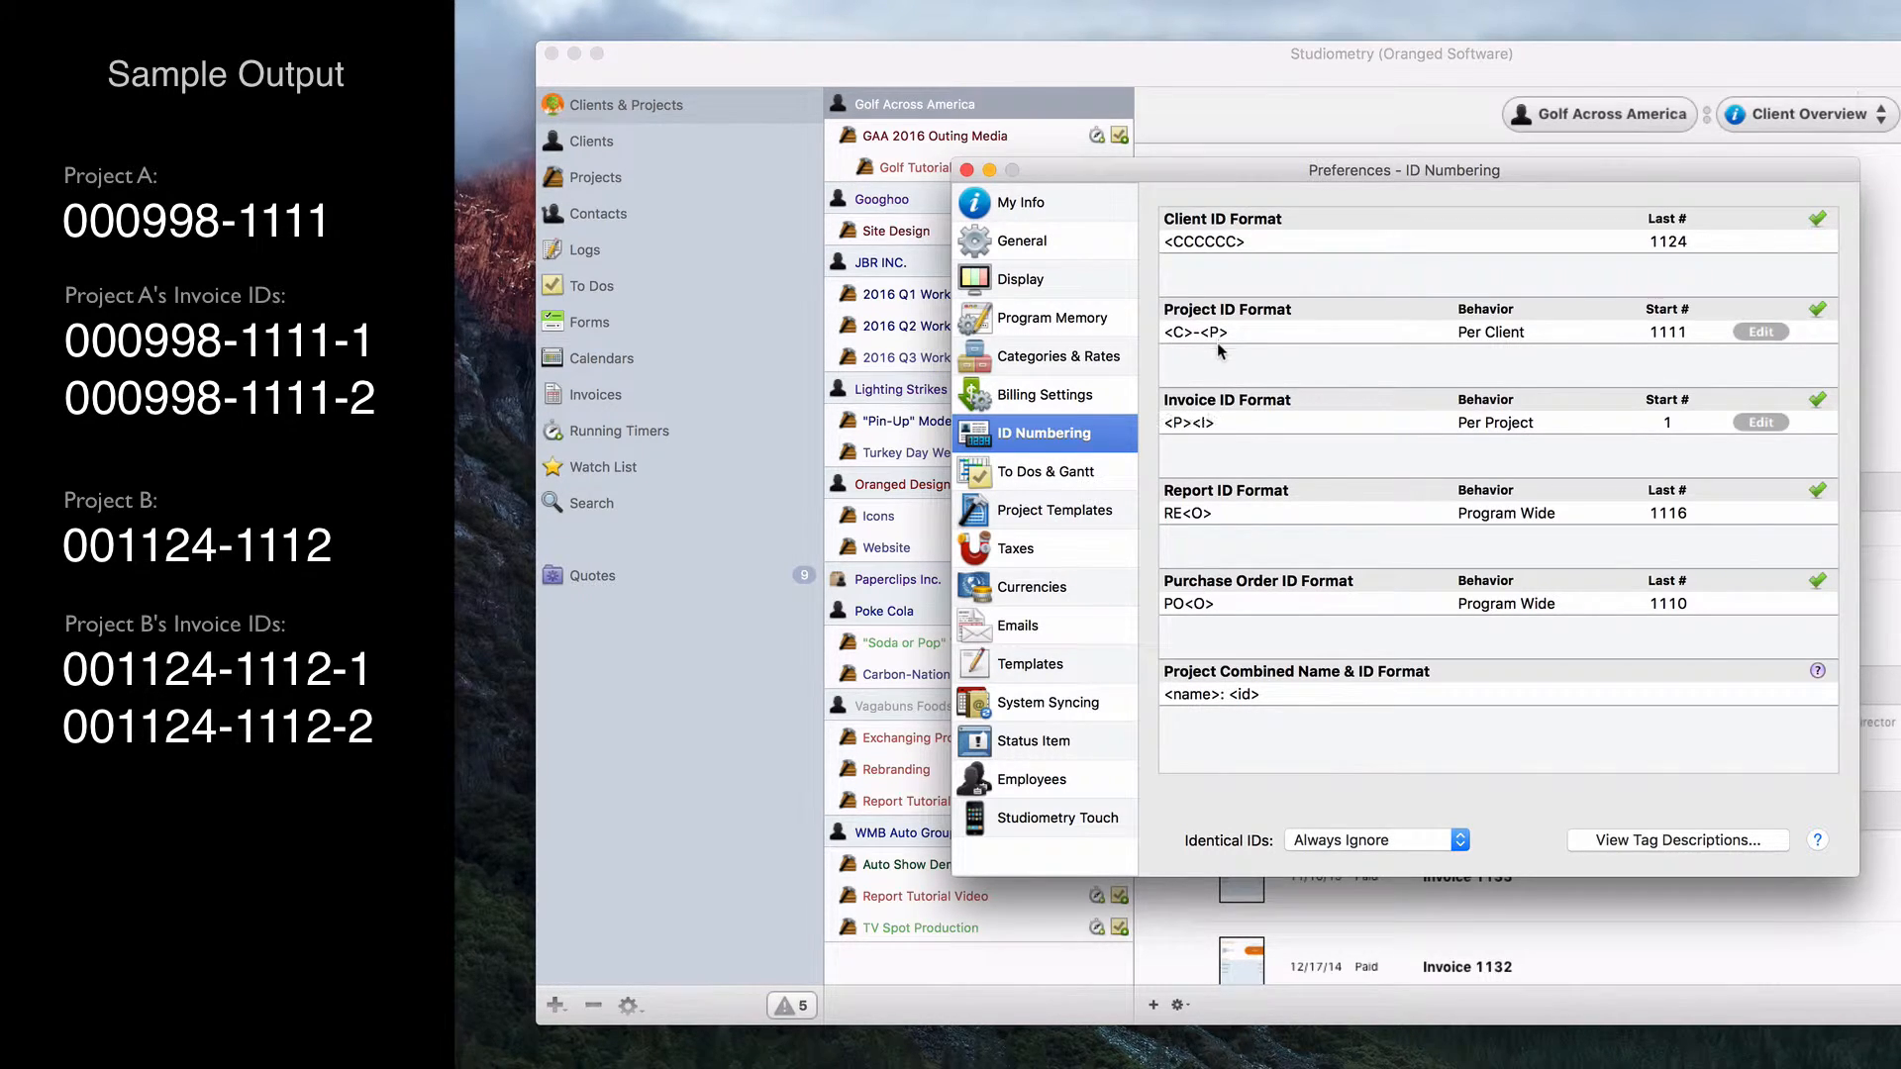
{"action": "left_click", "coordinate": [1166, 423]}
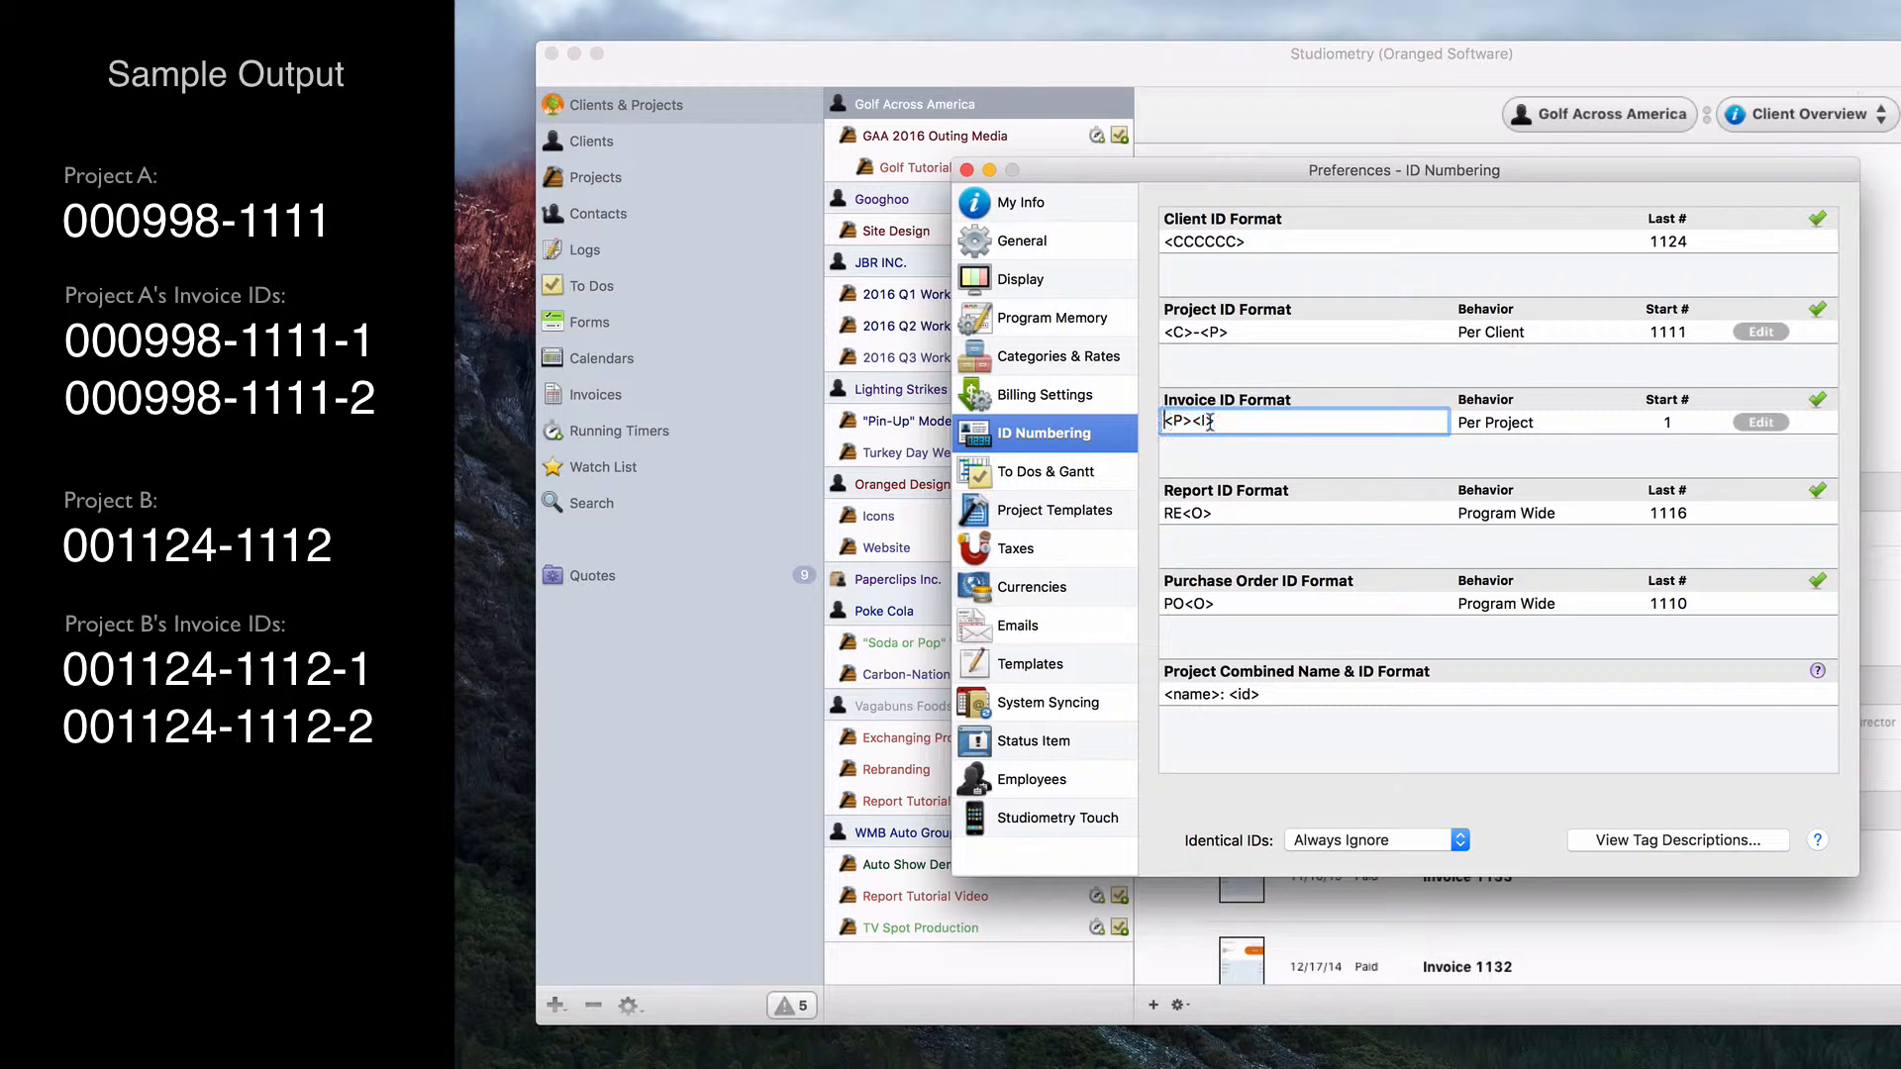
{"action": "type", "text": "<C>"}
{"action": "key", "text": "Return"}
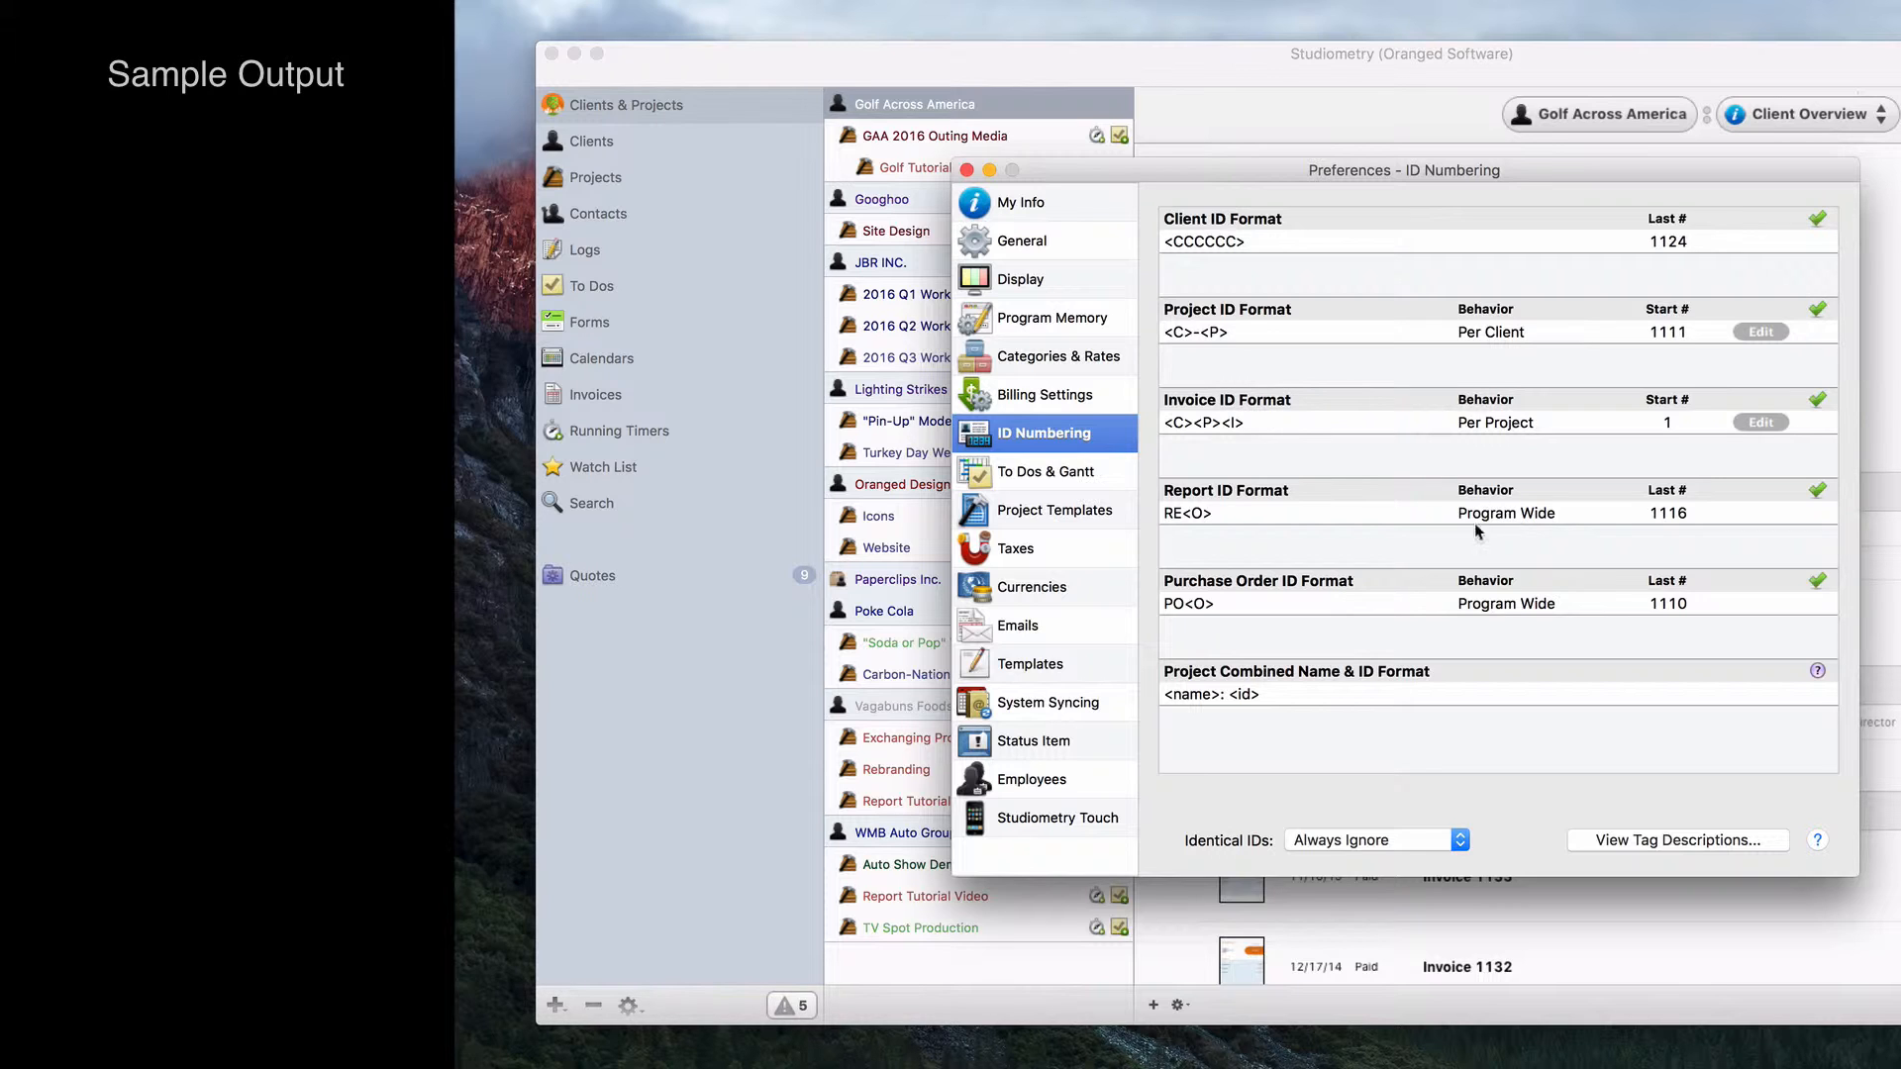
Look through the numbering behaviors offered for the Purchase Order ID format
{"action": "left_click", "coordinate": [1499, 608]}
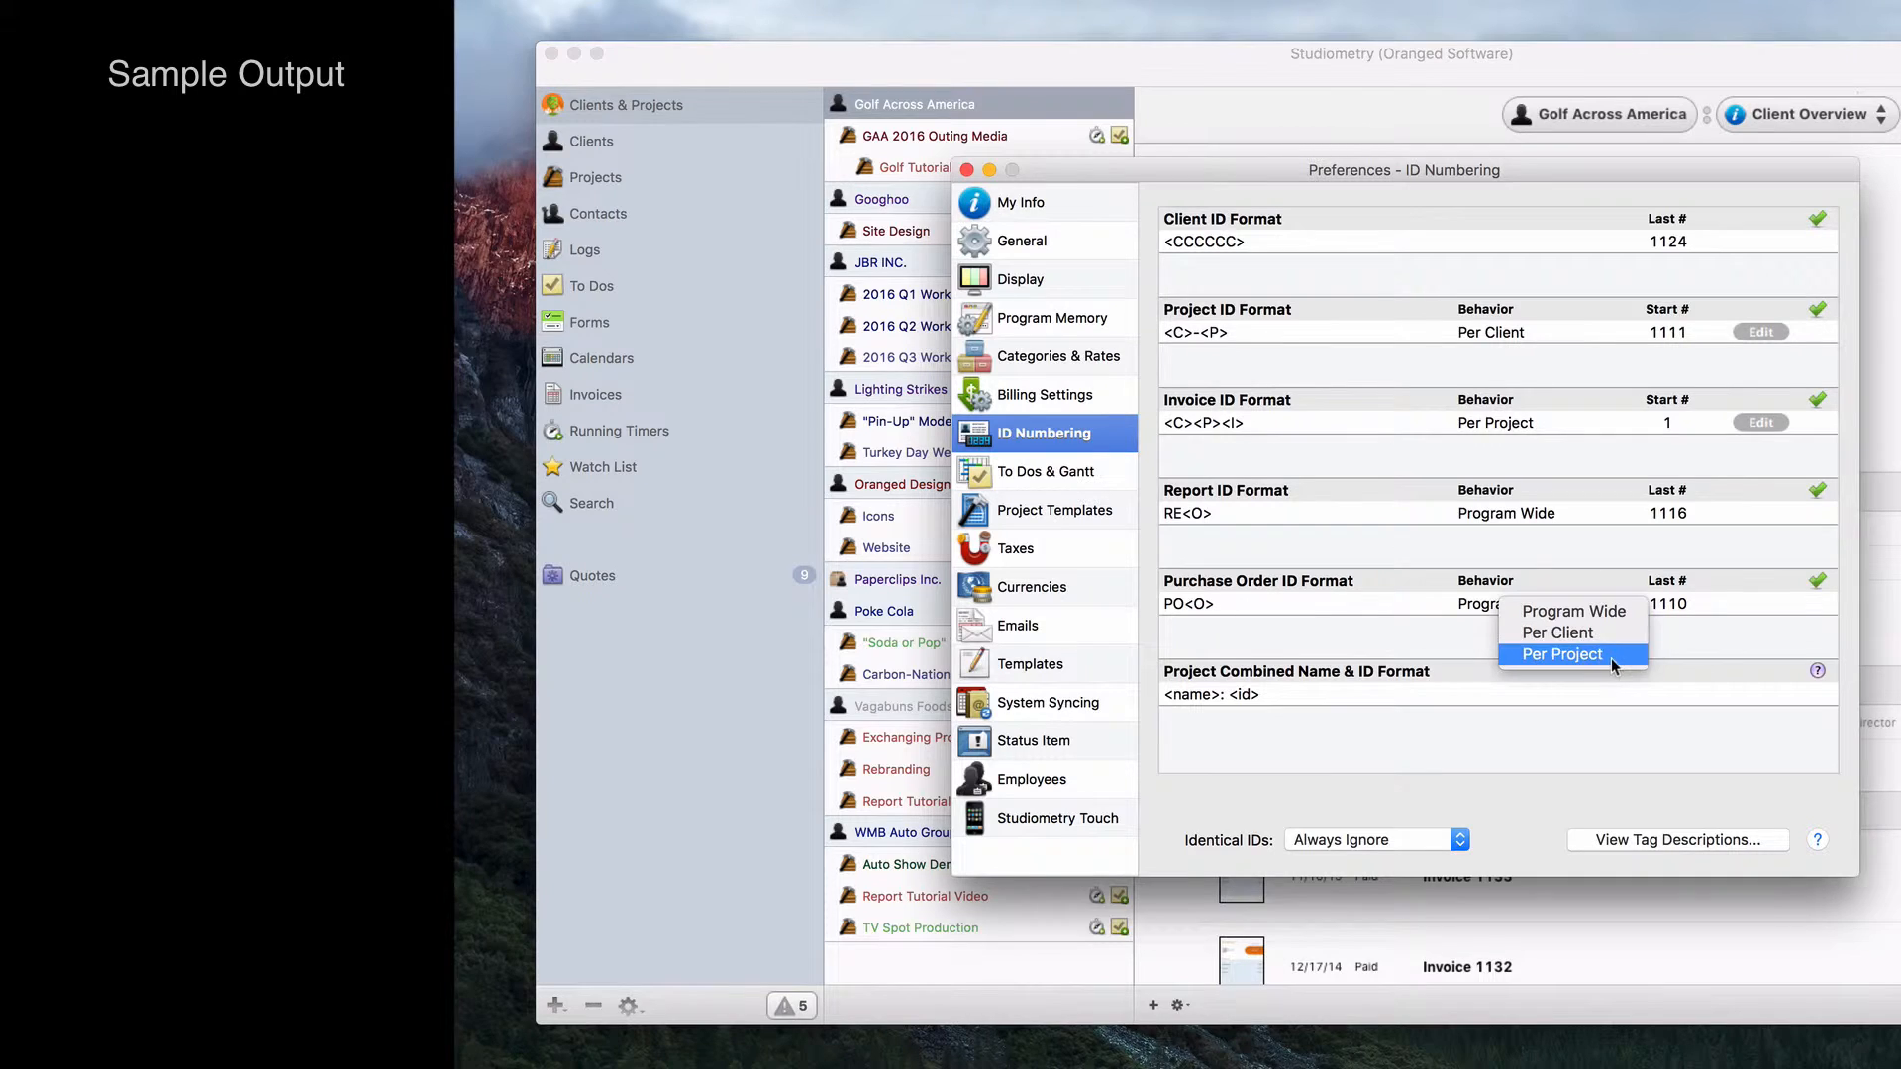
{"action": "left_click", "coordinate": [1609, 563]}
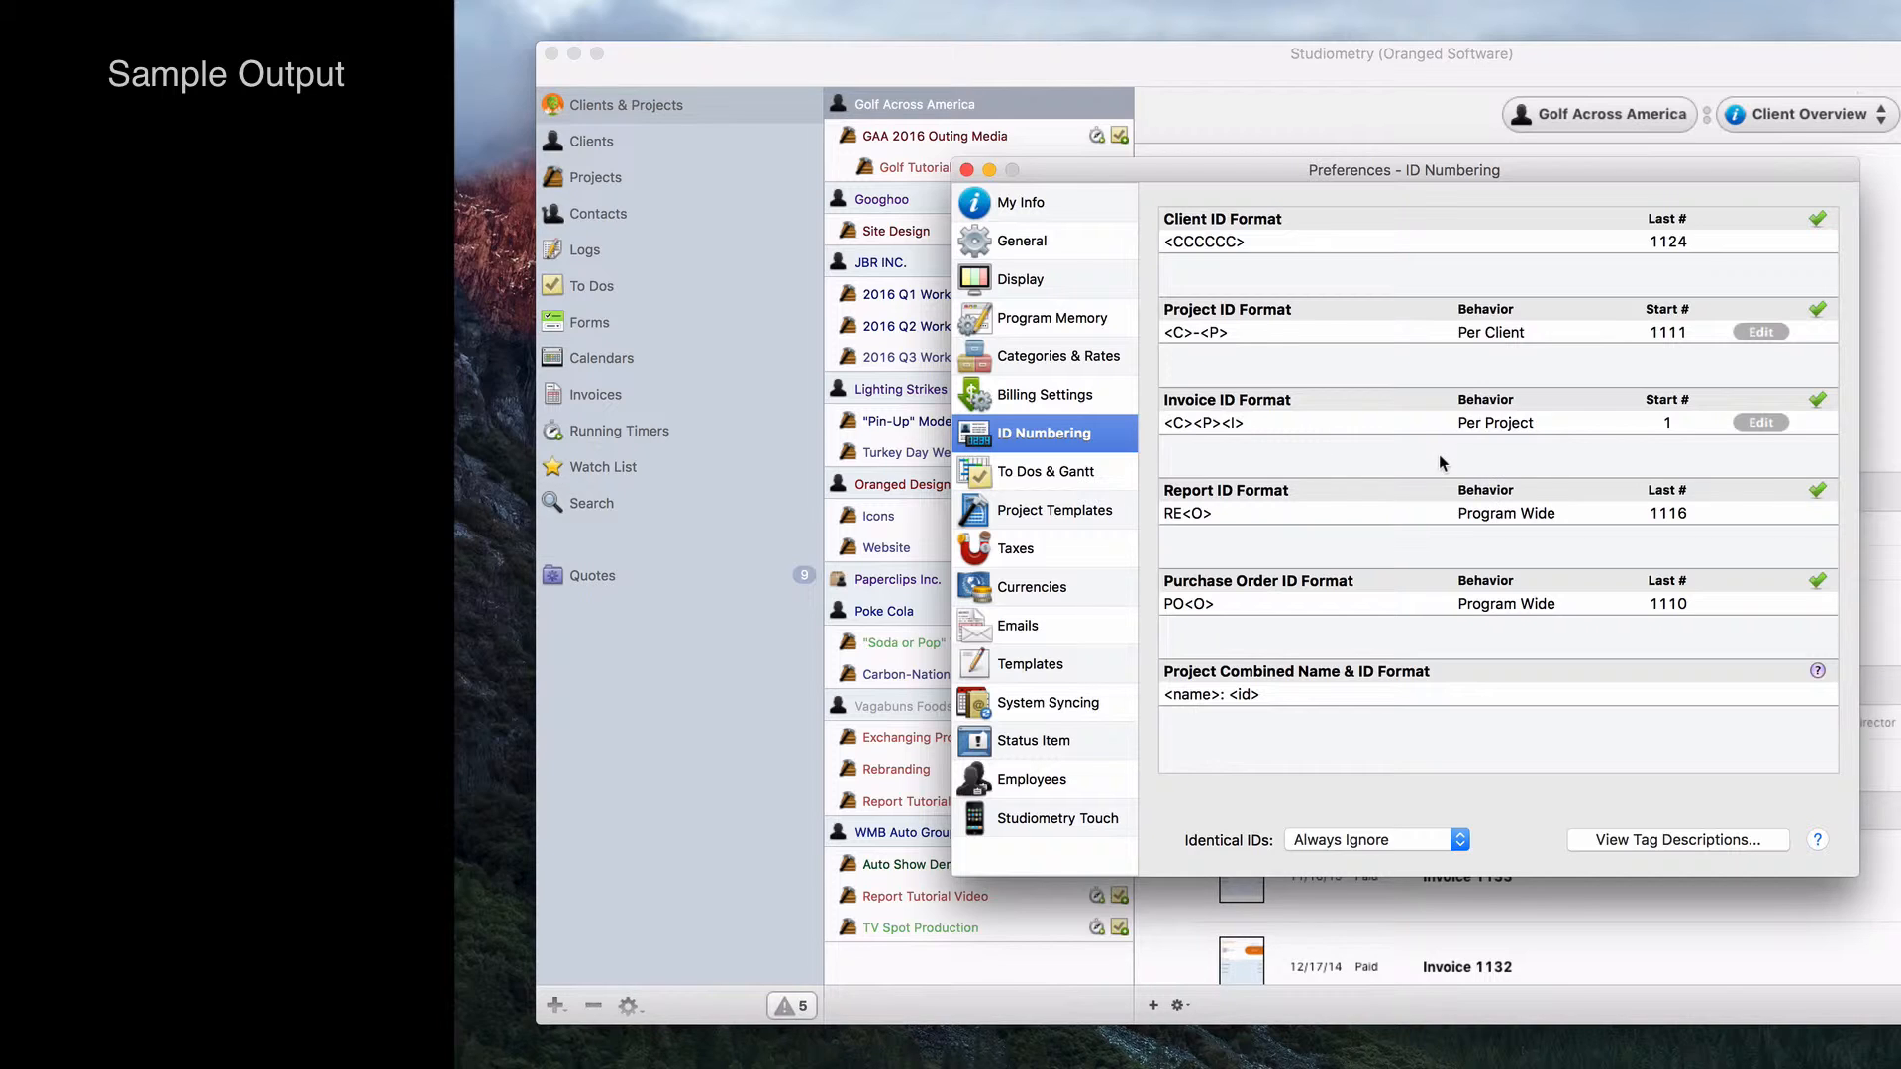
Return the Invoice ID behavior to Program Wide and replace its format with <I>
{"action": "left_click", "coordinate": [1491, 422]}
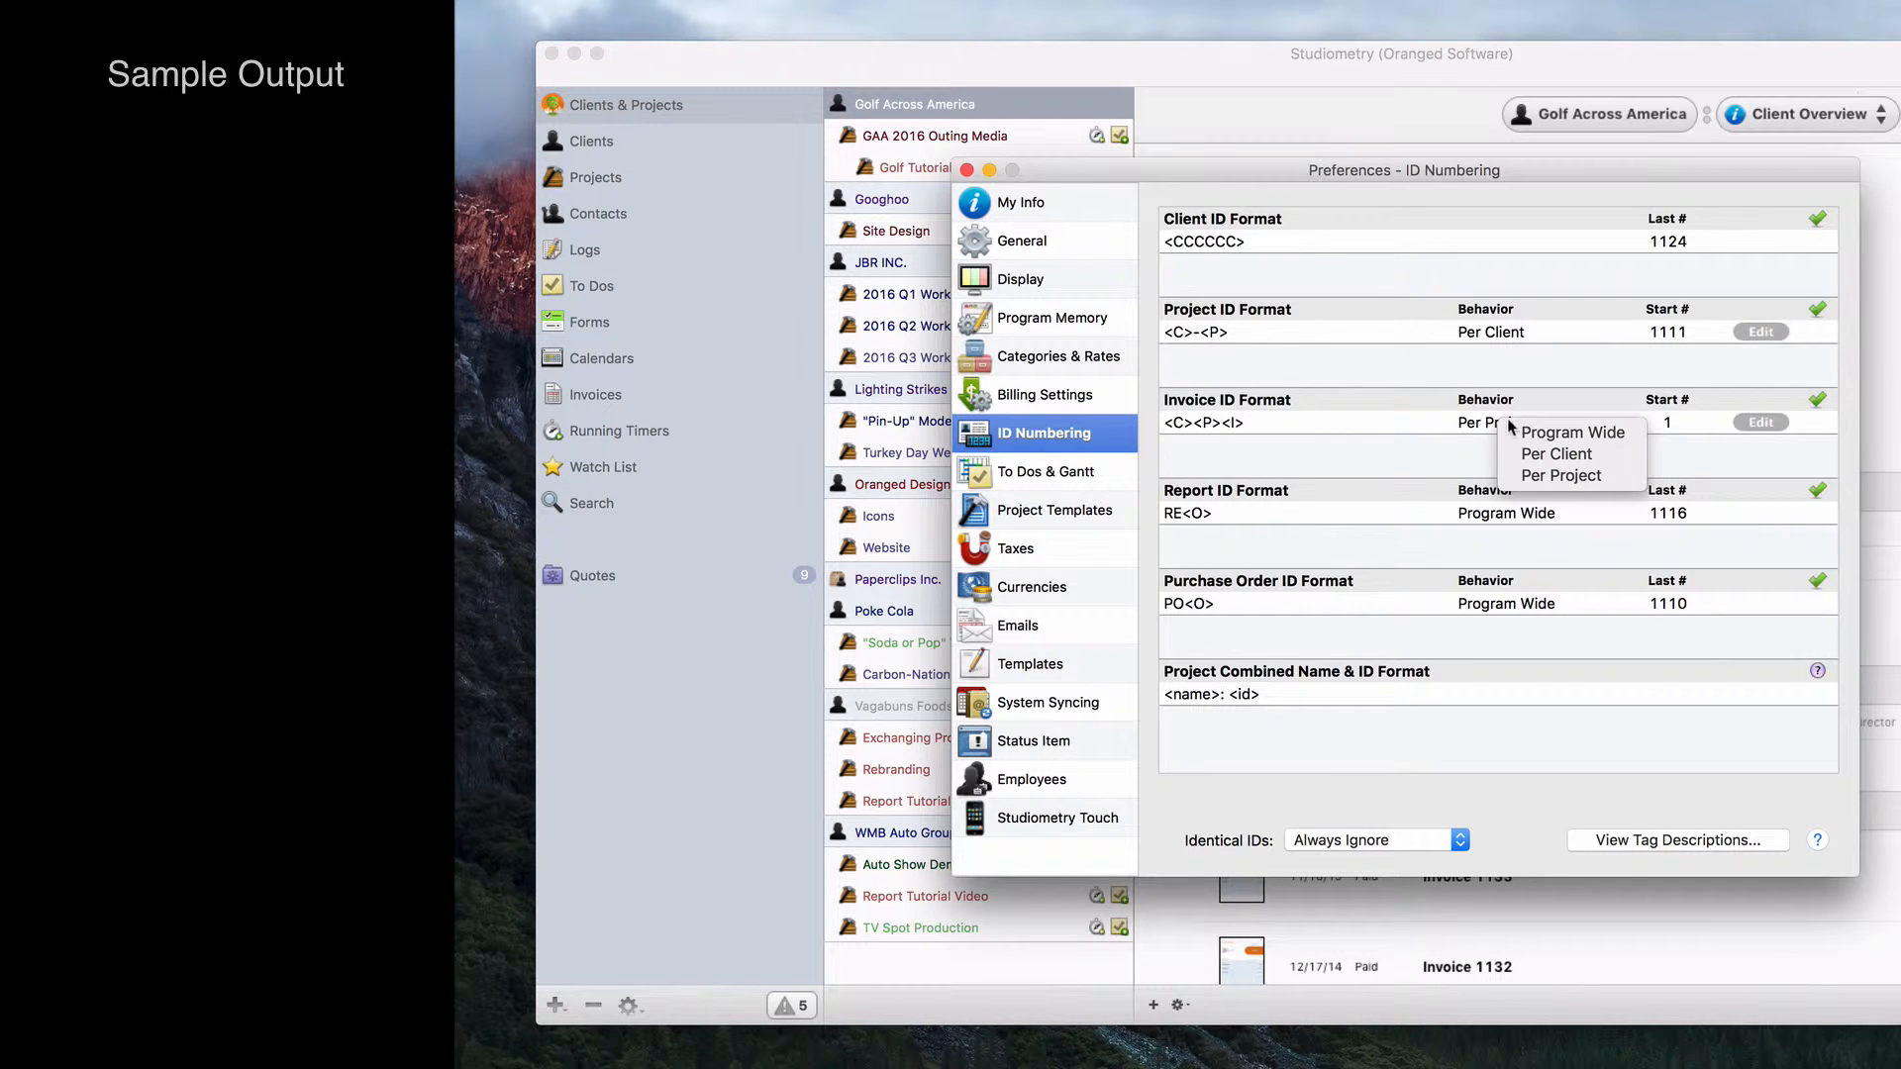
{"action": "left_click", "coordinate": [1530, 431]}
{"action": "left_click", "coordinate": [1295, 426]}
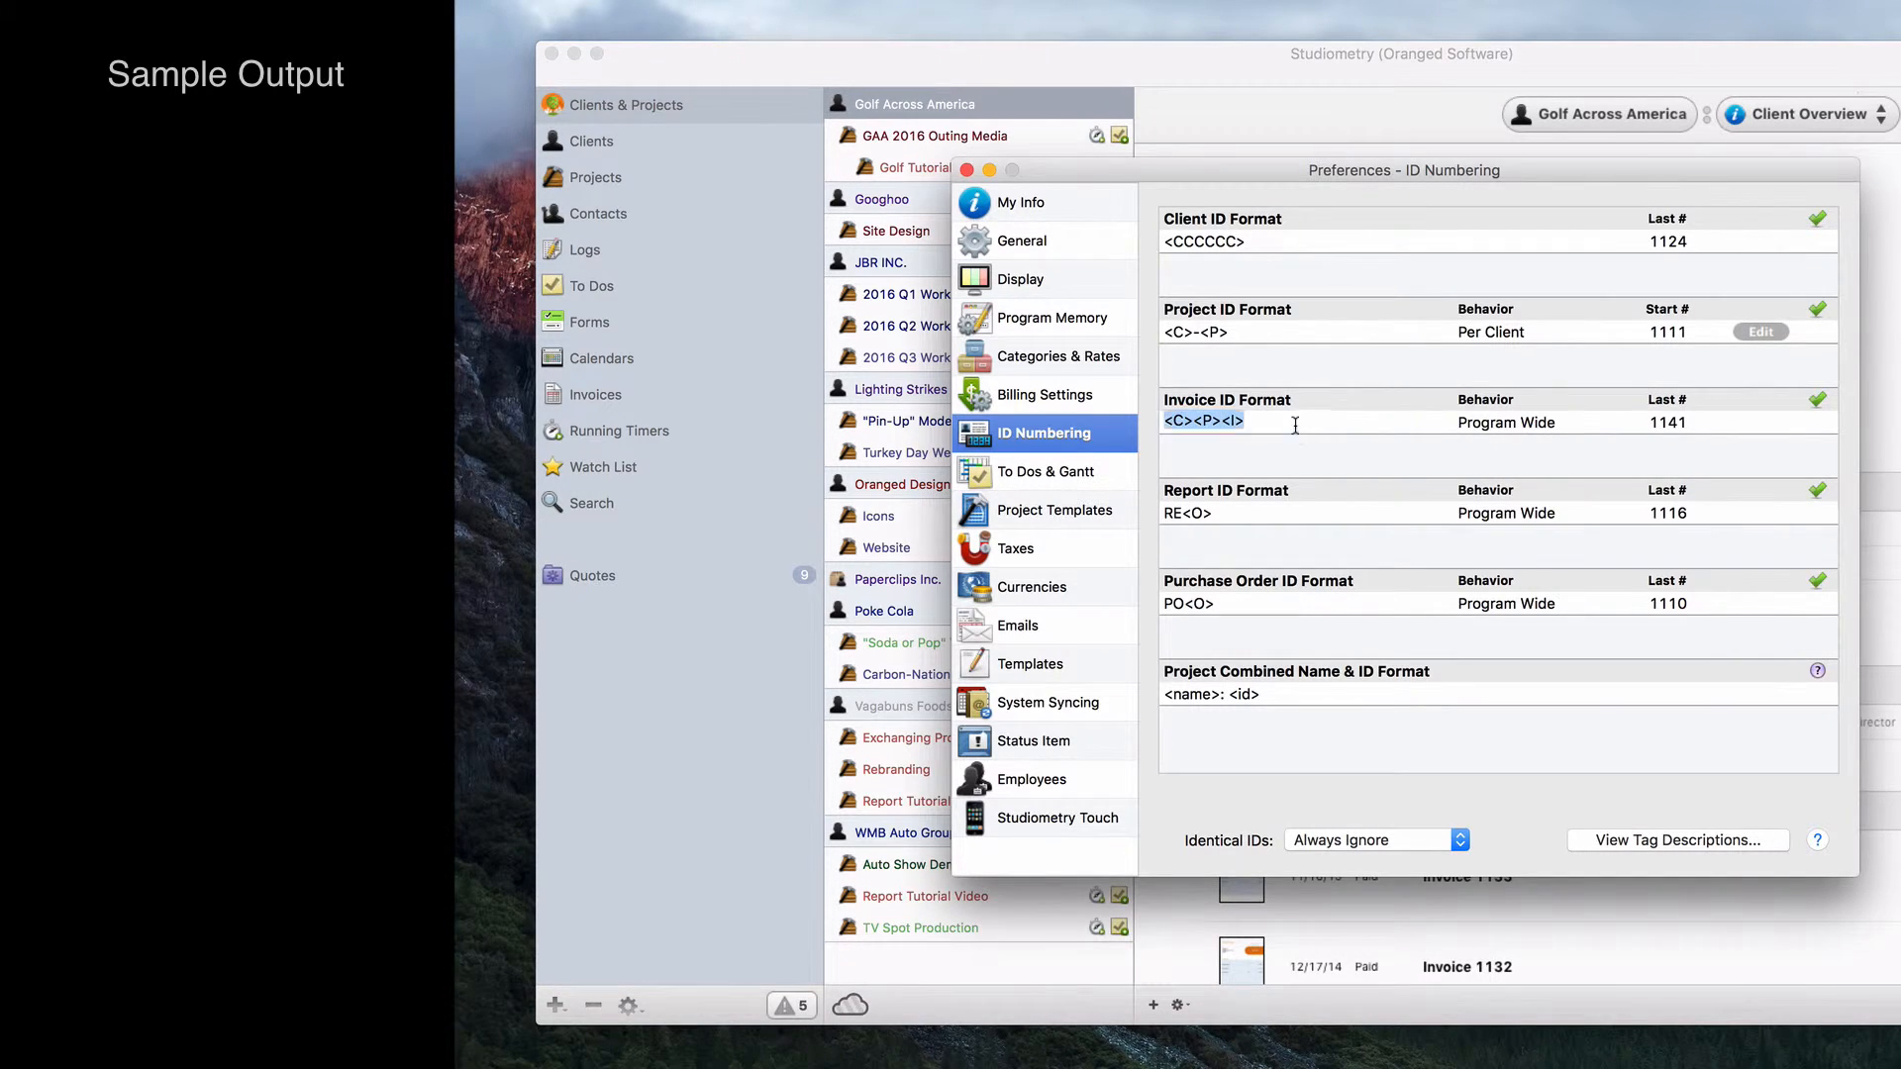
{"action": "type", "text": "<"}
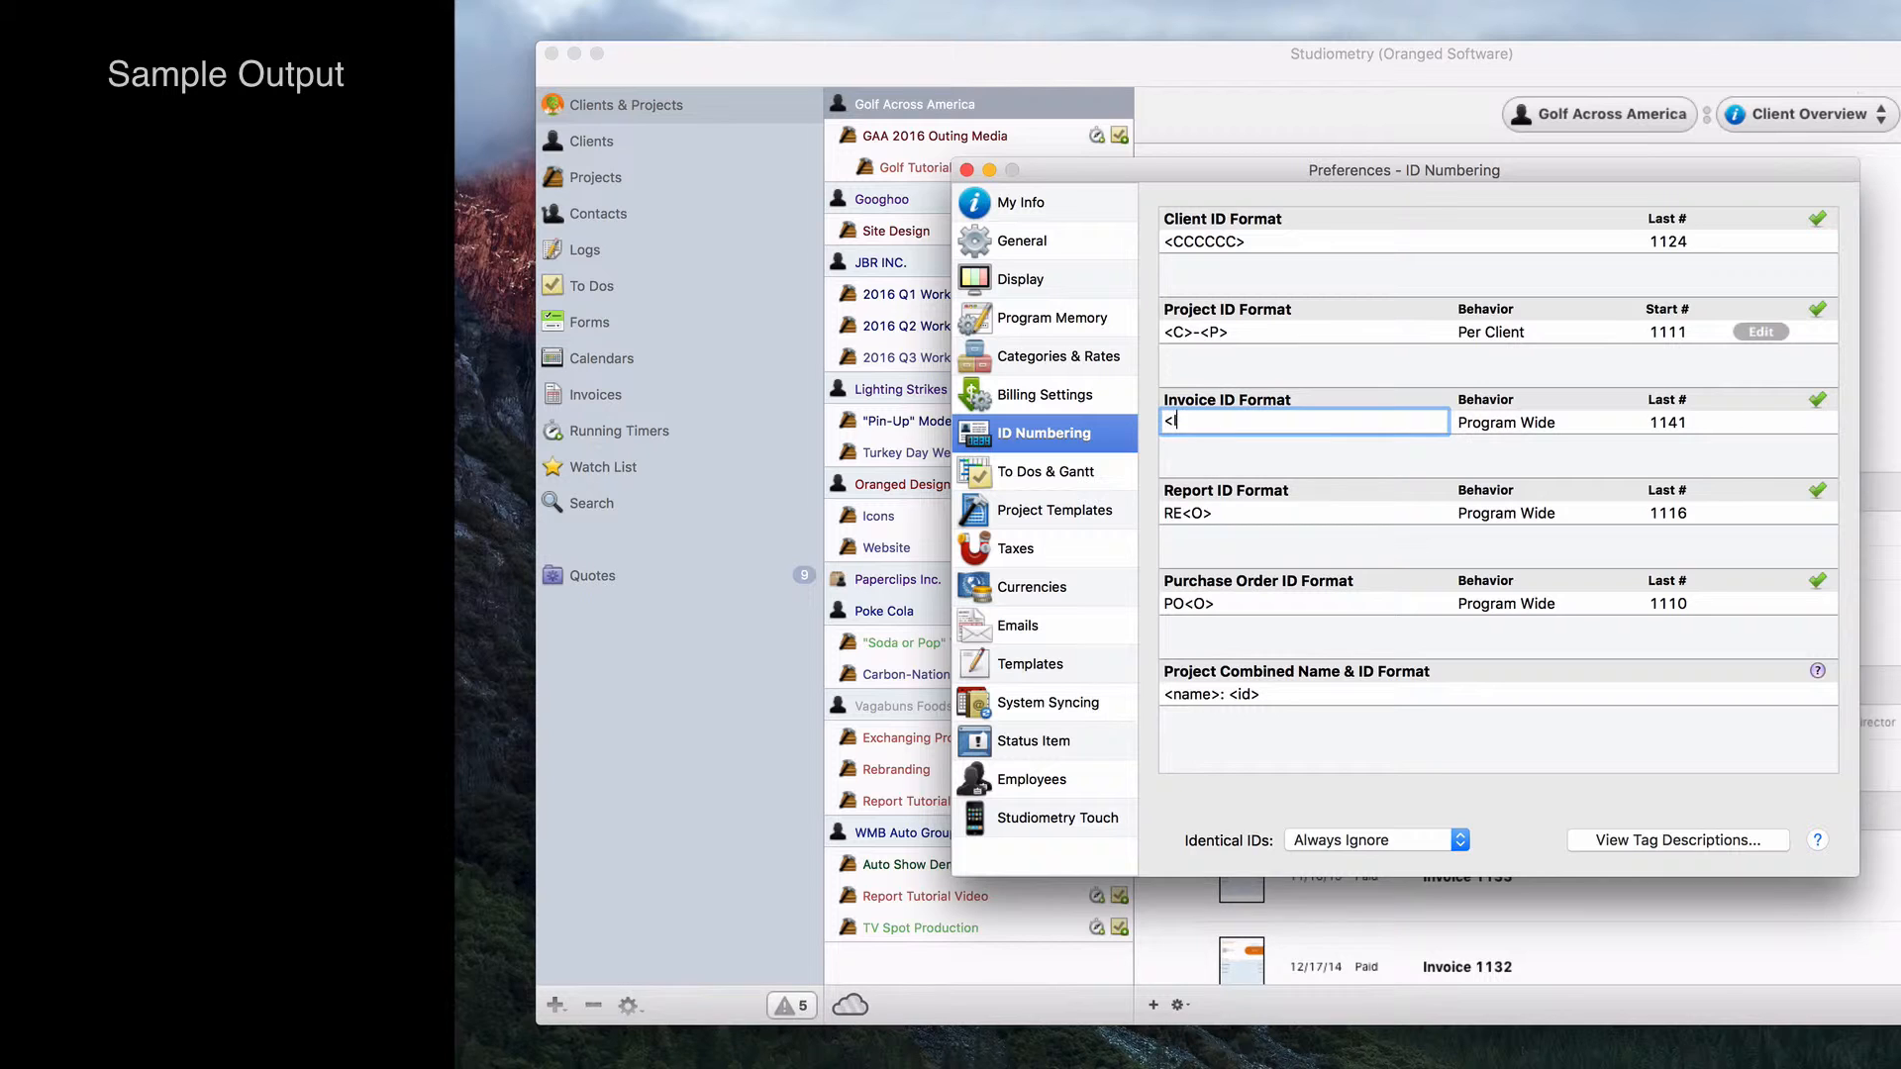
{"action": "type", "text": "I>"}
{"action": "key", "text": "Return"}
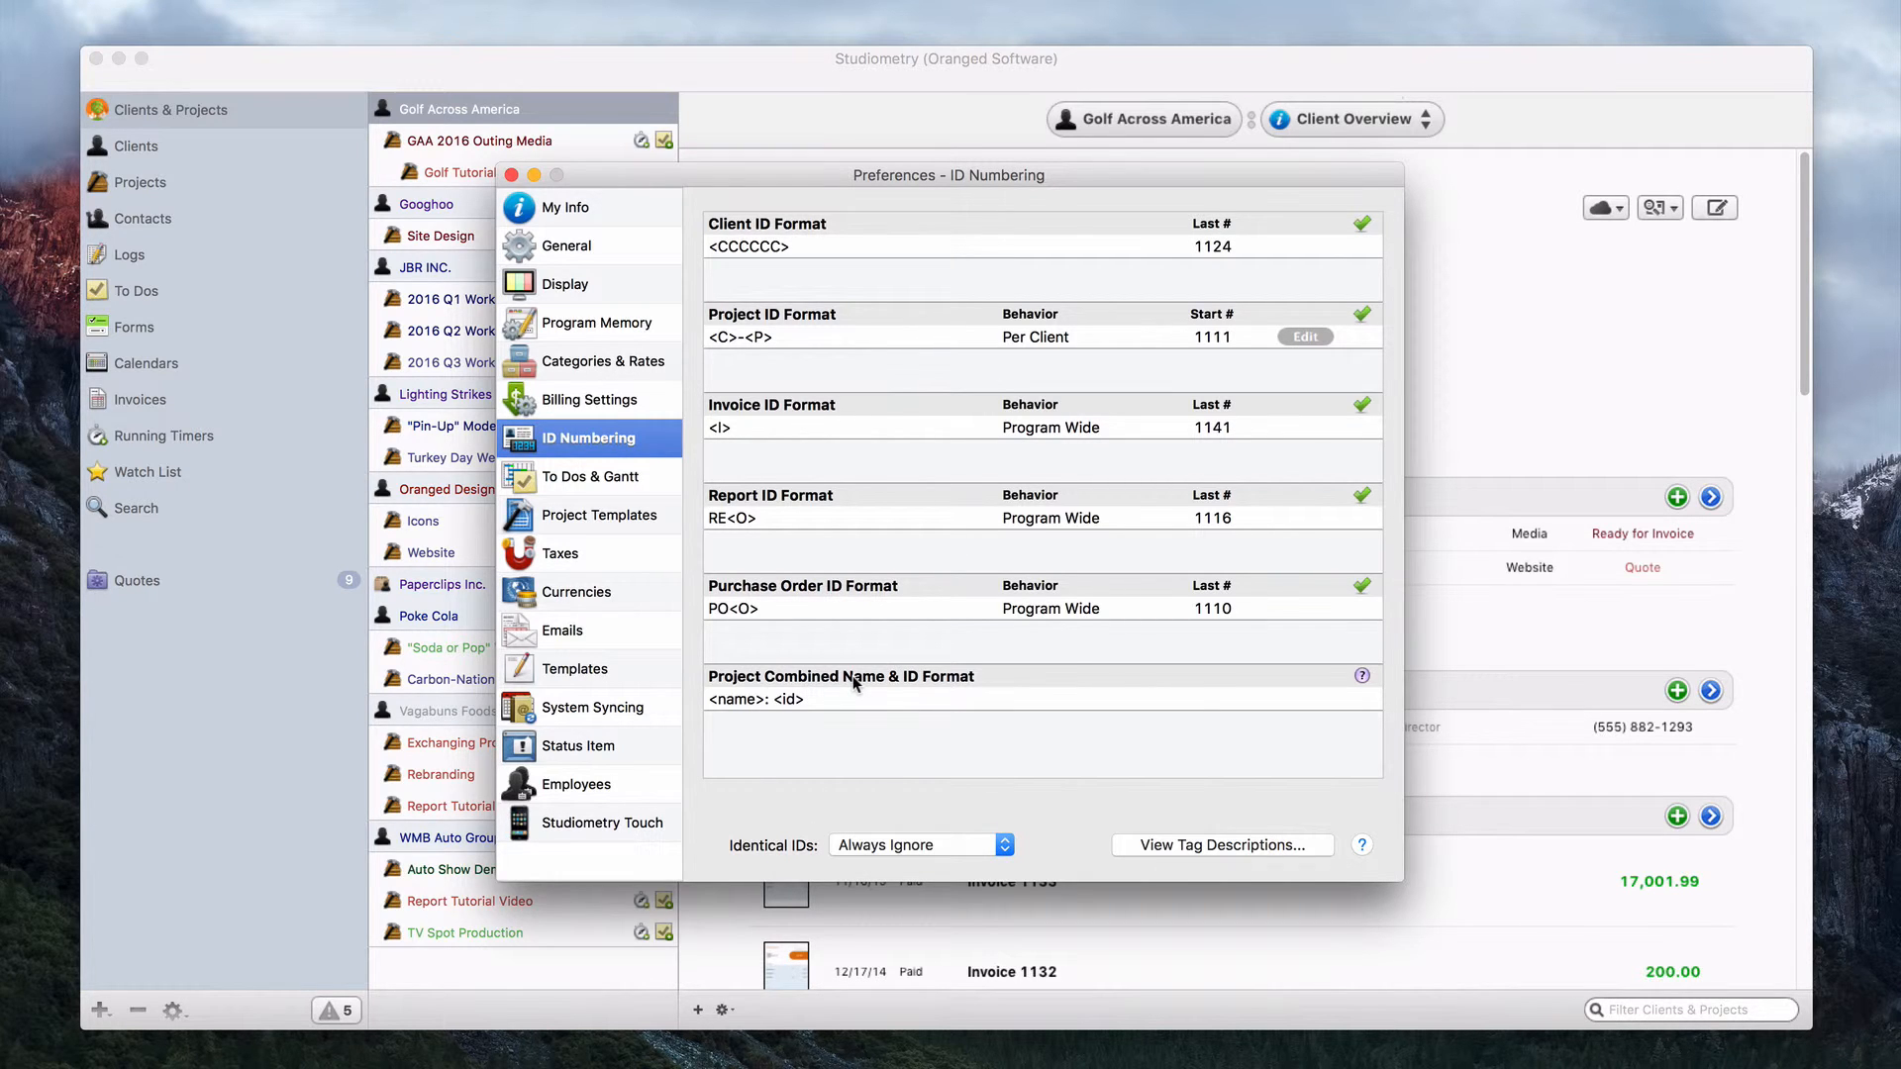
{"action": "double_click", "coordinate": [817, 704]}
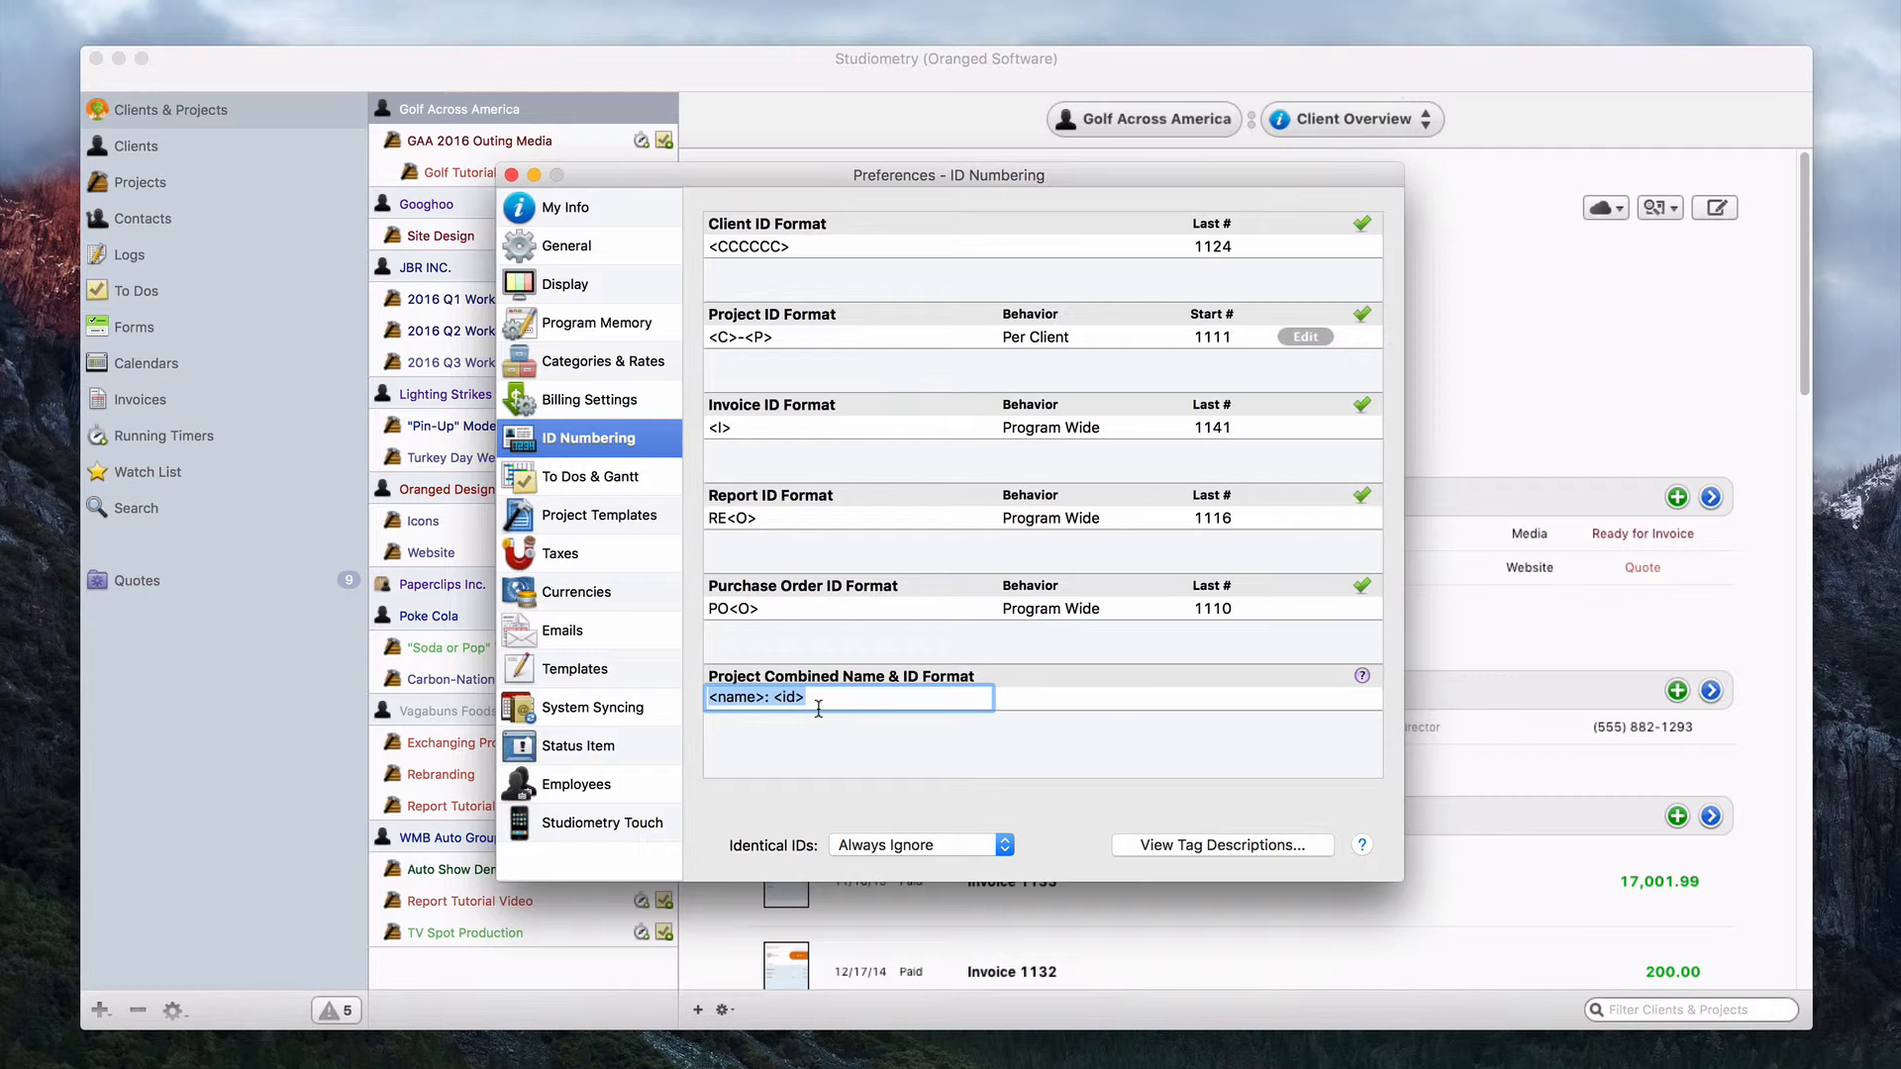
{"action": "left_click", "coordinate": [818, 707]}
{"action": "left_click", "coordinate": [826, 738]}
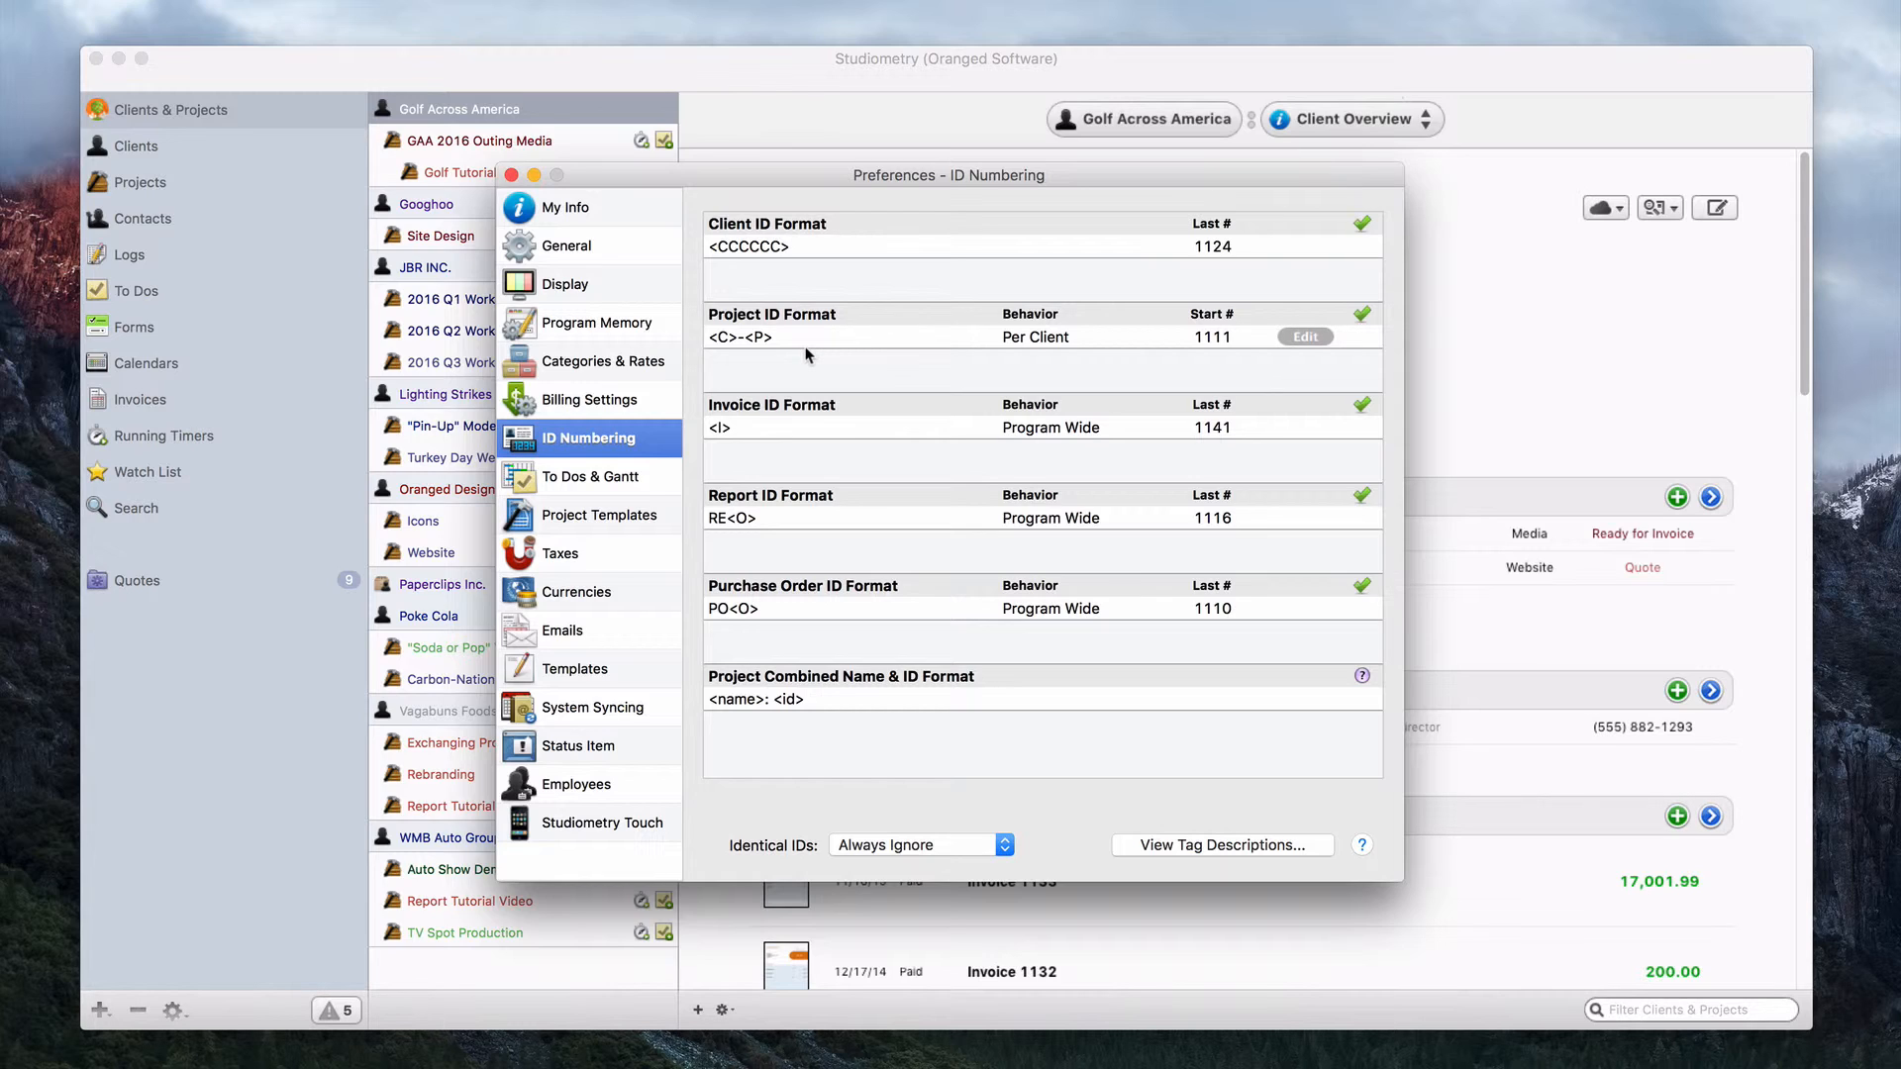
Rearrange the Project Combined Name & ID Format so it reads <id> - <name>
{"action": "left_click", "coordinate": [838, 701]}
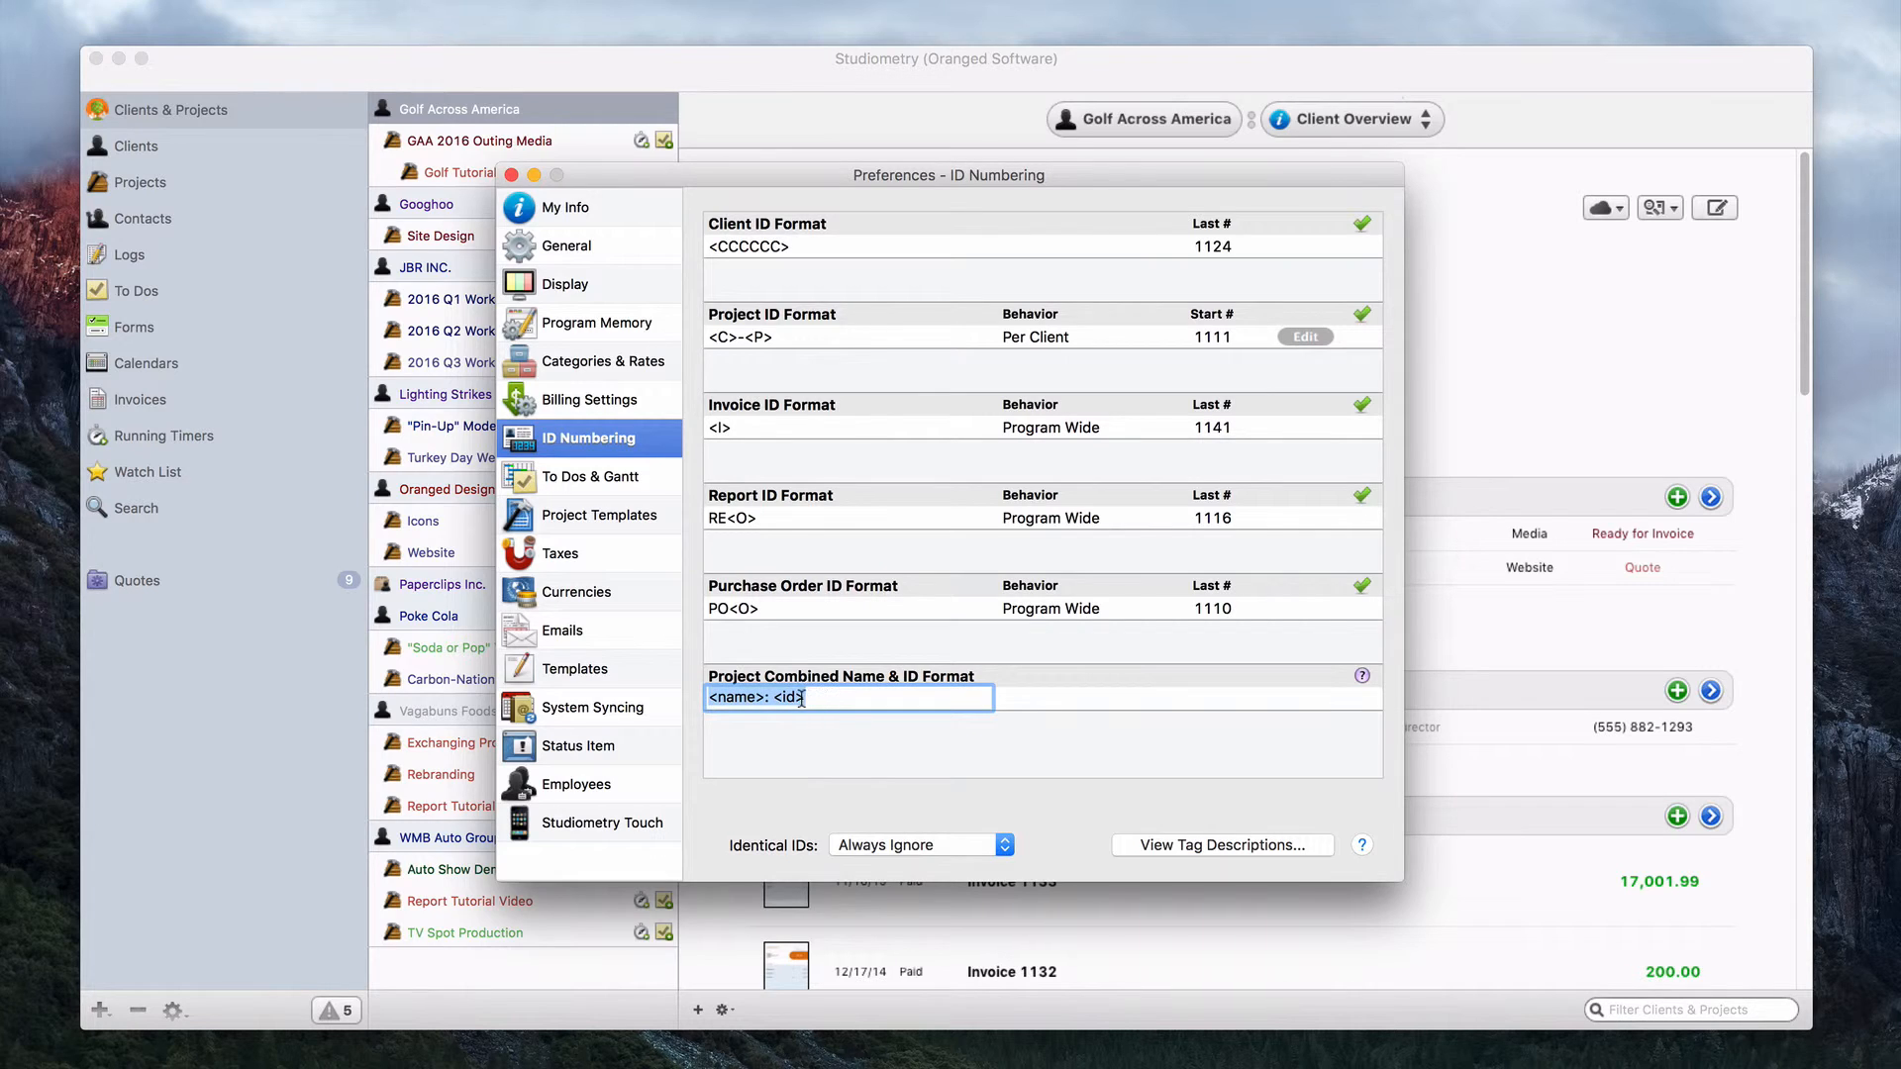
{"action": "left_click_drag", "start_coordinate": [805, 697], "coordinate": [769, 697]}
{"action": "key", "text": "super+x"}
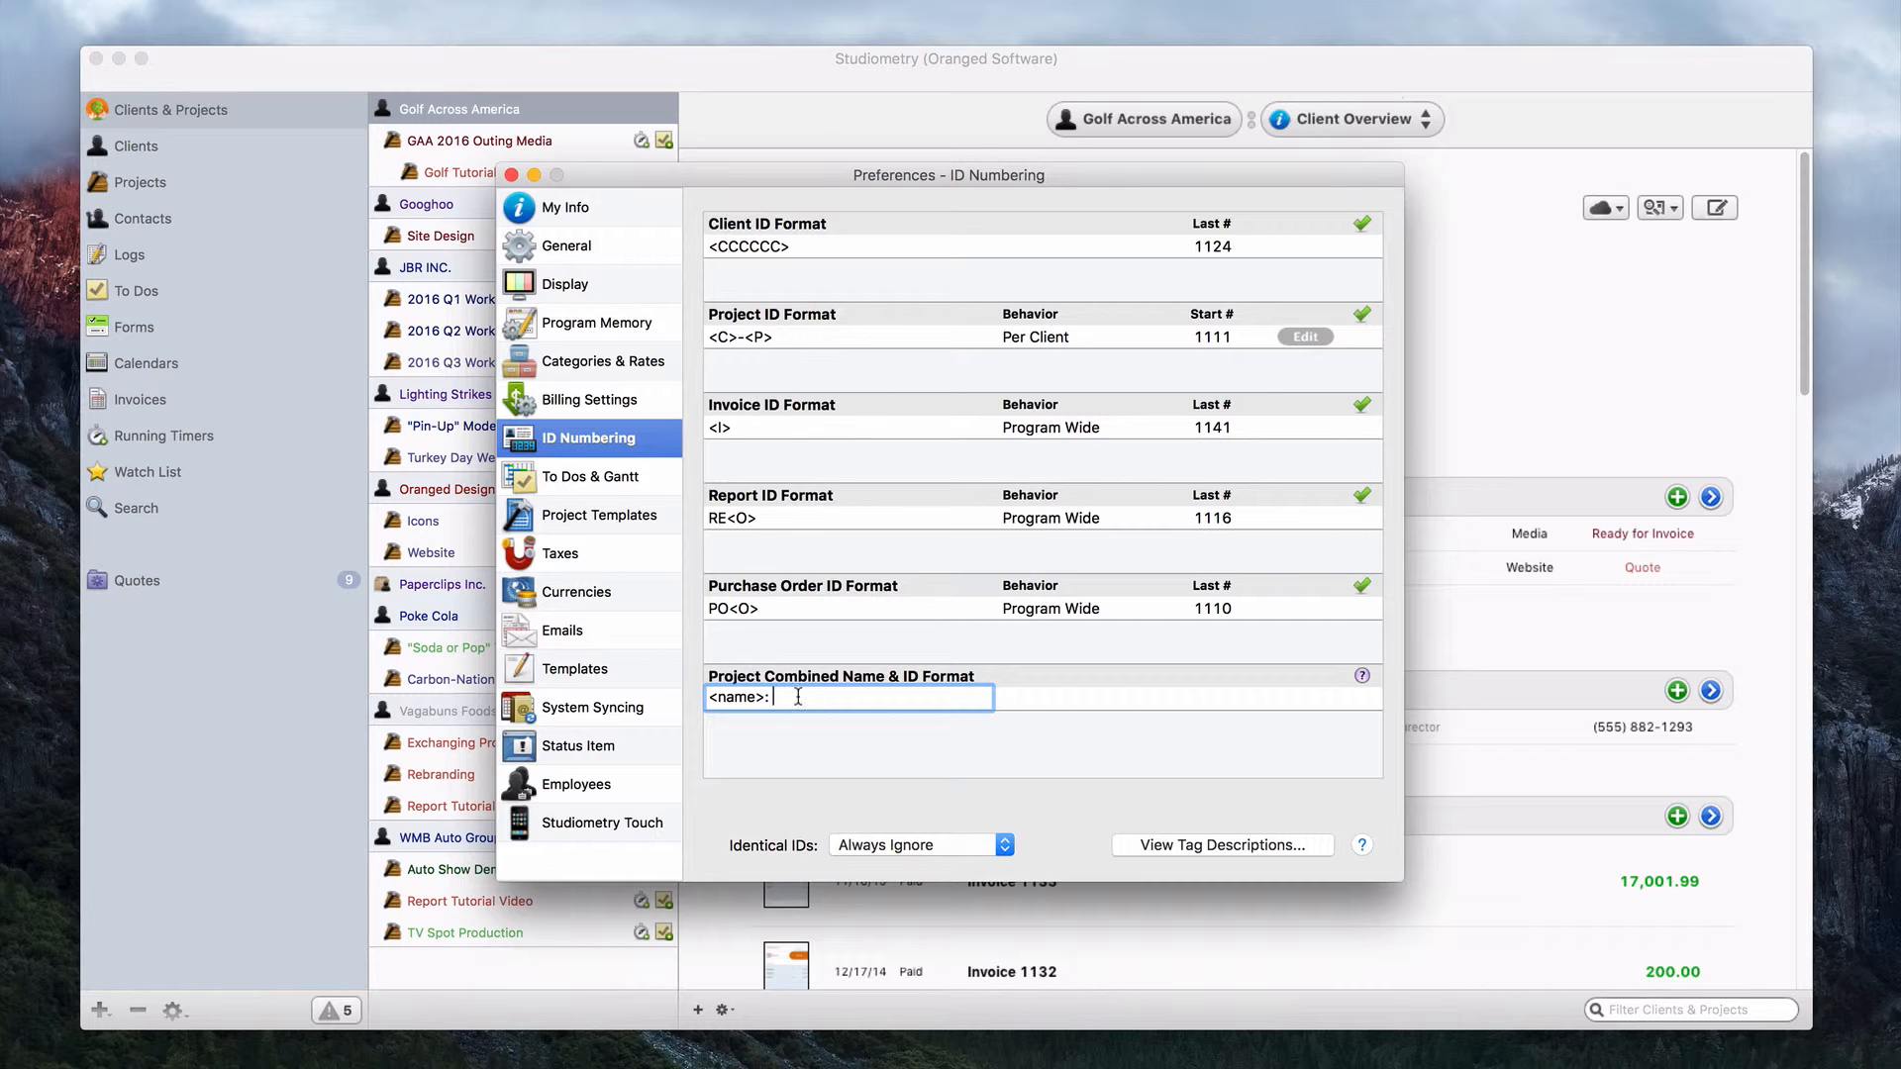
{"action": "key", "text": "super+Left"}
{"action": "key", "text": "super+v"}
{"action": "type", "text": "-"}
{"action": "key", "text": "super+Right"}
{"action": "key", "text": "BackSpace"}
{"action": "key", "text": "Return"}
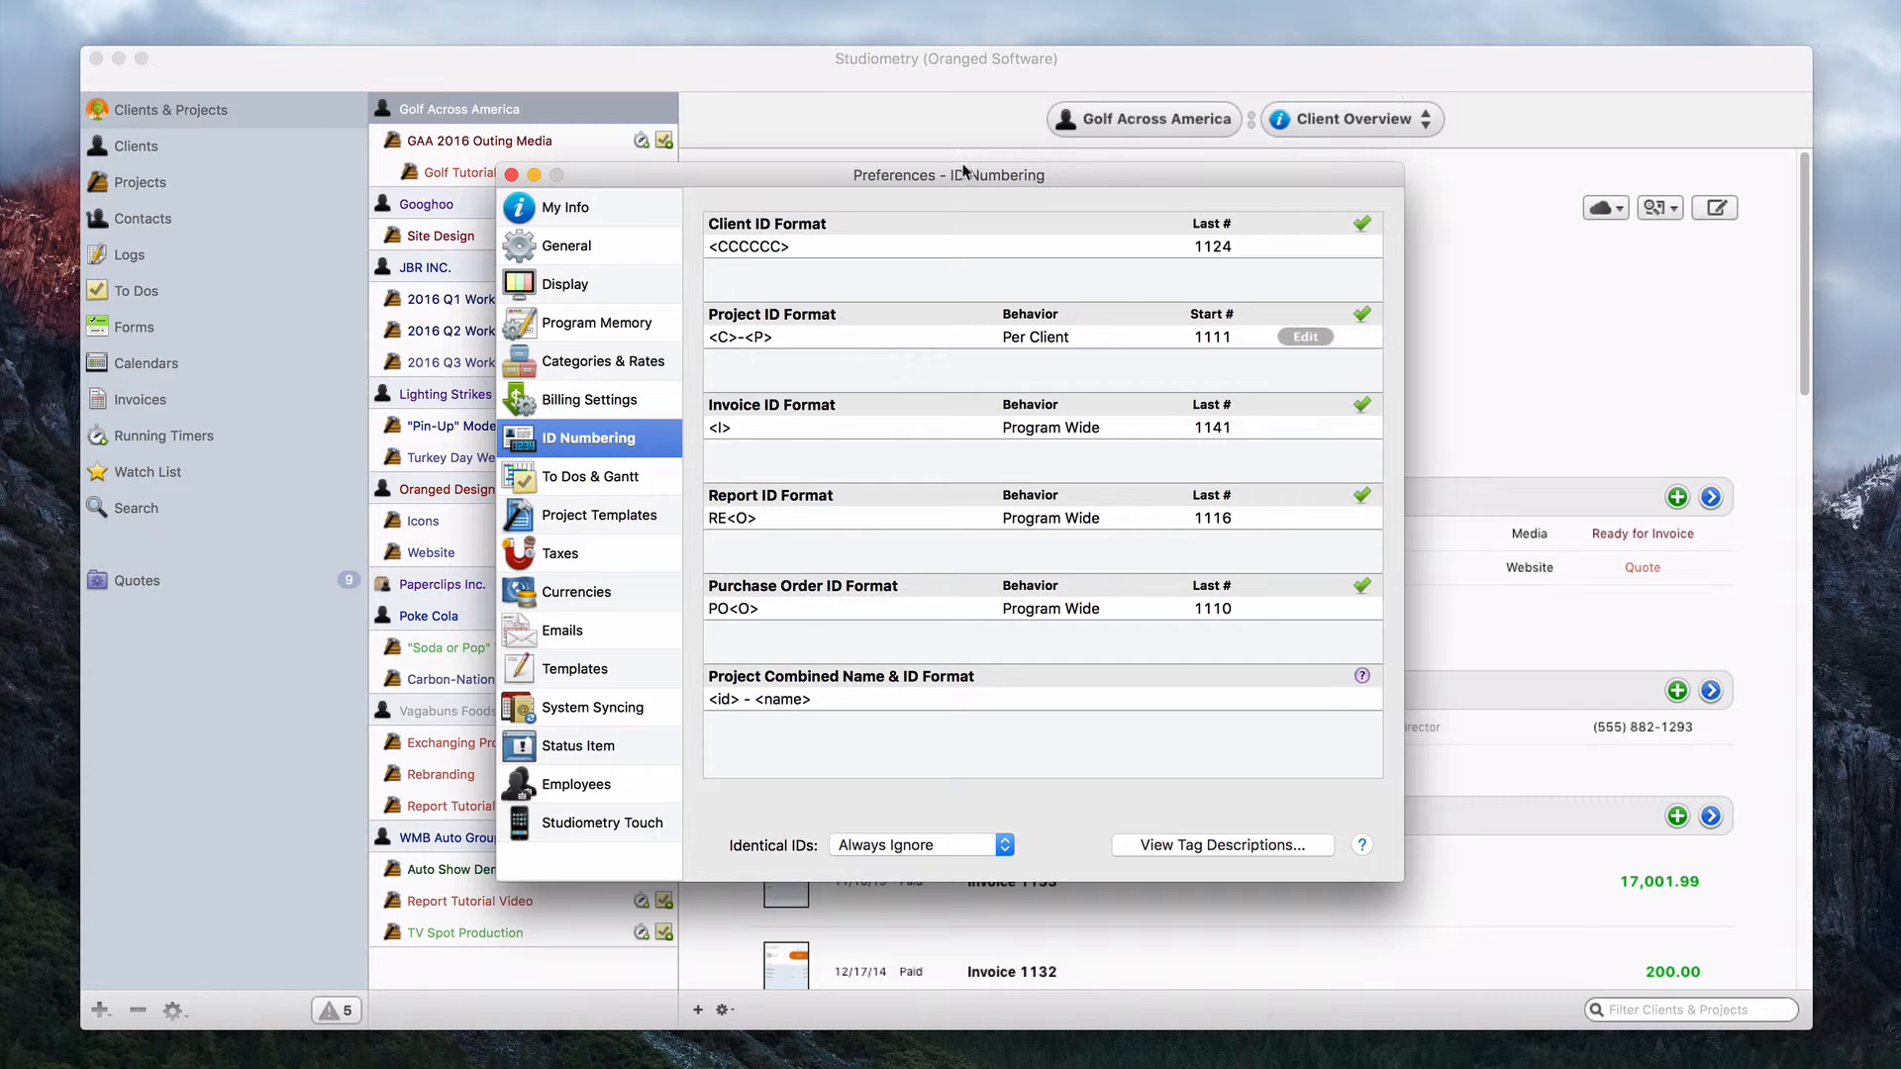
Leave the preferences and apply Custom Formatted ID and Name as the Project Display in the view settings
{"action": "left_click_drag", "start_coordinate": [963, 178], "coordinate": [1384, 154]}
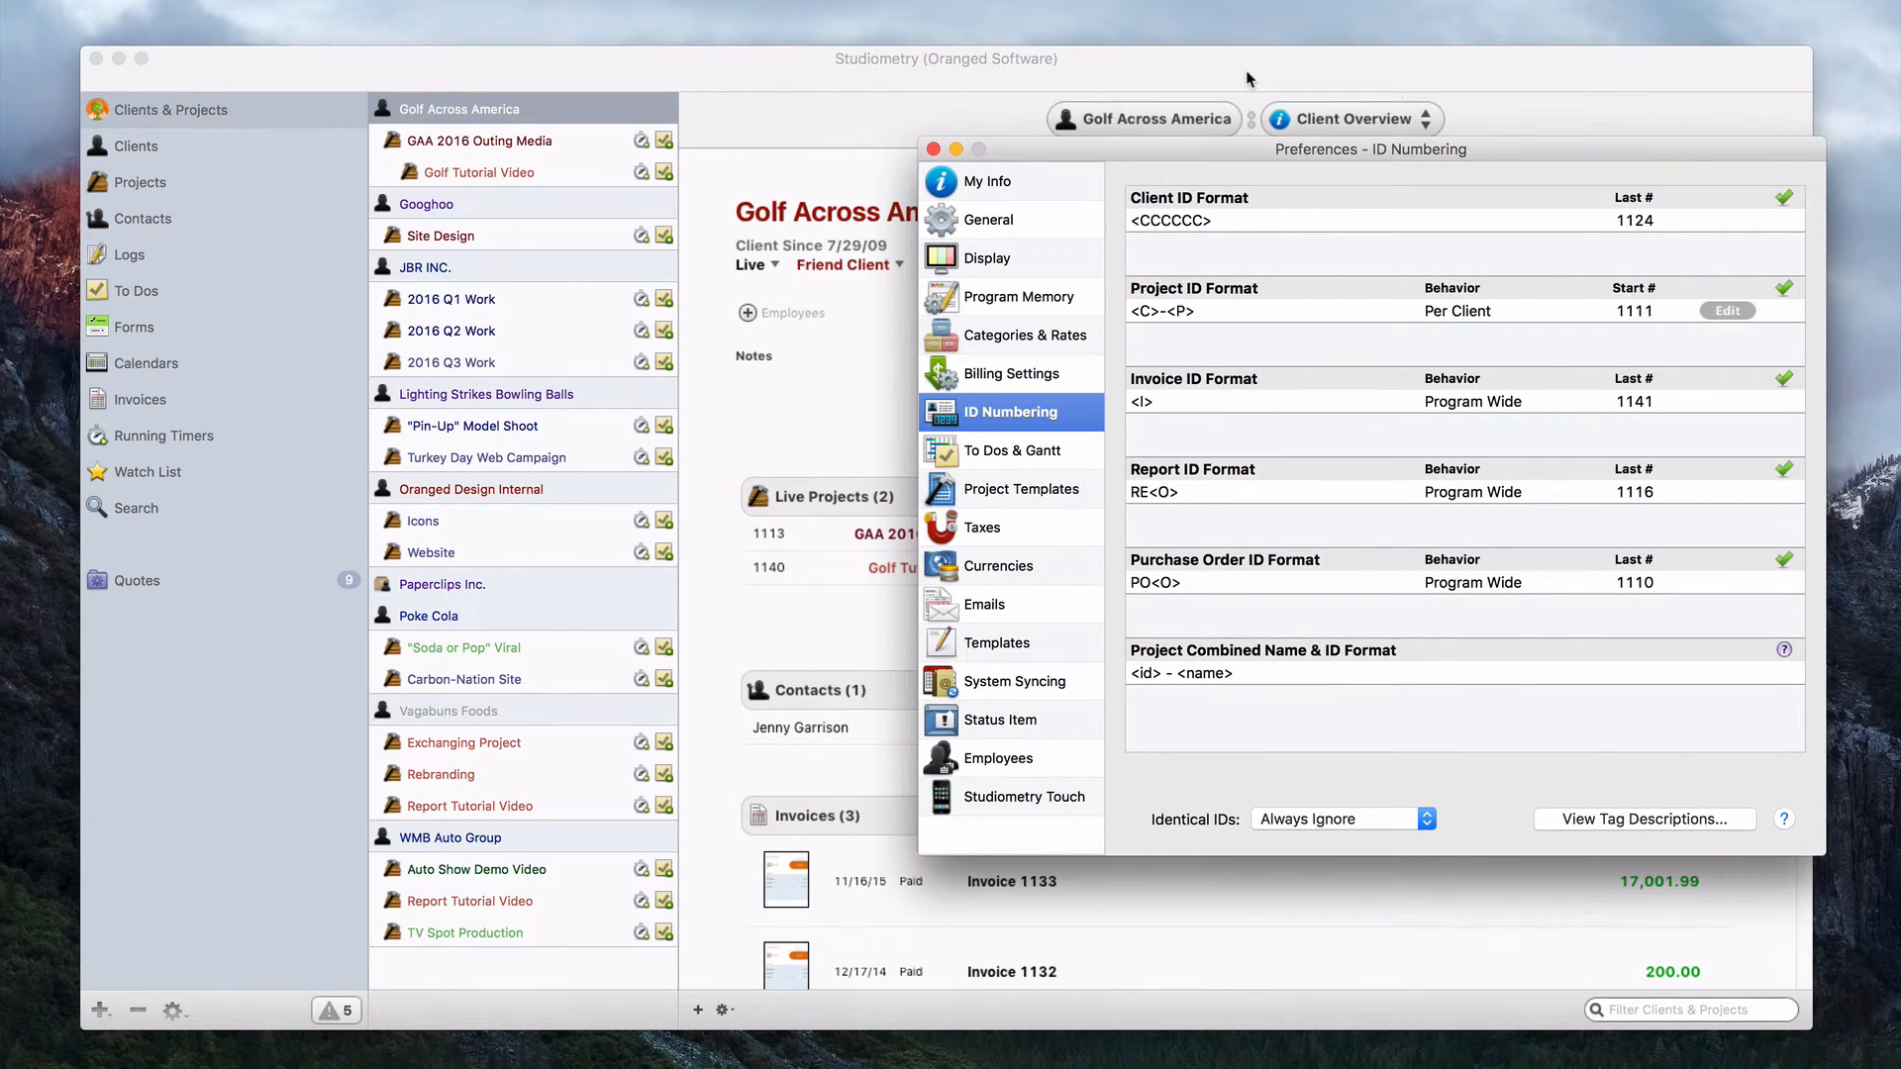
{"action": "key", "text": "super+w"}
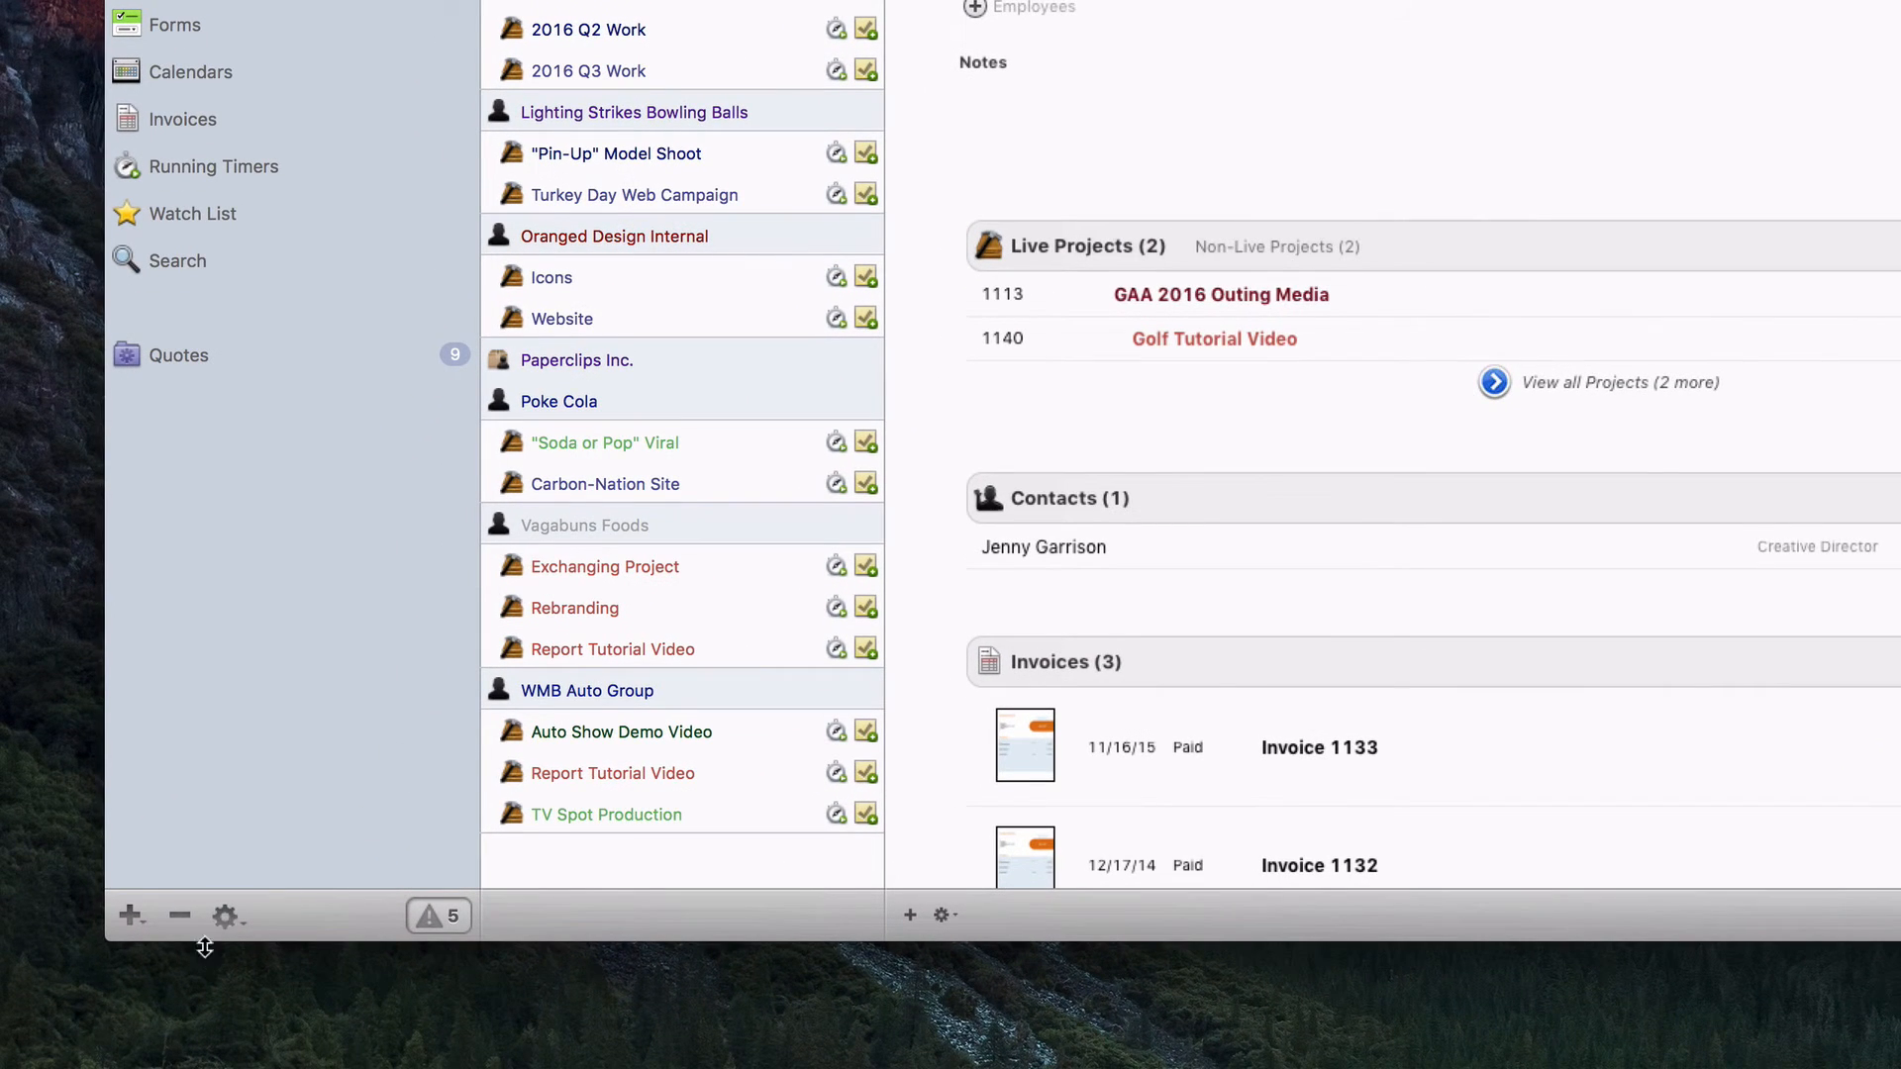
{"action": "left_click", "coordinate": [223, 917]}
{"action": "left_click", "coordinate": [356, 848]}
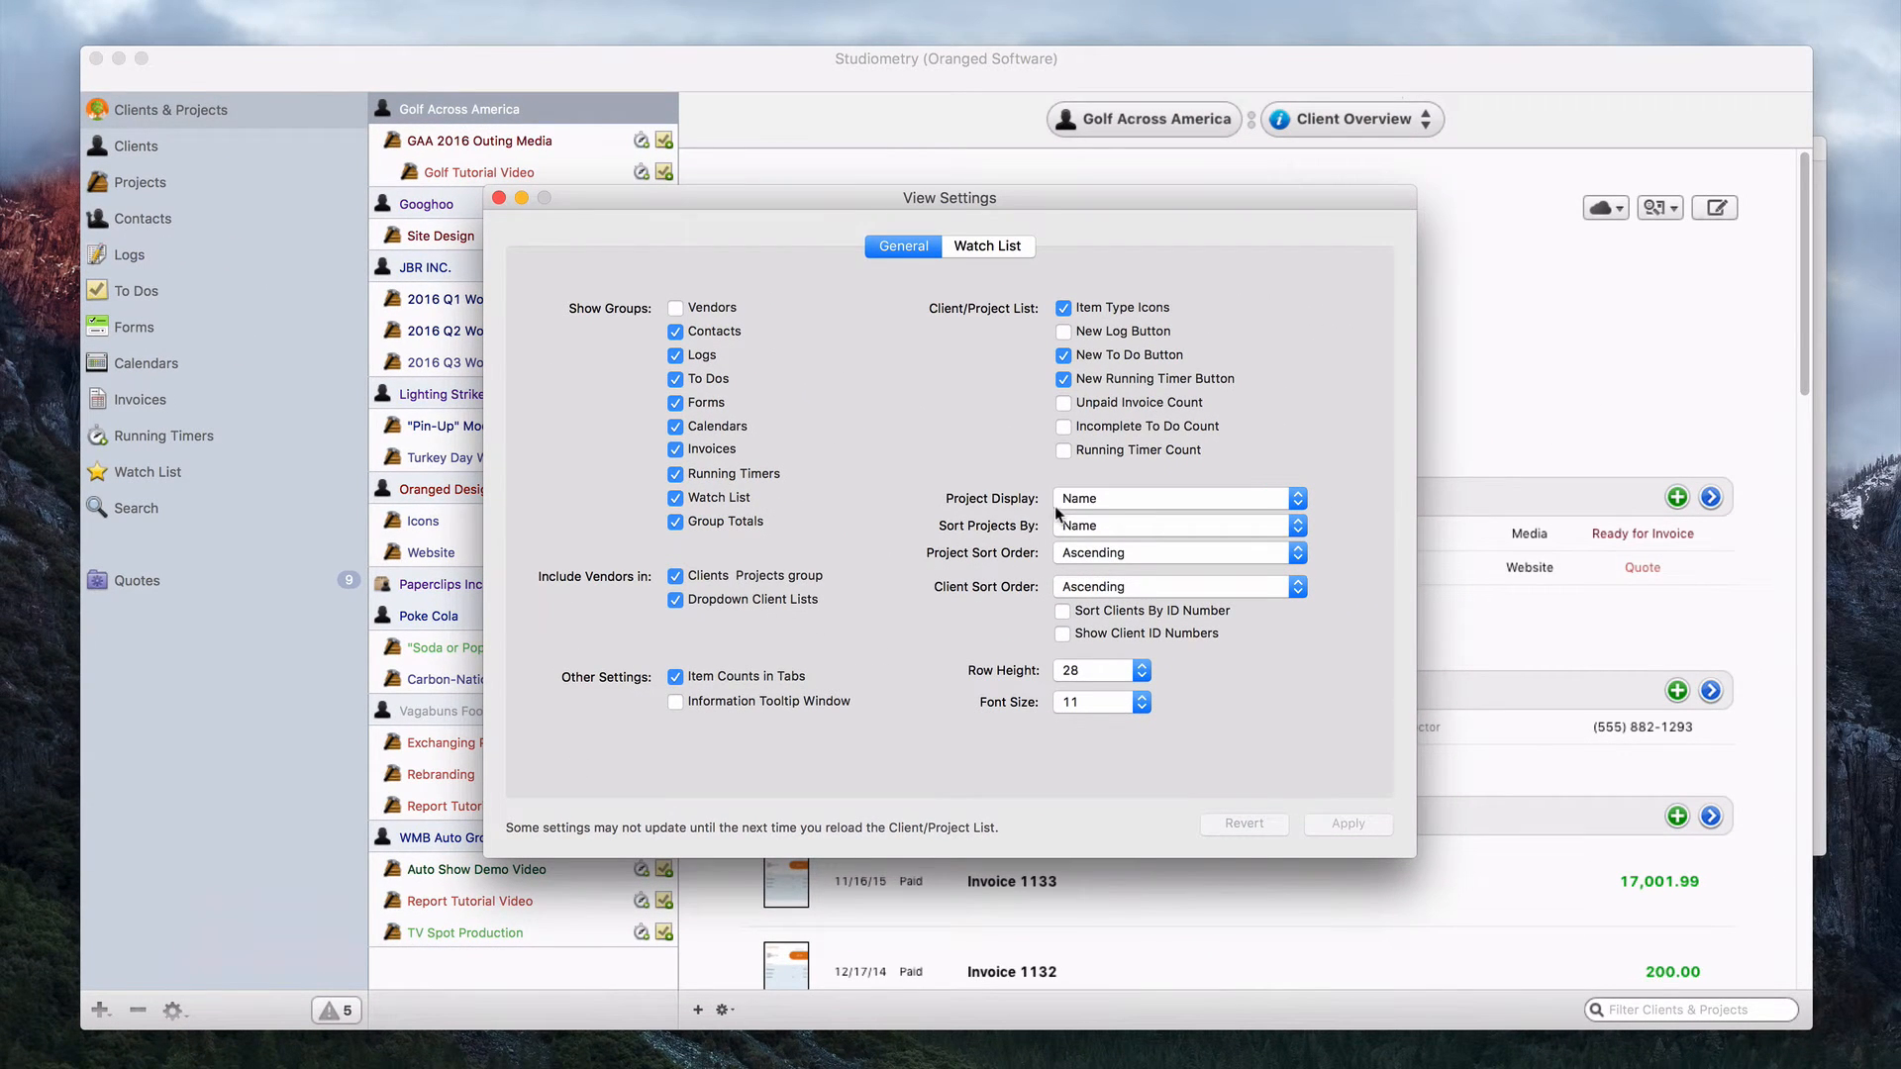
{"action": "left_click", "coordinate": [1143, 501]}
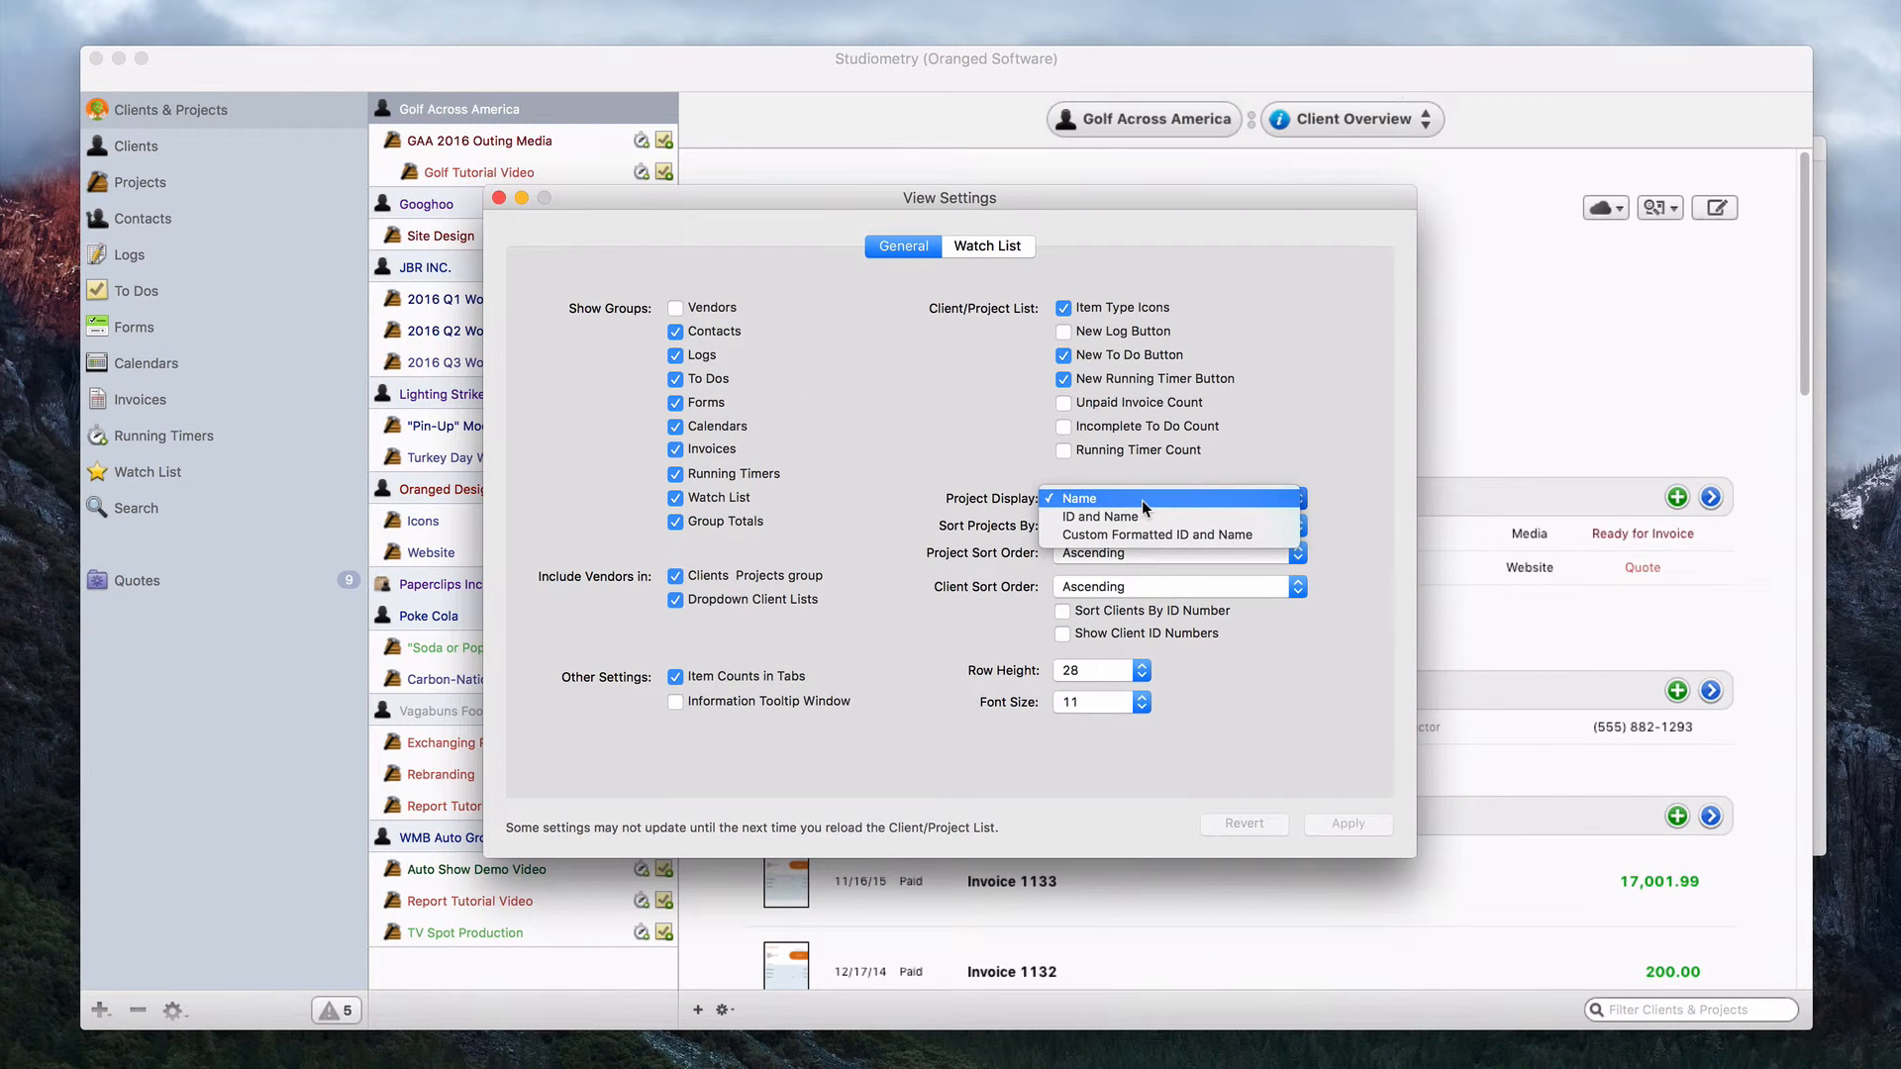
{"action": "left_click", "coordinate": [1243, 535]}
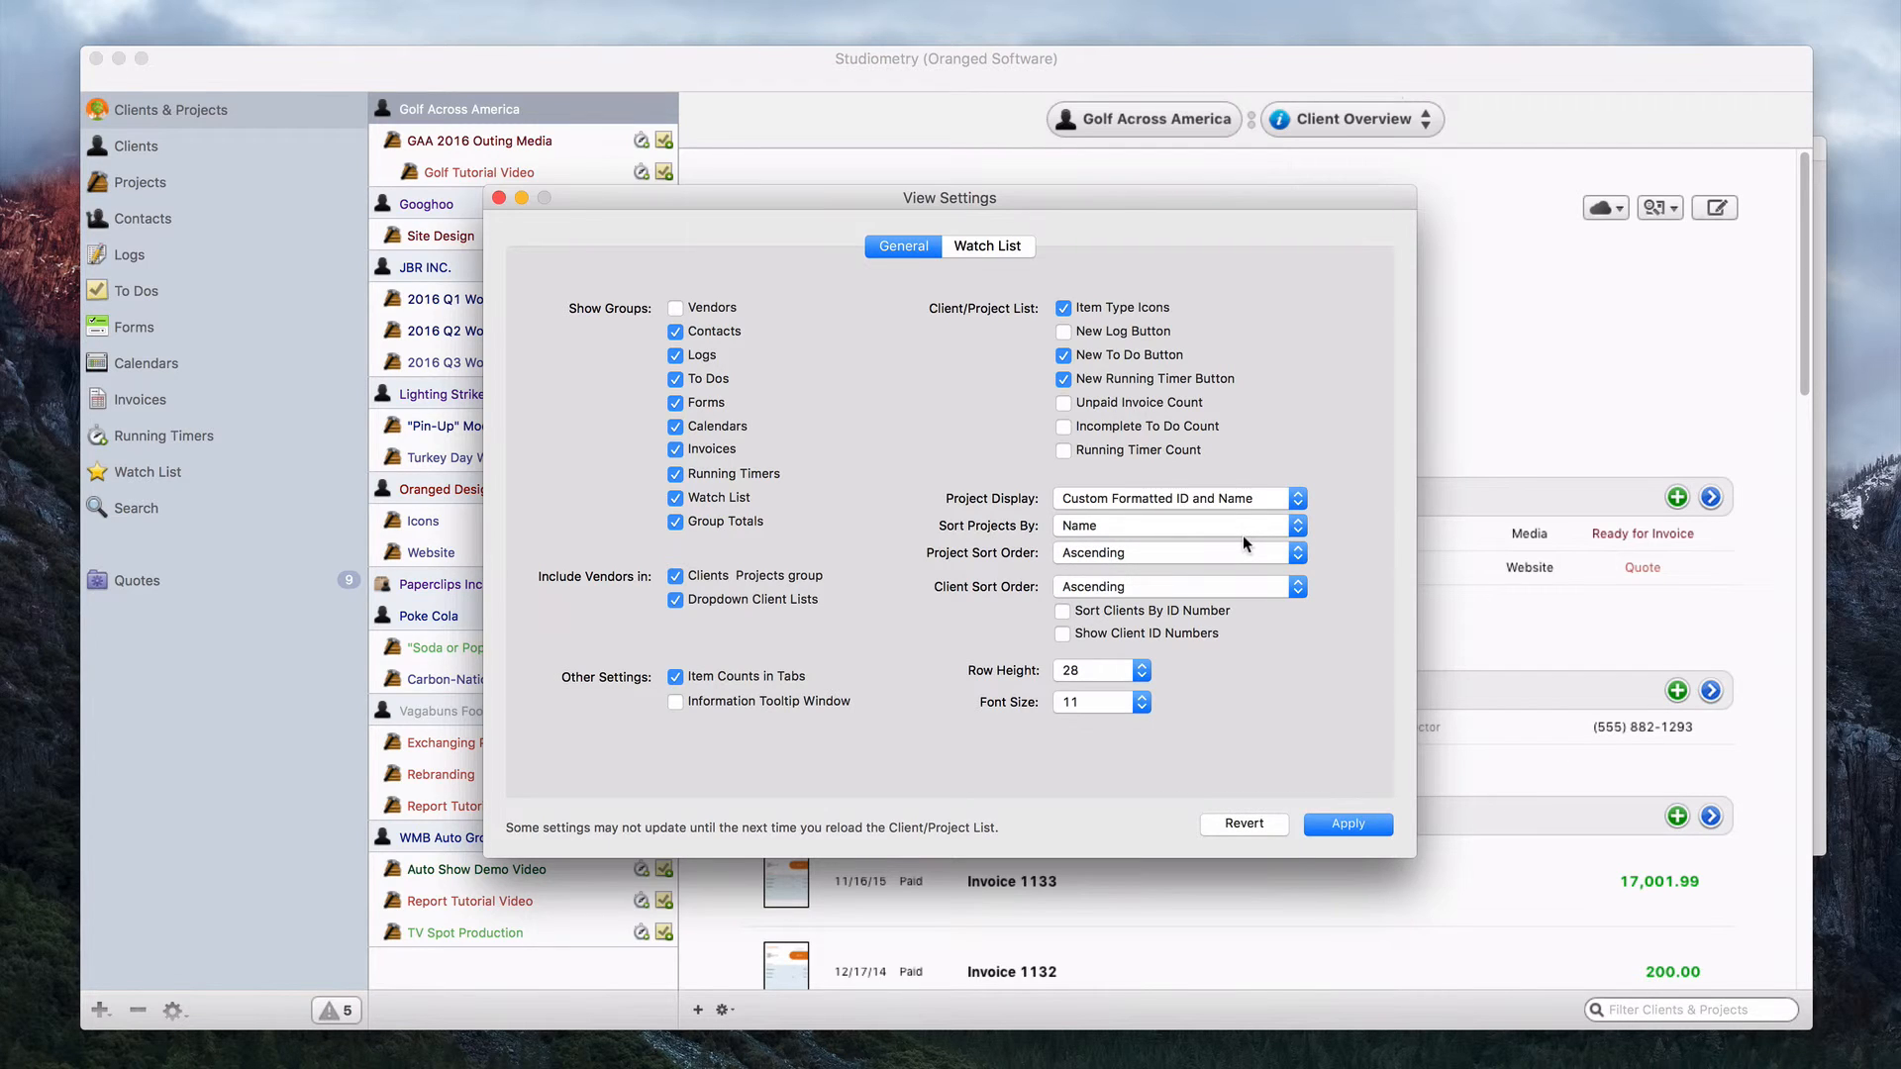
{"action": "left_click", "coordinate": [1347, 823]}
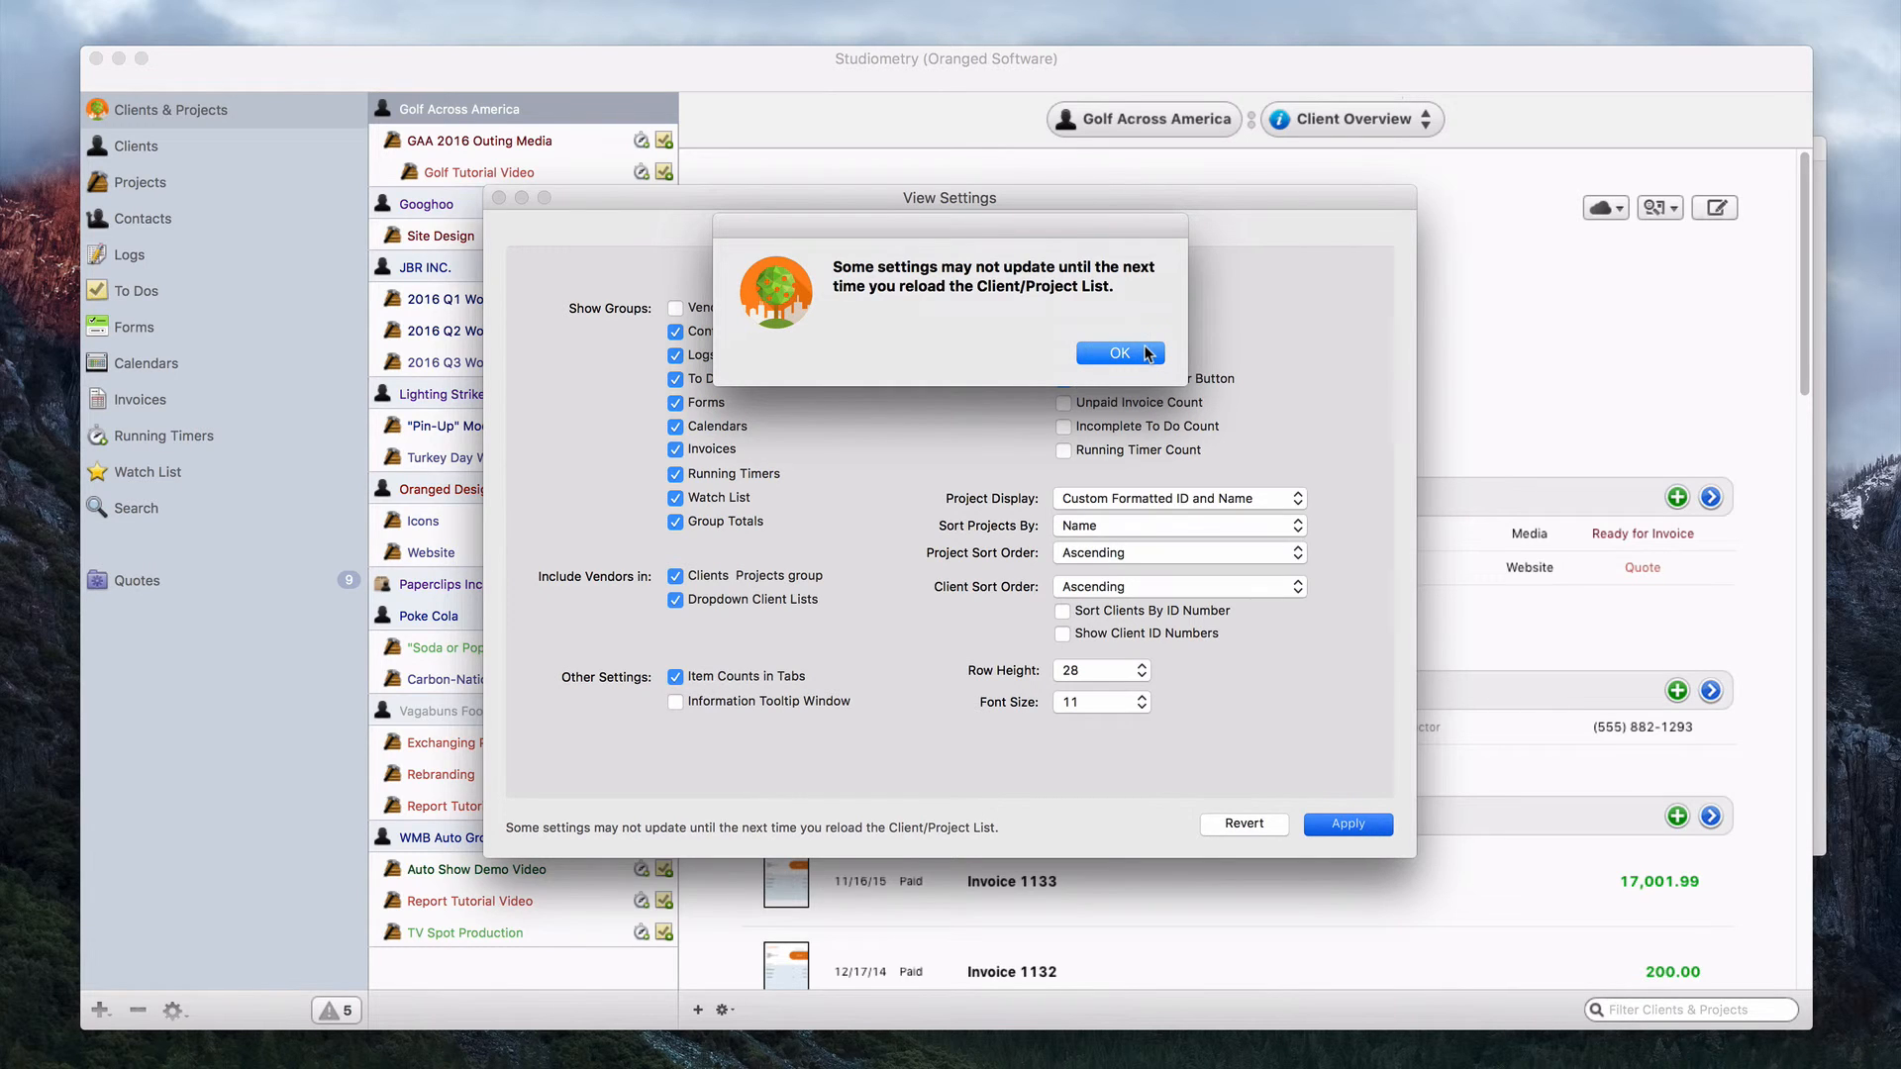
{"action": "left_click", "coordinate": [1120, 354]}
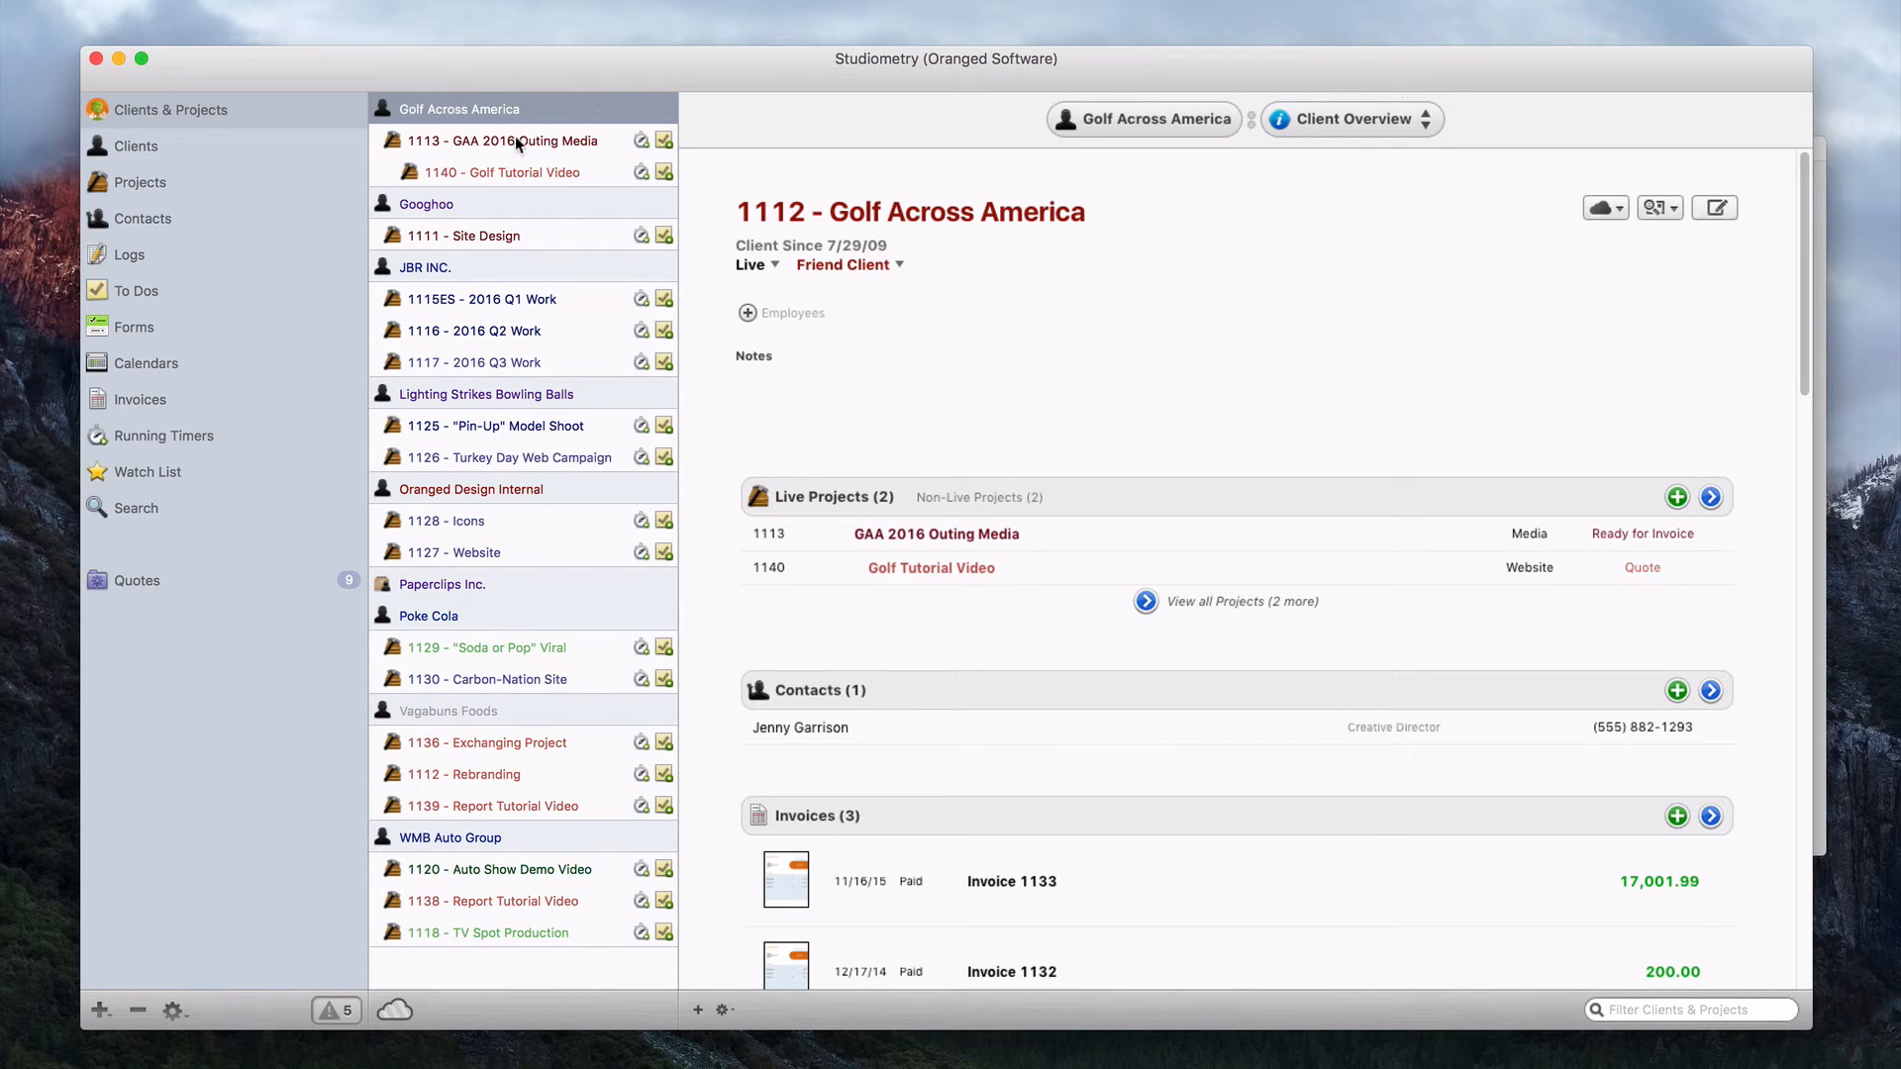
Reopen the ID Numbering preferences
{"action": "left_click_drag", "start_coordinate": [669, 65], "coordinate": [647, 65]}
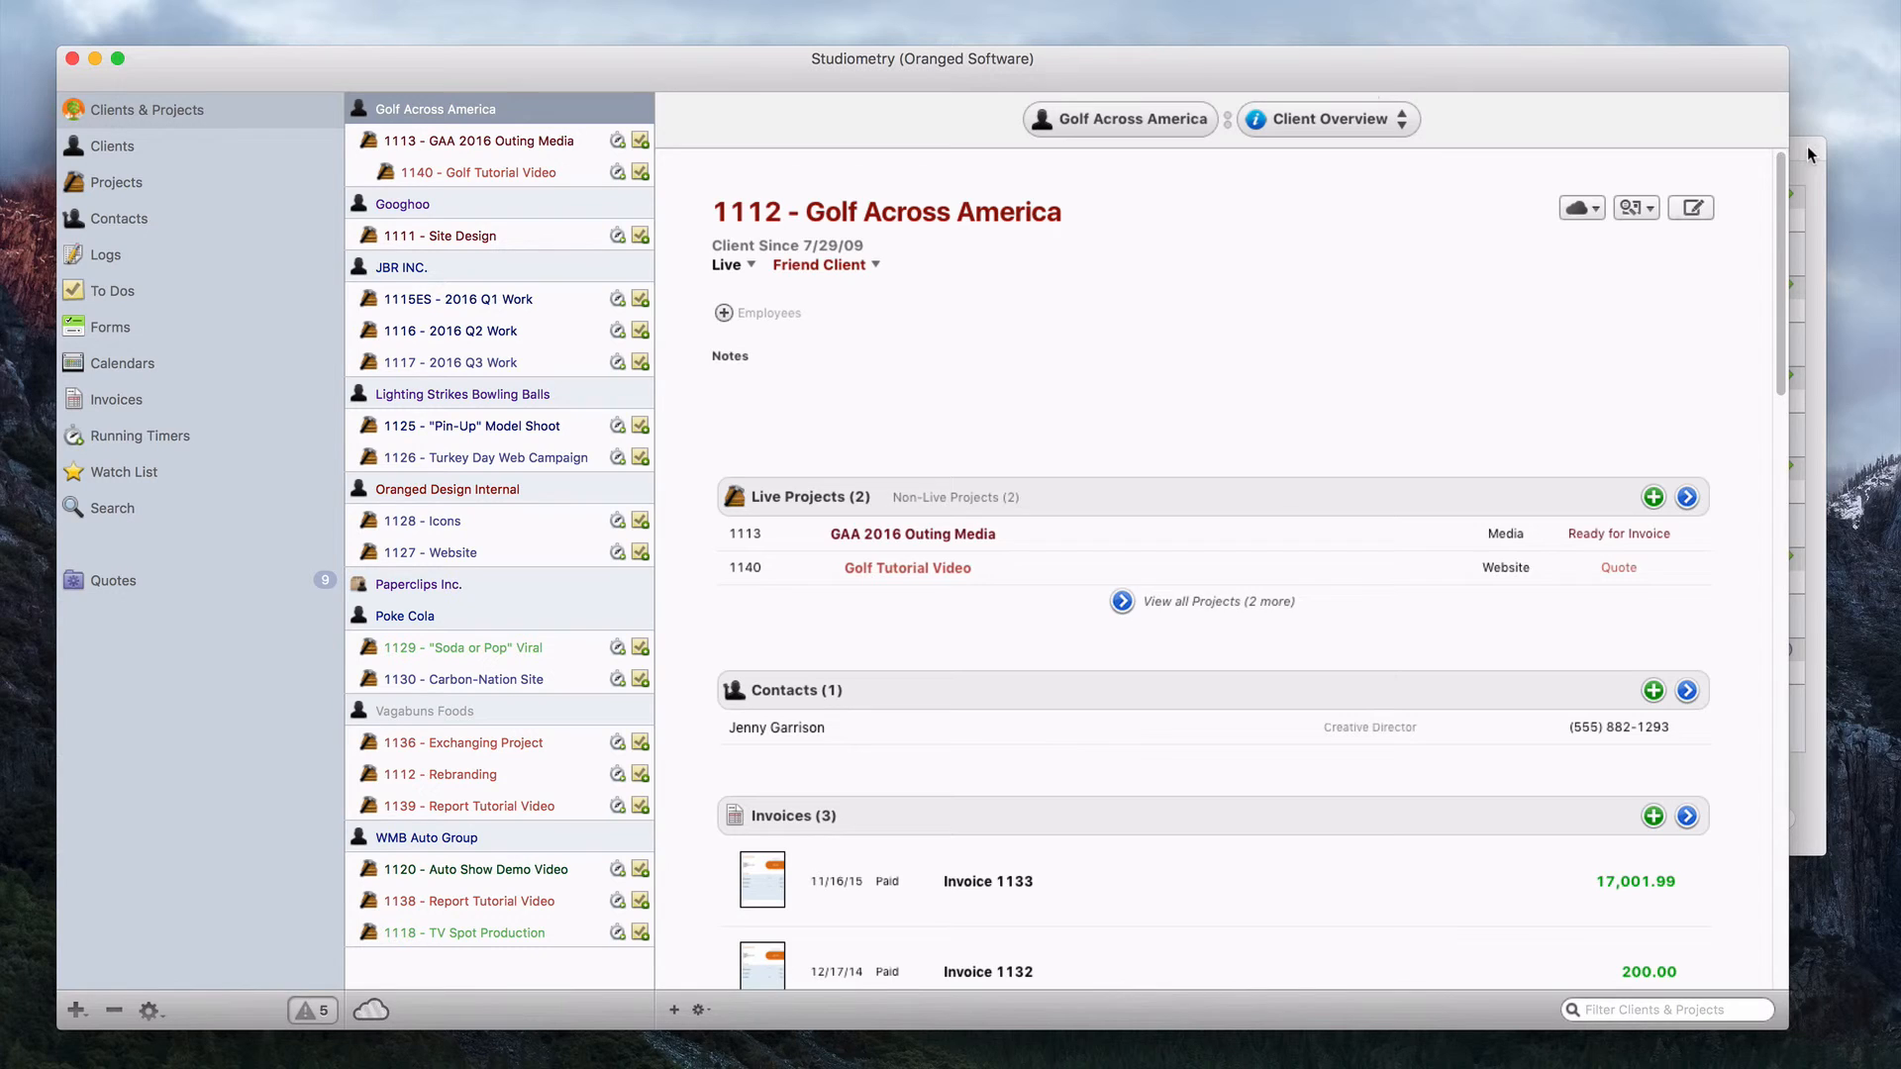
{"action": "key", "text": "super+comma"}
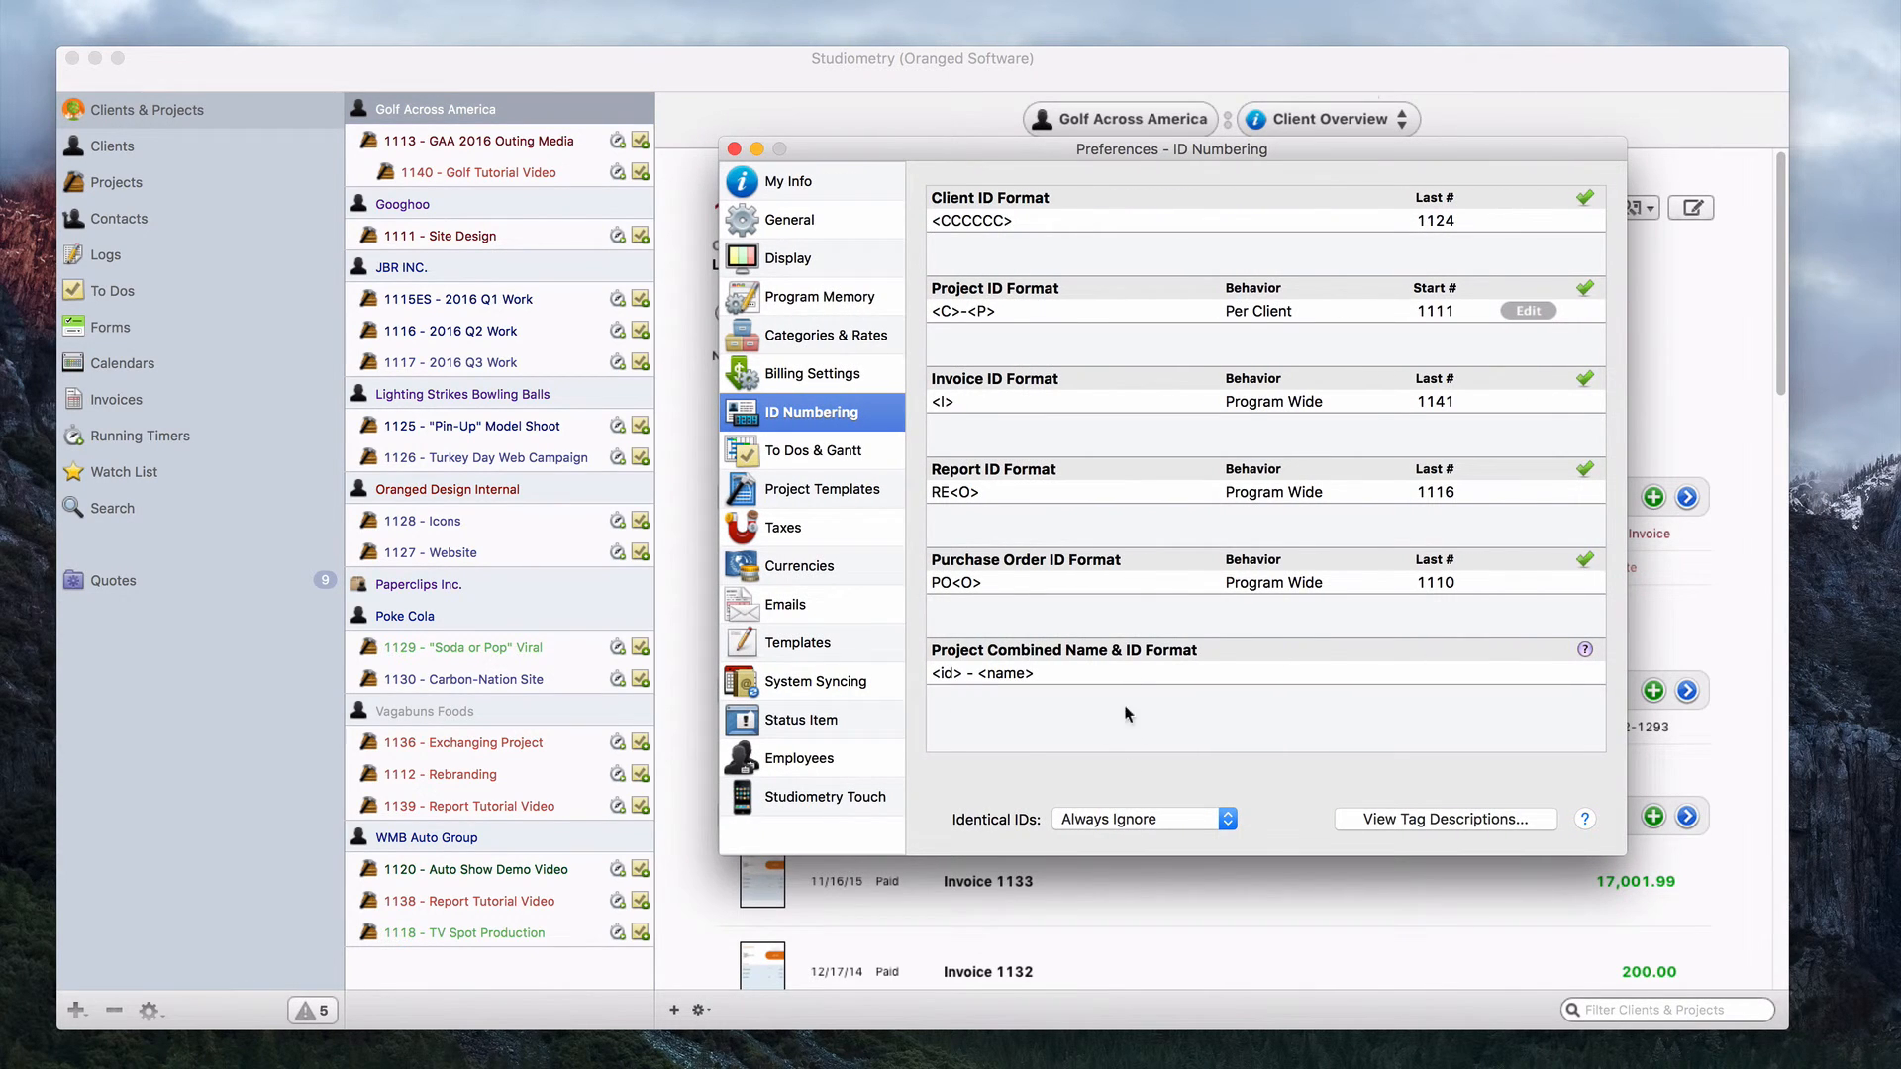